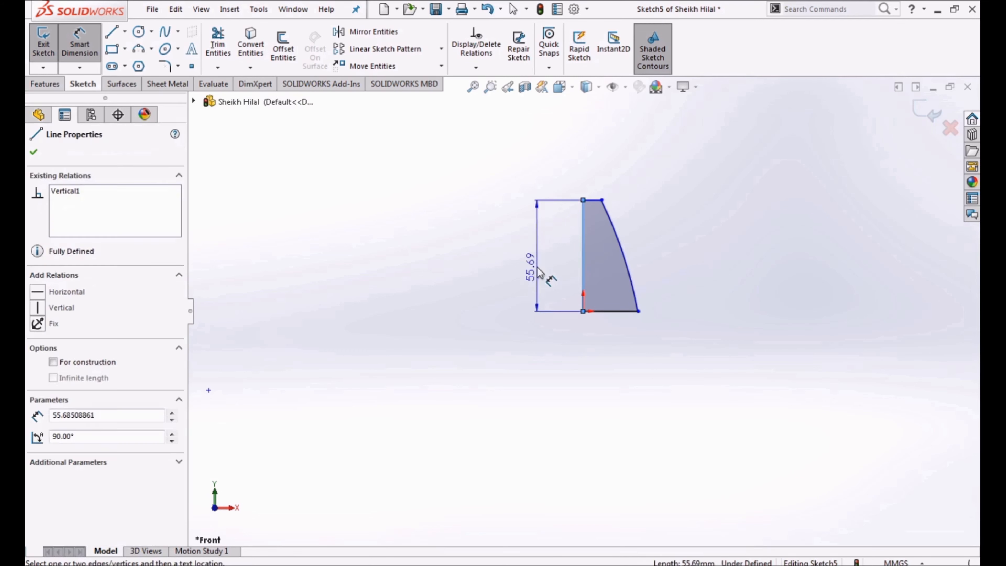
# Dimension the profile's vertical edge to 5000 mm and its base line to 2750 mm.
pyautogui.write('5000')
pyautogui.press('Return')
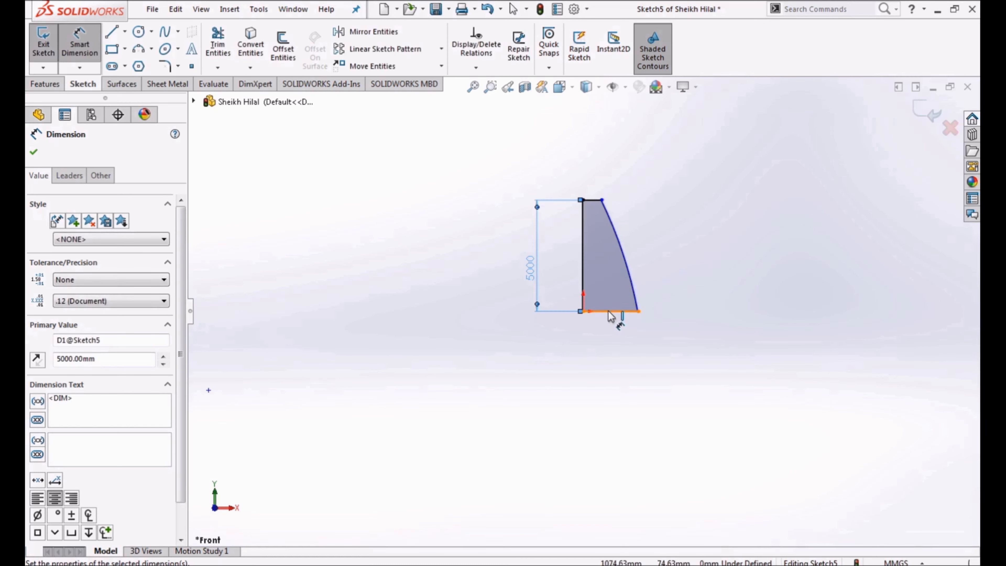
pyautogui.click(610, 311)
pyautogui.click(618, 356)
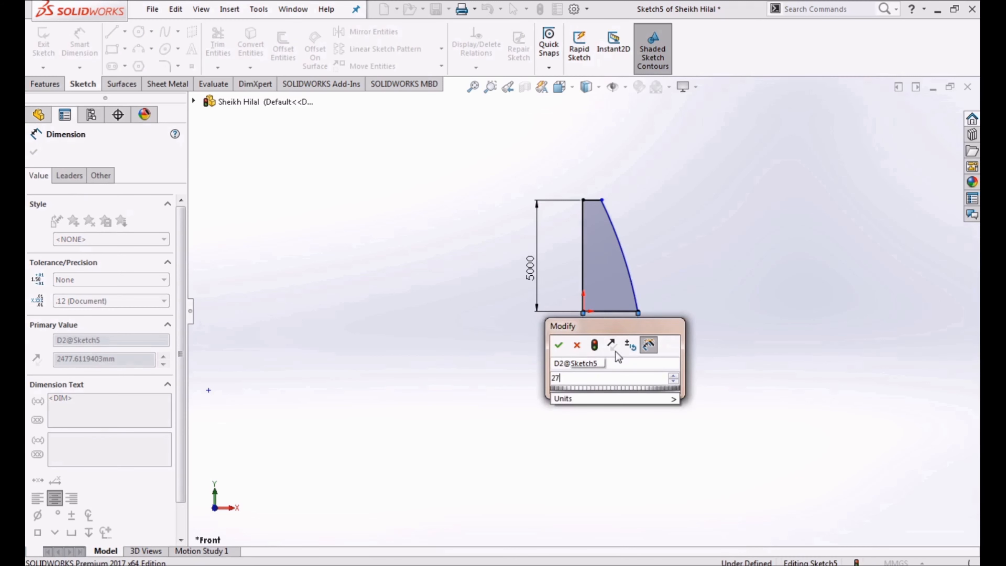
pyautogui.press('Return')
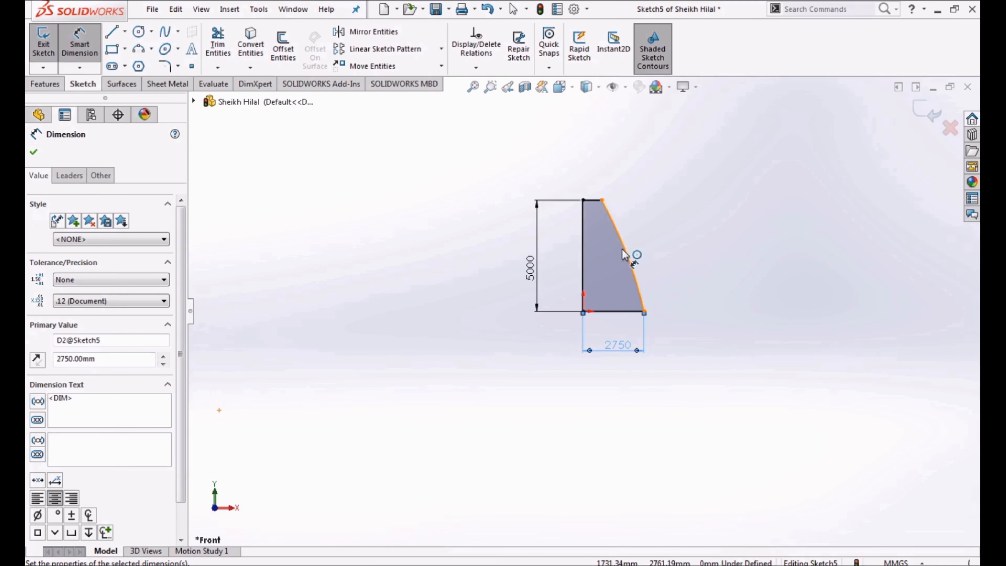
# Dimension the profile's short top line to 200 mm and the arc's radius to 8000 mm.
pyautogui.click(597, 201)
pyautogui.click(593, 175)
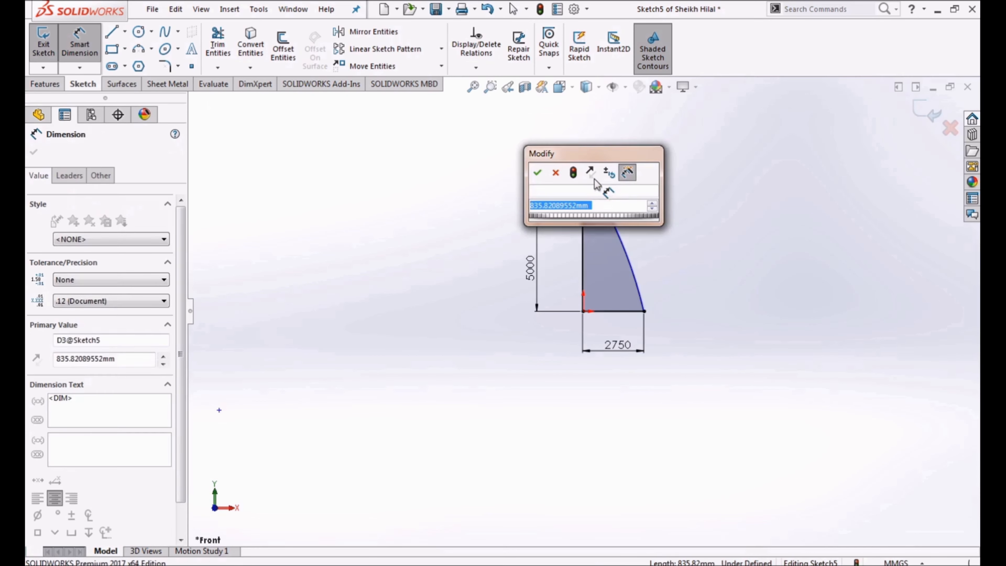
pyautogui.write('200')
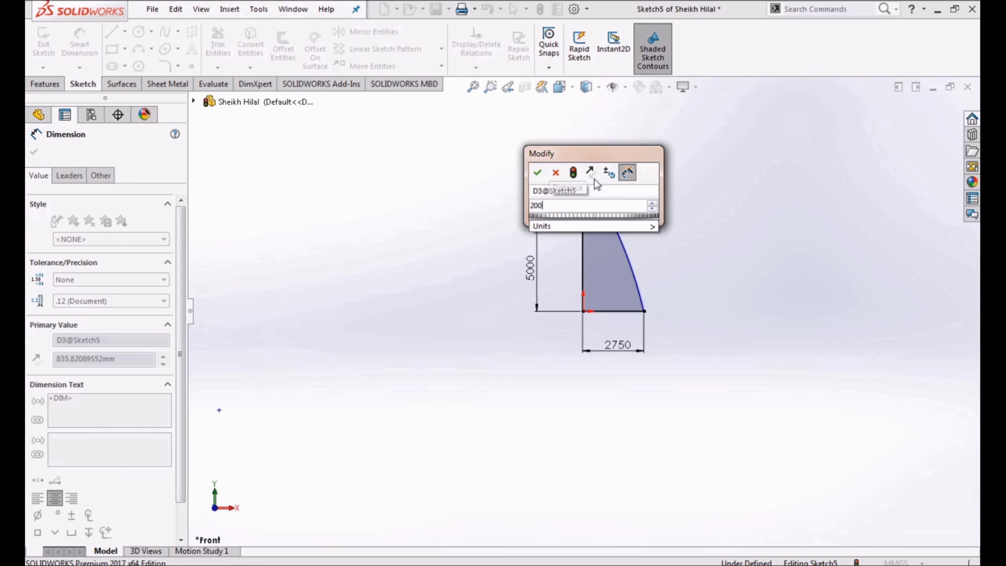
pyautogui.press('Return')
pyautogui.click(624, 252)
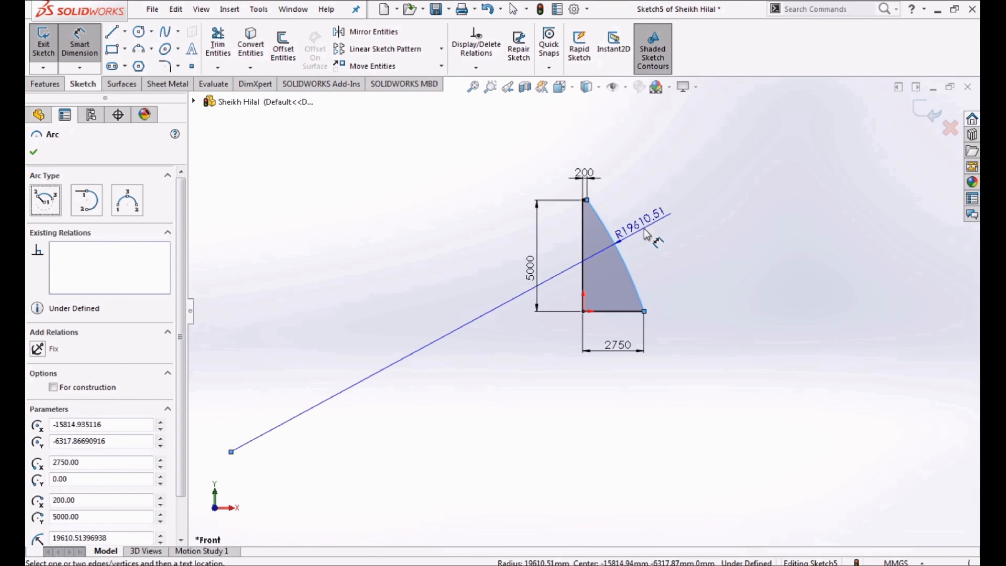
pyautogui.click(647, 233)
pyautogui.write('8000')
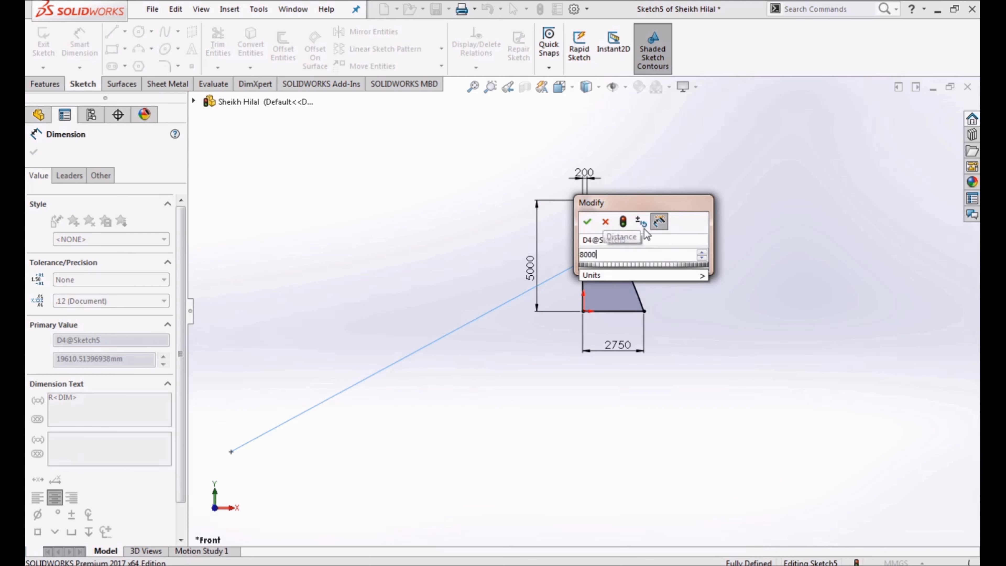
pyautogui.press('Return')
# Finish the sketch and revolve the profile 360 degrees about its vertical line.
pyautogui.click(926, 114)
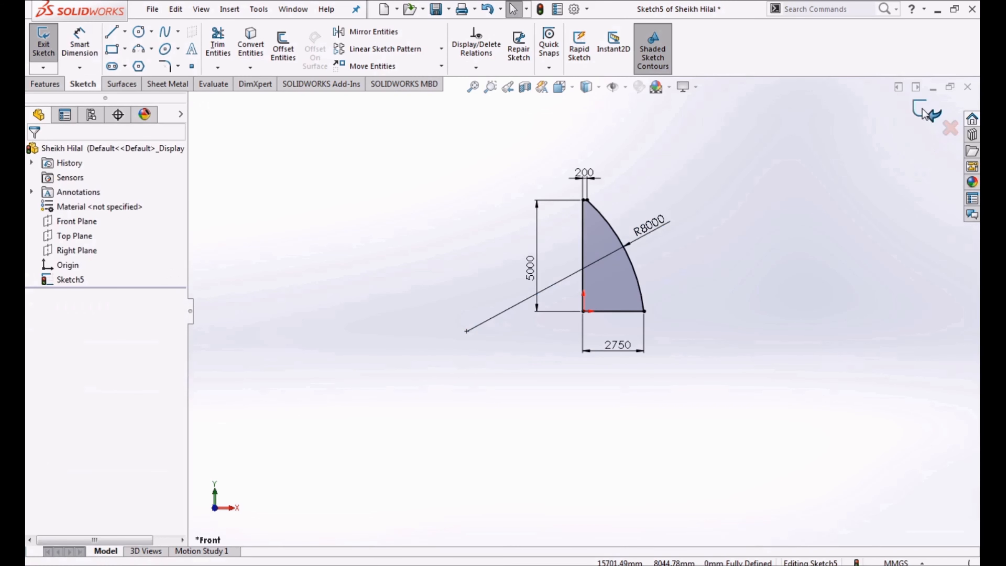
pyautogui.click(923, 115)
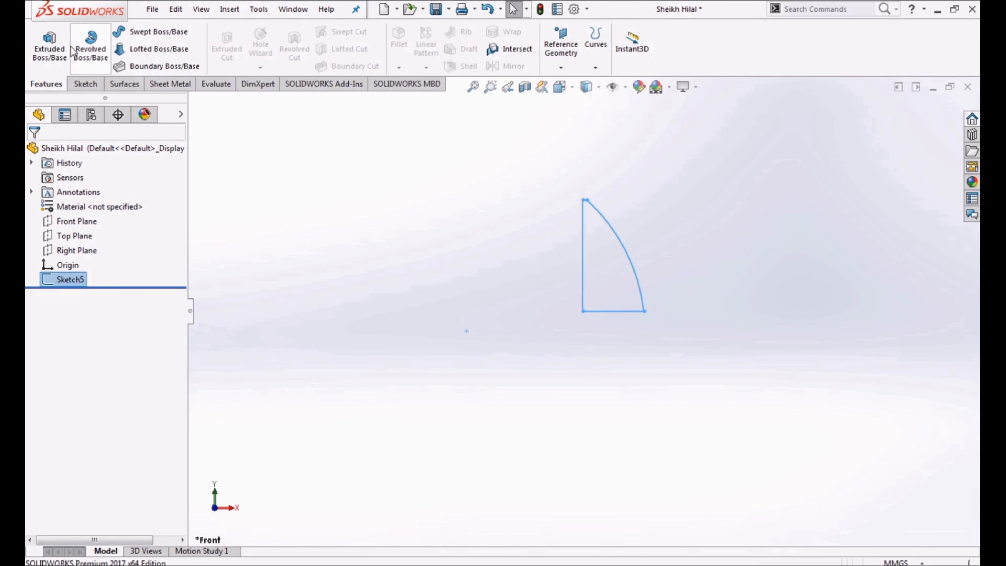
pyautogui.click(85, 45)
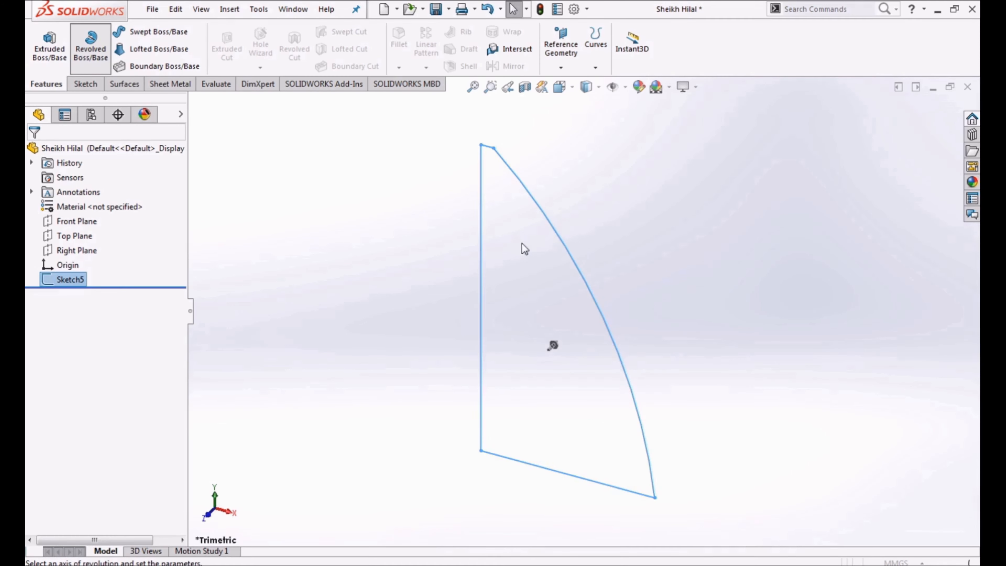
pyautogui.click(481, 225)
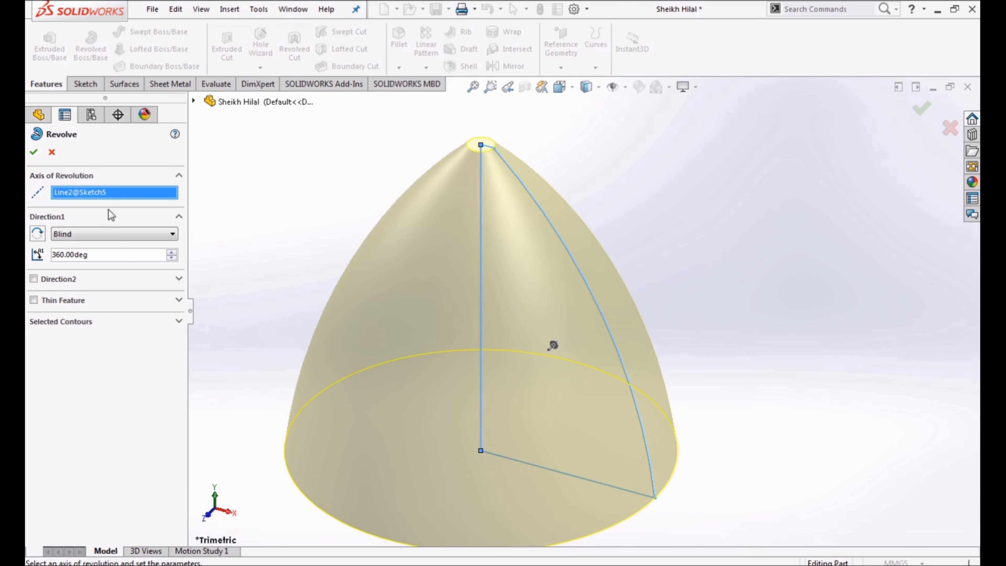
pyautogui.click(34, 152)
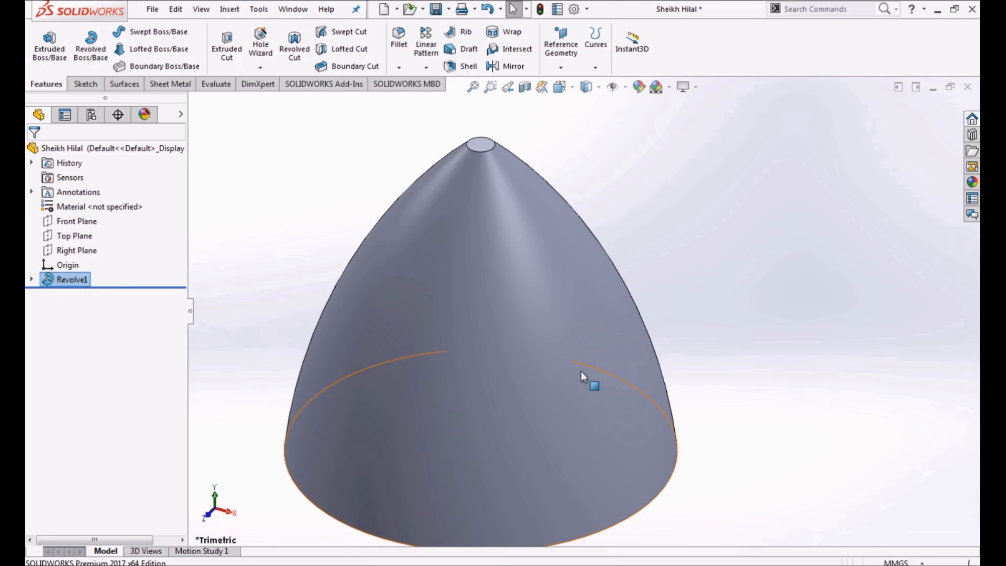
# Create a reference plane offset 2500 mm from the dome's flat bottom face, flipped upward into the body.
pyautogui.scroll(4, 588, 382)
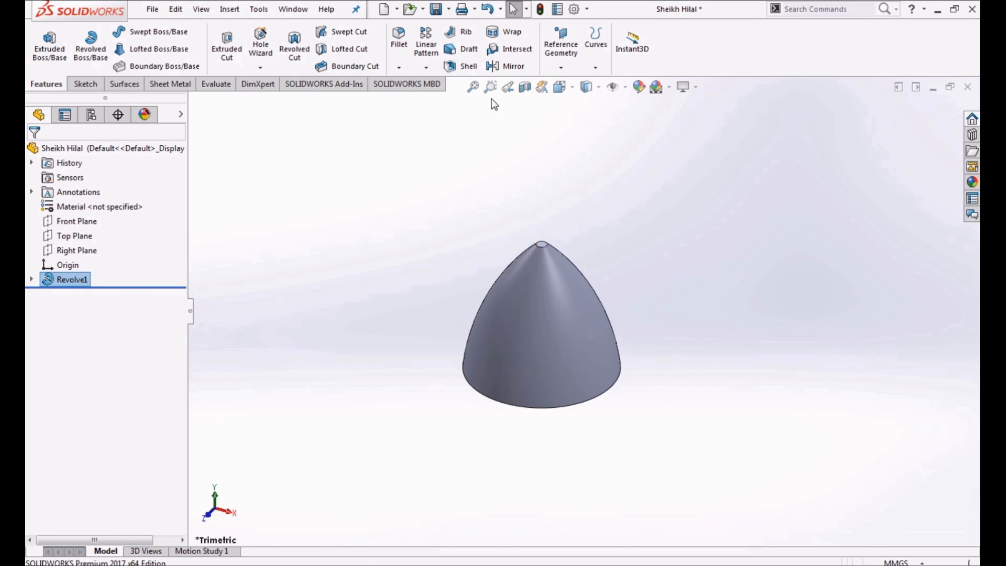
pyautogui.click(563, 44)
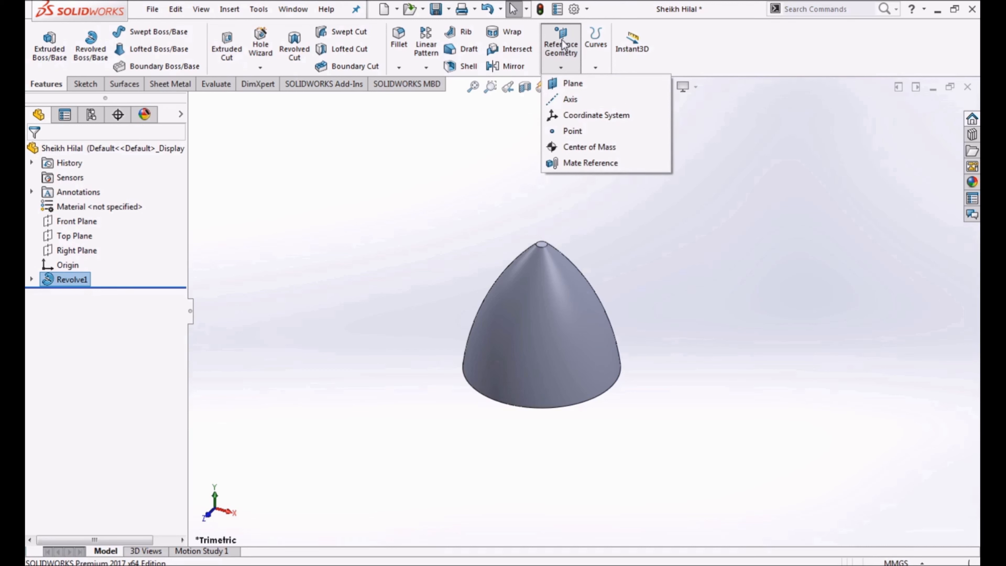
pyautogui.click(555, 84)
pyautogui.moveTo(607, 404); pyautogui.dragTo(617, 329, button='middle')
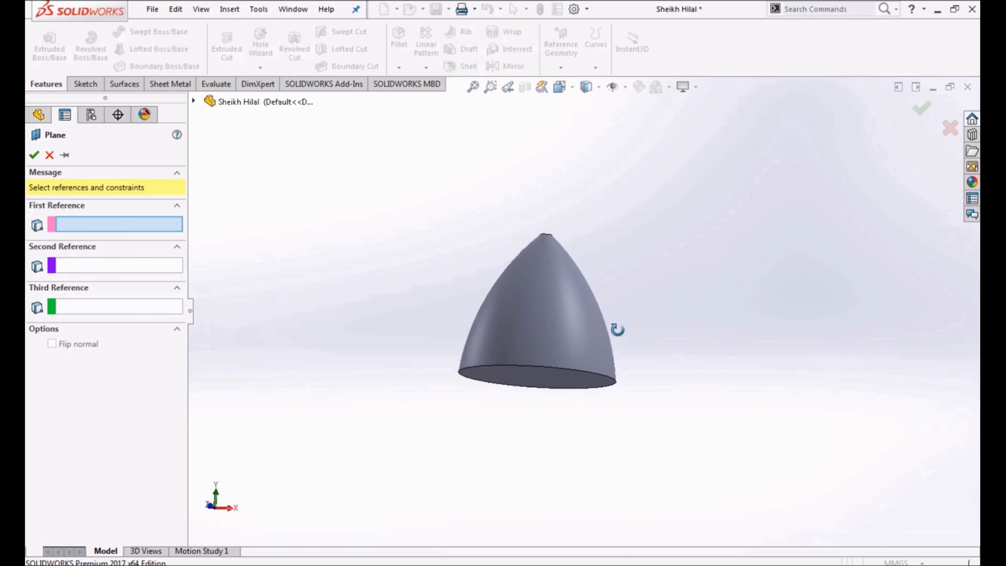
pyautogui.click(585, 374)
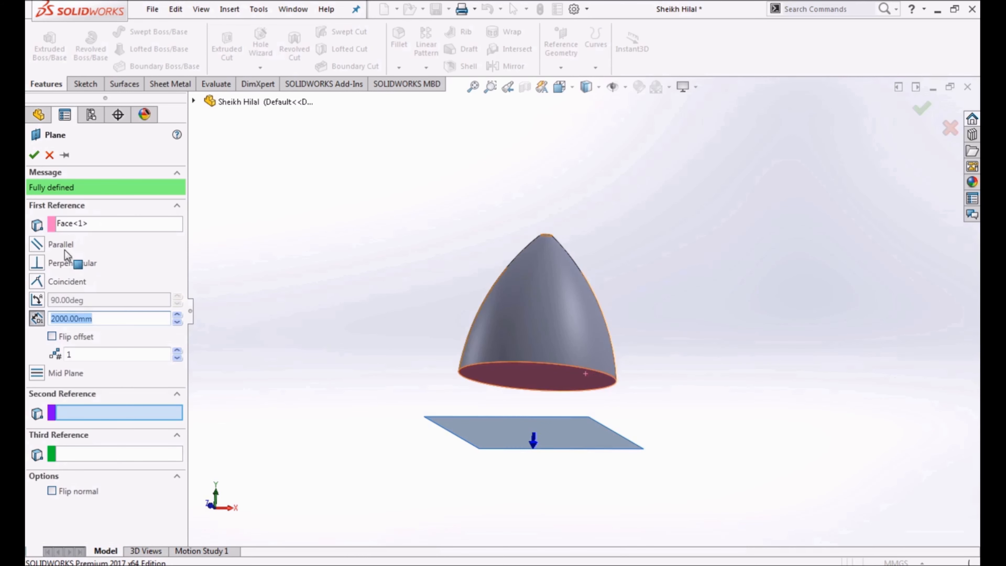
pyautogui.click(51, 336)
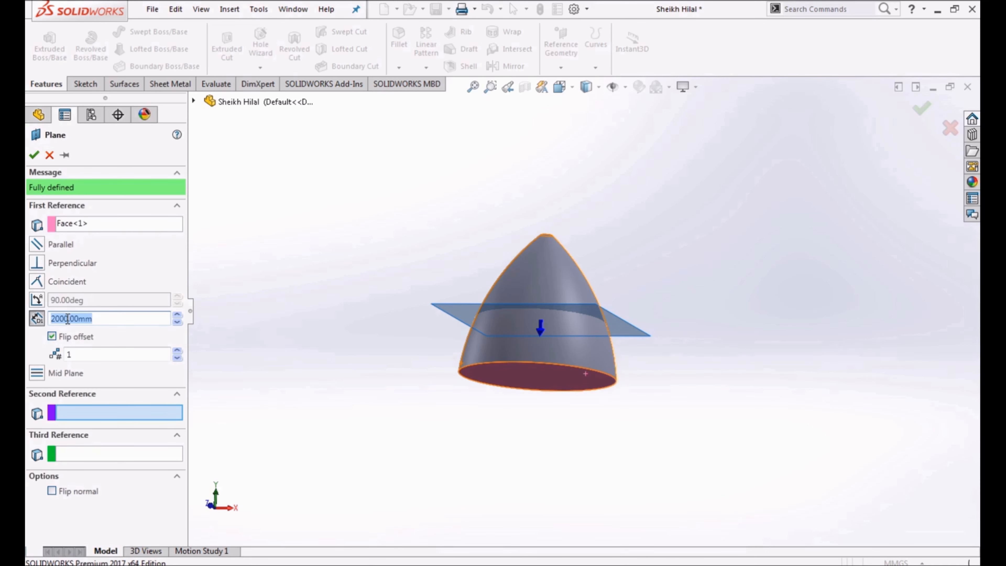
pyautogui.press('Return')
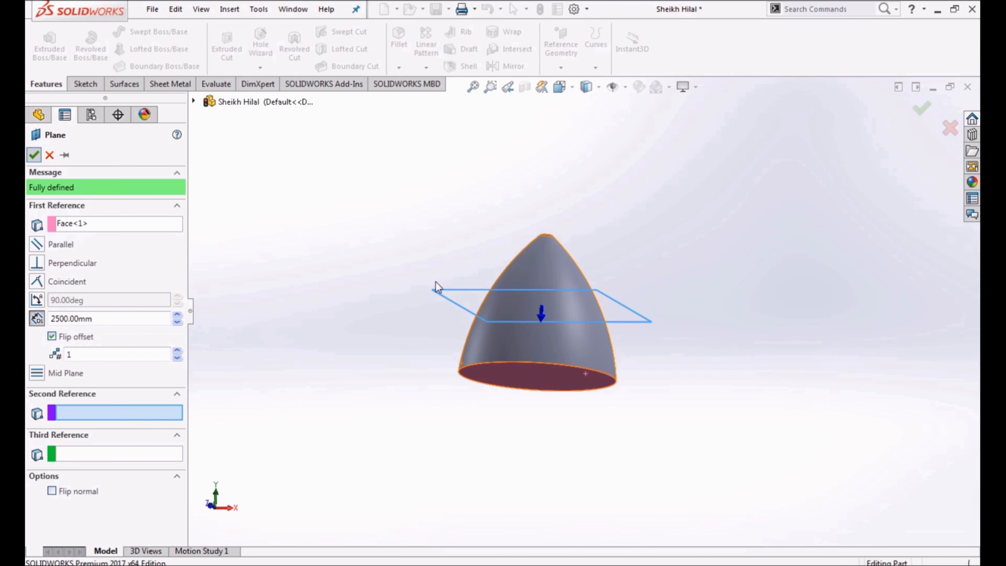
pyautogui.rightClick(411, 272)
# Sketch a corner rectangle on the new plane, about 3726 mm wide and 3964 mm high, with one side running through the origin.
pyautogui.moveTo(386, 247); pyautogui.dragTo(414, 420, button='middle')
pyautogui.click(560, 86)
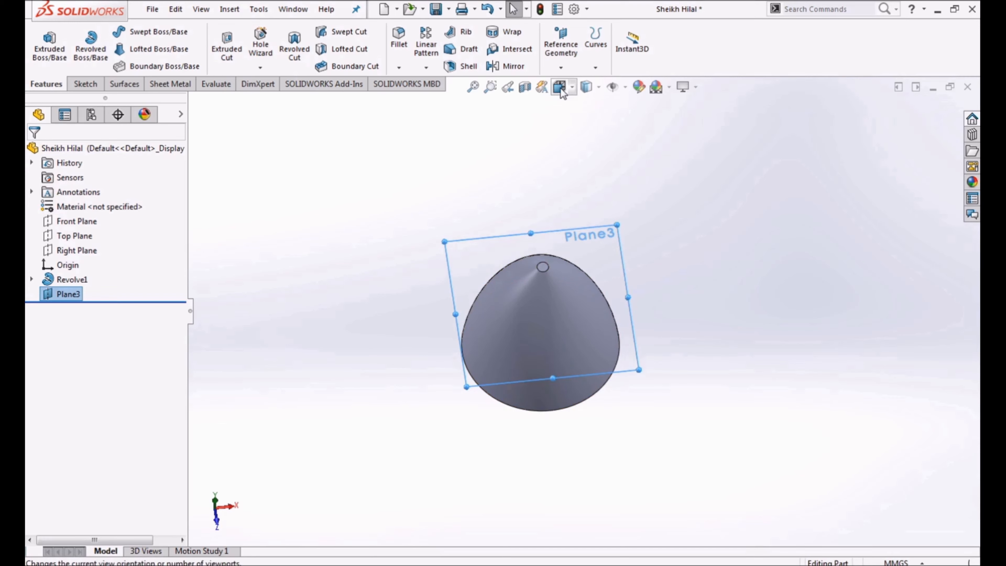
pyautogui.click(587, 292)
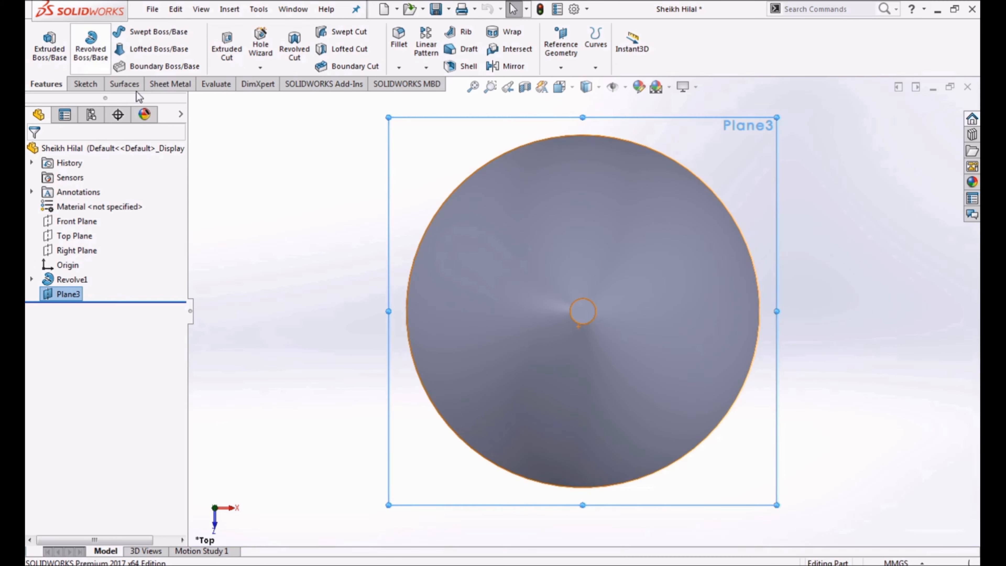
pyautogui.rightClick(51, 299)
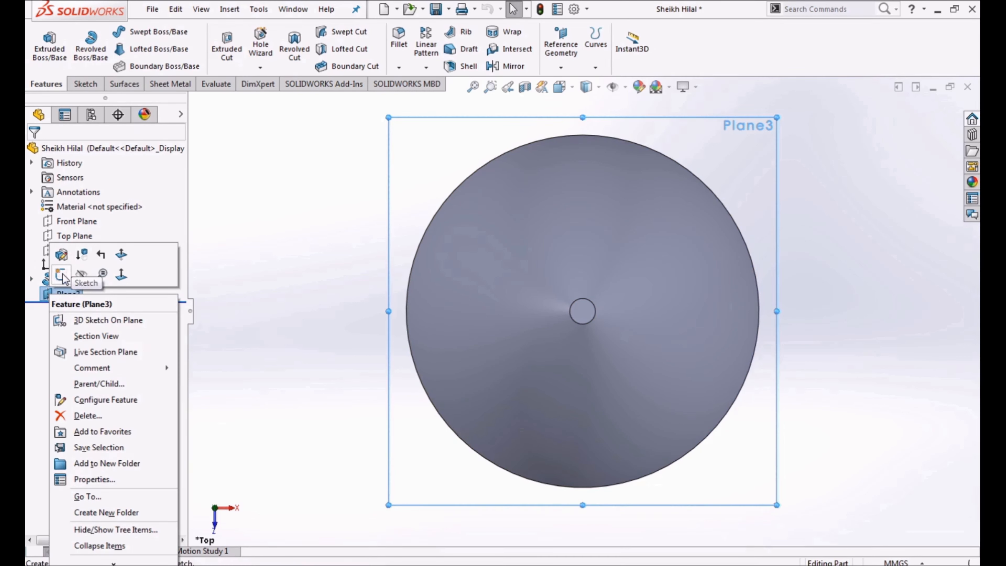
pyautogui.click(62, 275)
pyautogui.click(110, 51)
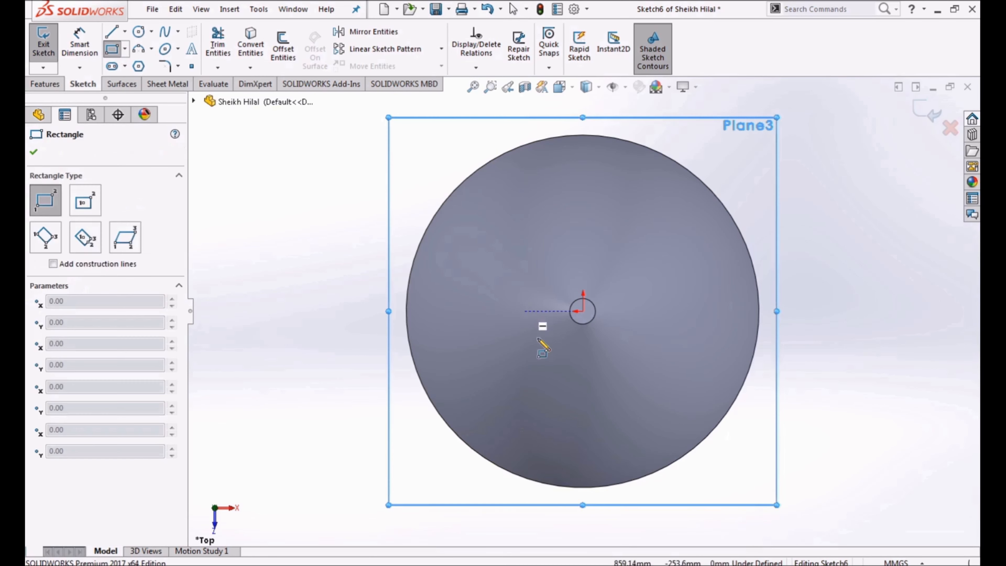
pyautogui.click(583, 238)
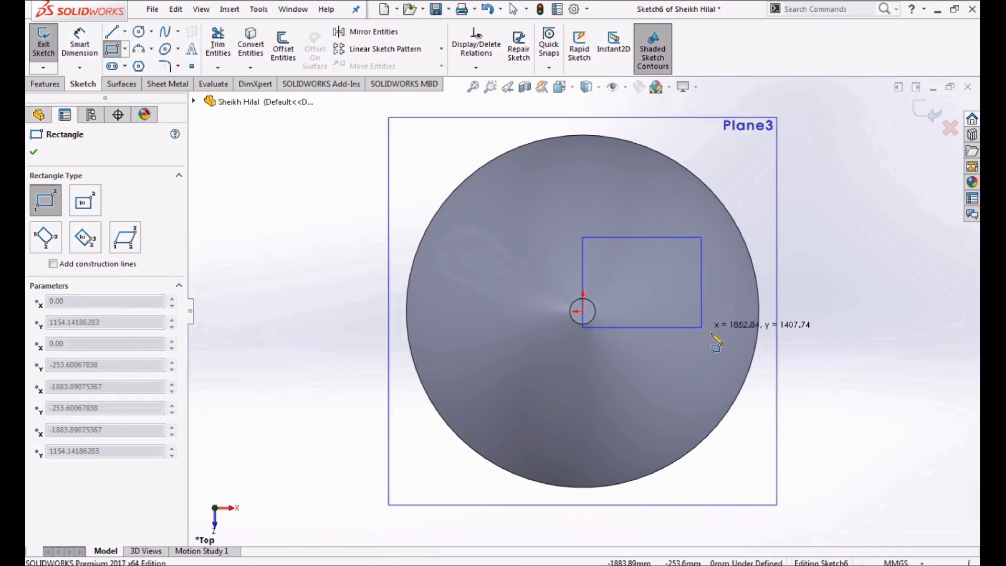
pyautogui.click(823, 491)
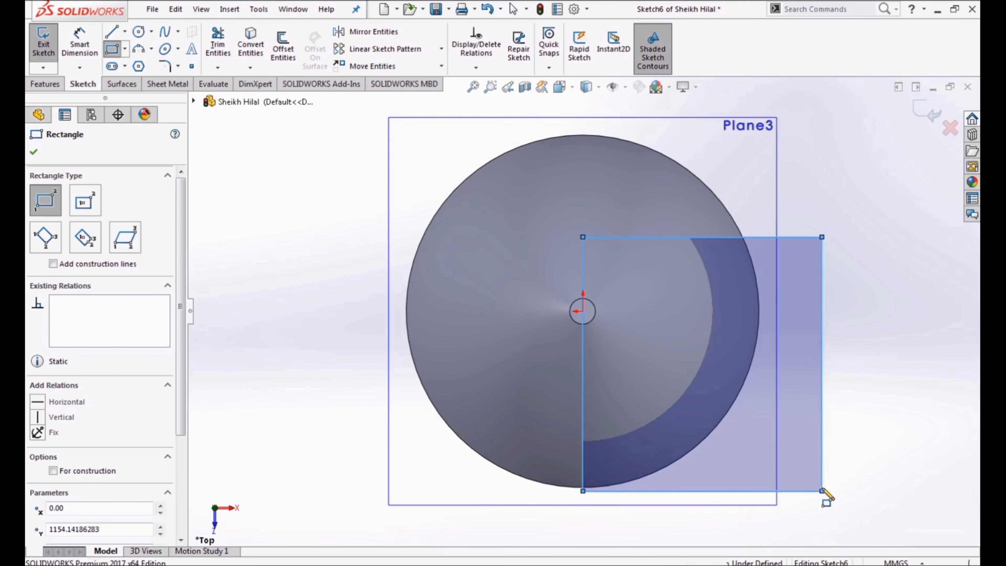
pyautogui.press('Escape')
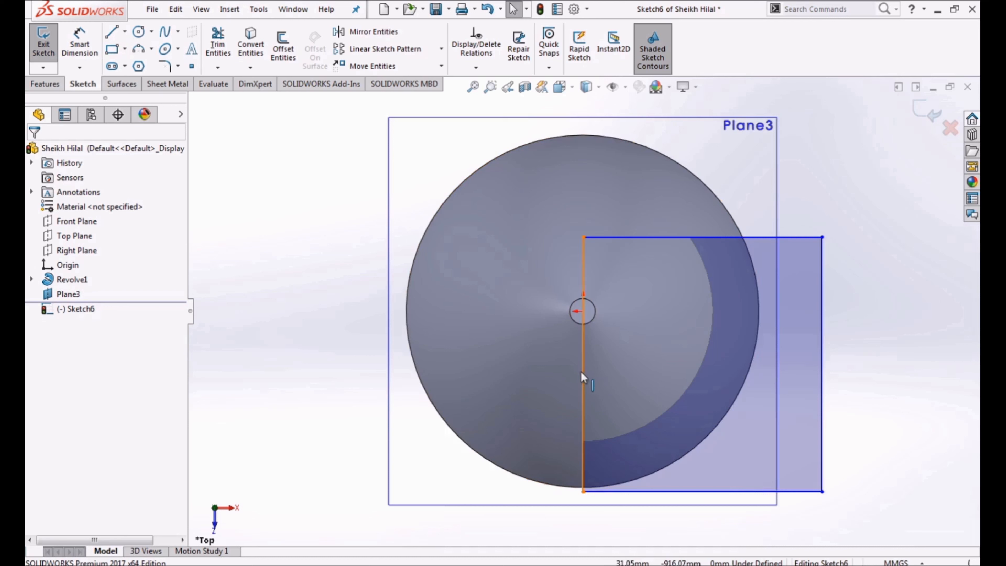
# Make the midpoint of the rectangle's side through the centre coincident with the origin.
pyautogui.click(583, 364)
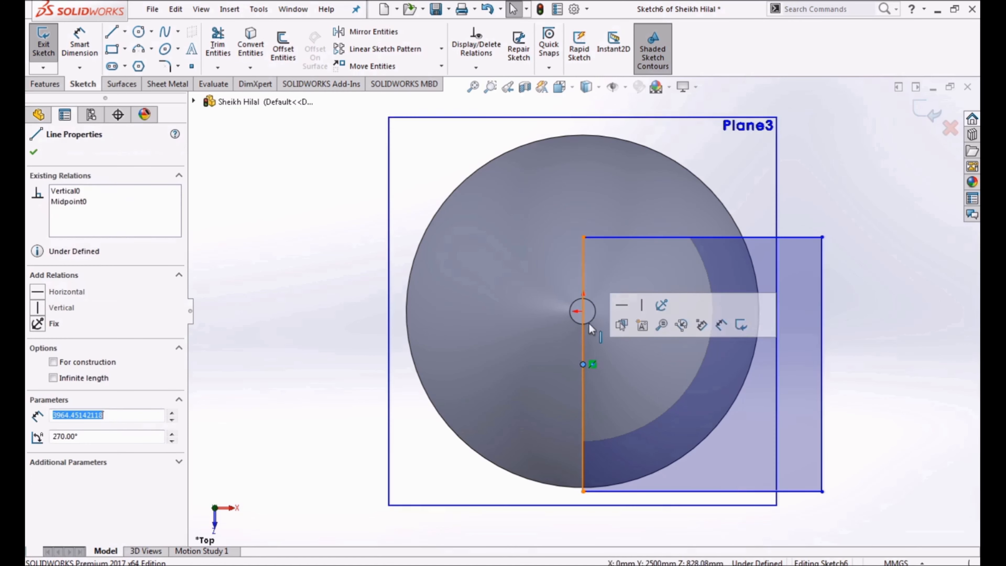
pyautogui.keyDown('ctrl'); pyautogui.click(583, 312); pyautogui.keyUp('ctrl')
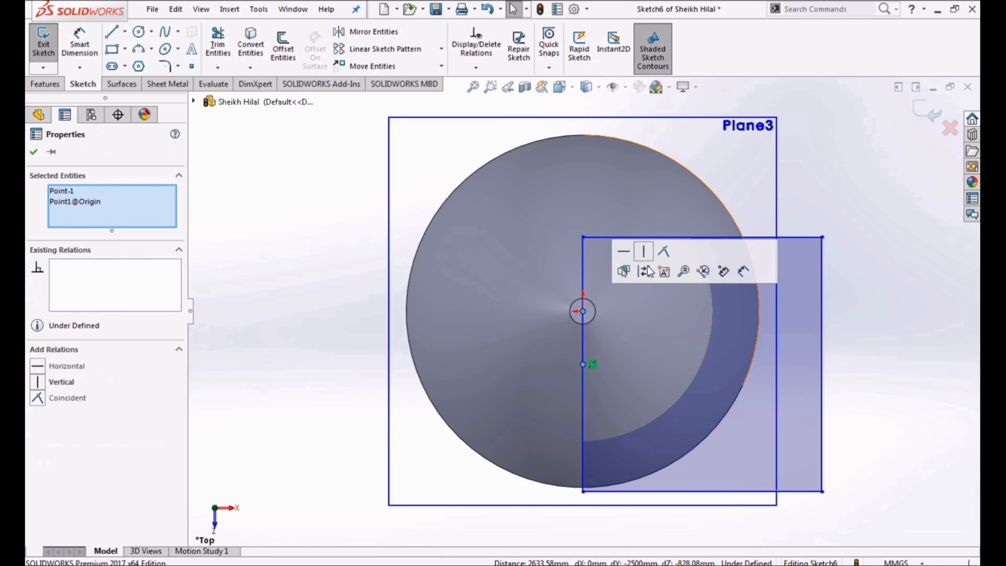
pyautogui.click(663, 251)
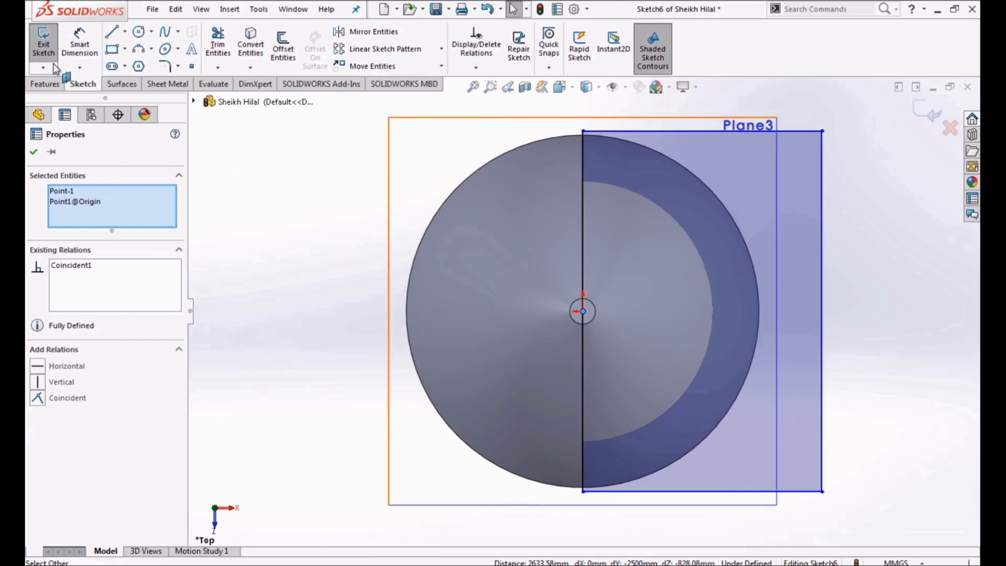
# Dimension the rectangle's lower horizontal side to 2750 mm.
pyautogui.click(80, 43)
pyautogui.press('Escape')
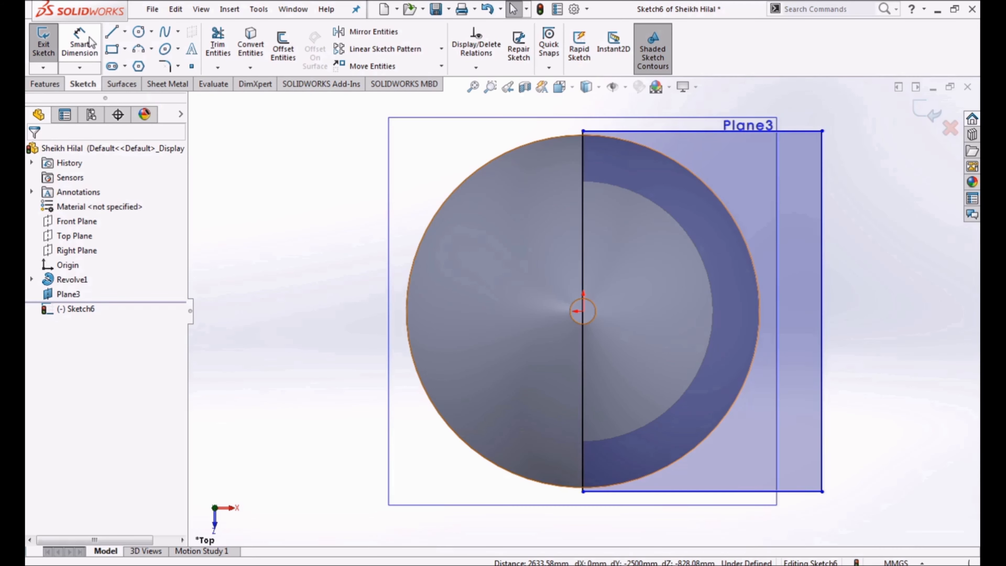
pyautogui.click(84, 42)
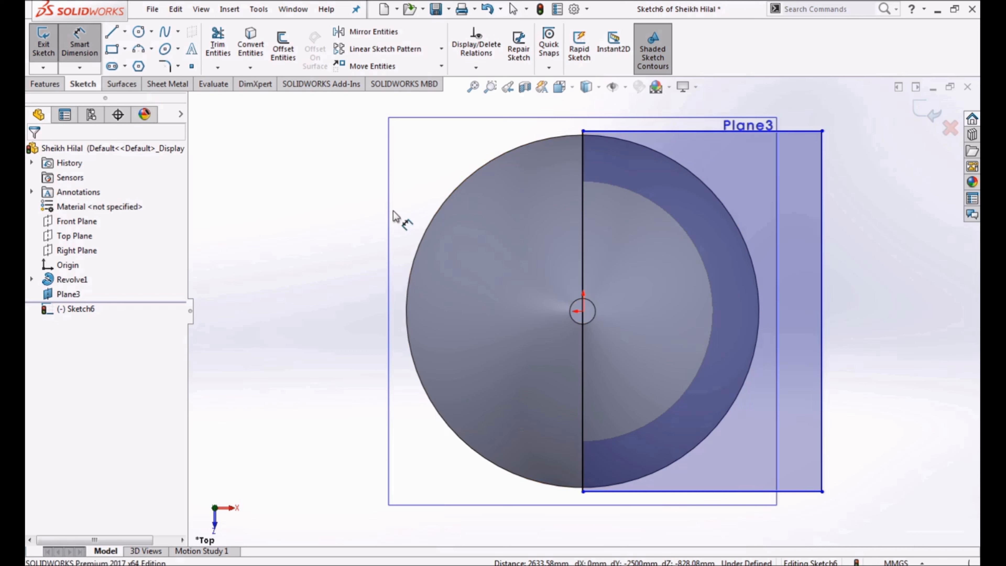
pyautogui.click(702, 497)
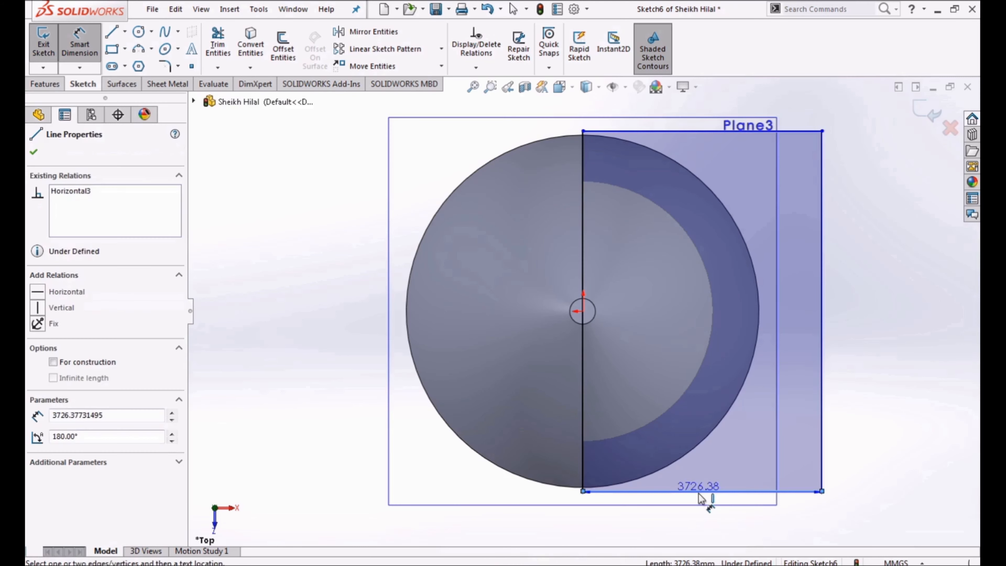
pyautogui.scroll(1, 698, 529)
pyautogui.click(696, 525)
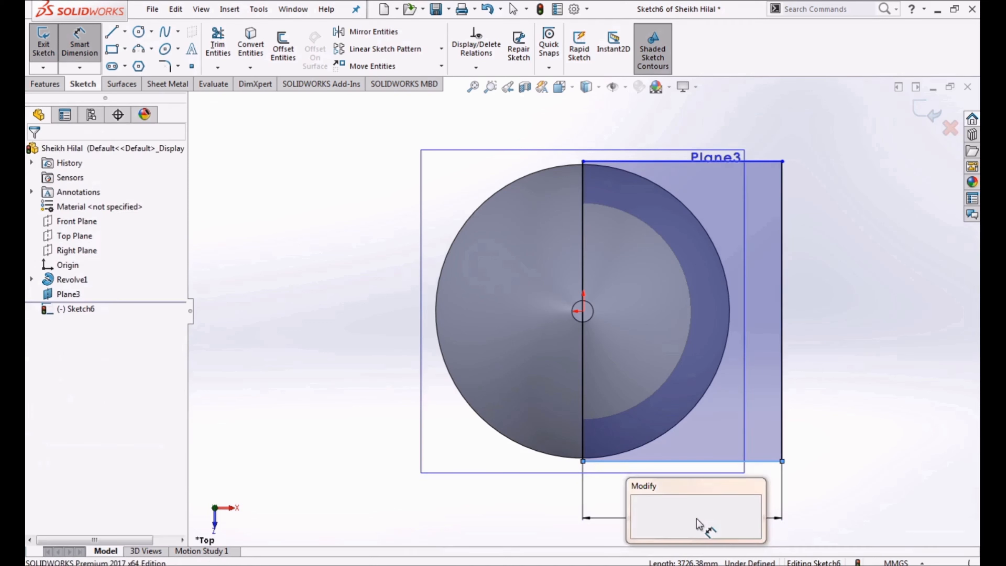
pyautogui.write('2')
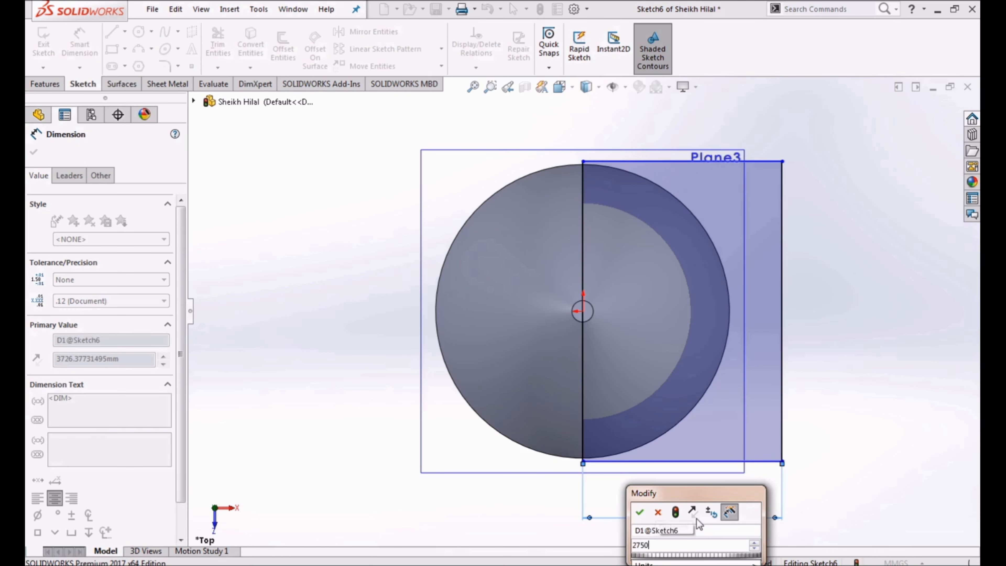
pyautogui.write('750')
pyautogui.press('Return')
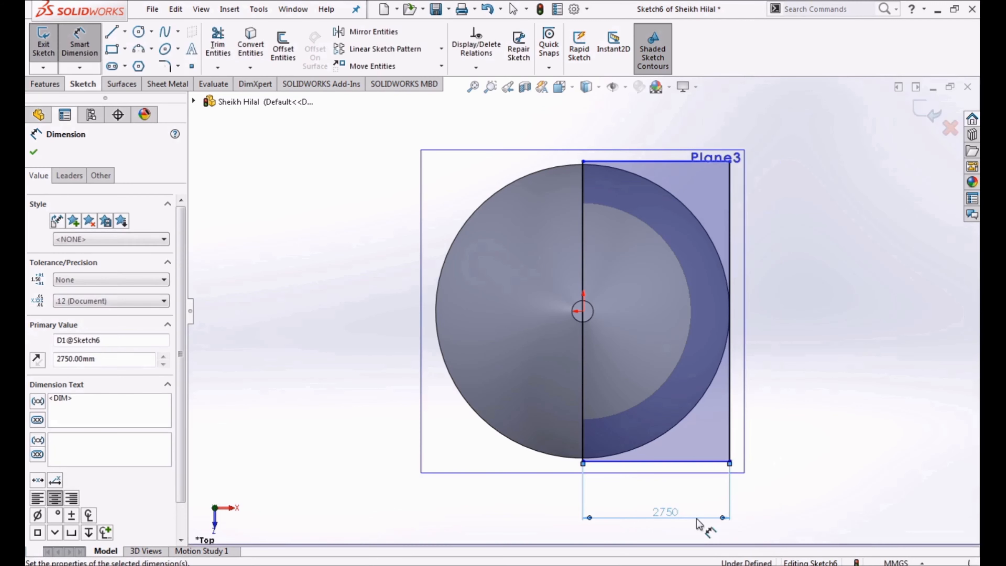
# Dimension the rectangle's outer vertical side to 4000 mm and exit the sketch.
pyautogui.click(731, 383)
pyautogui.click(791, 375)
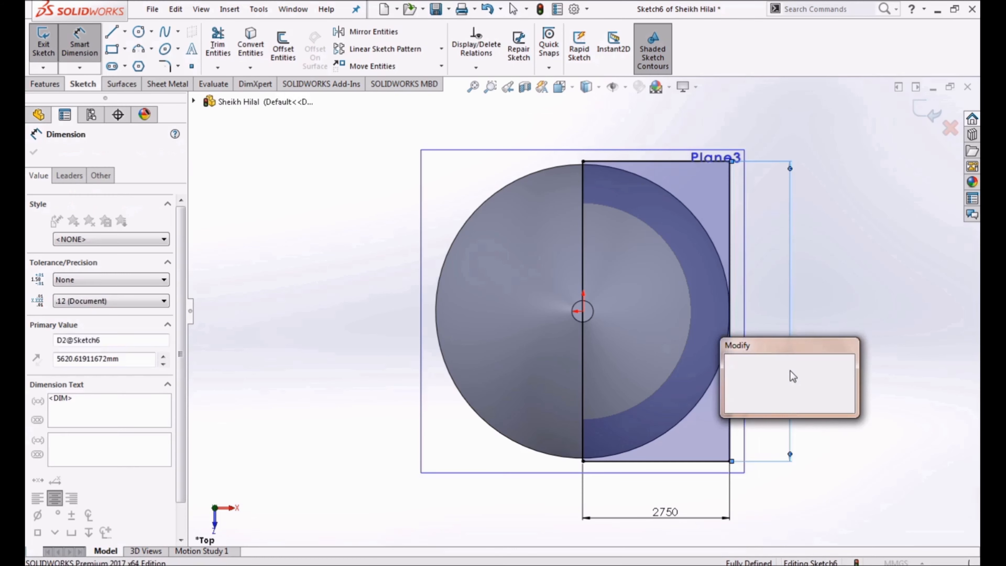
pyautogui.write('4000')
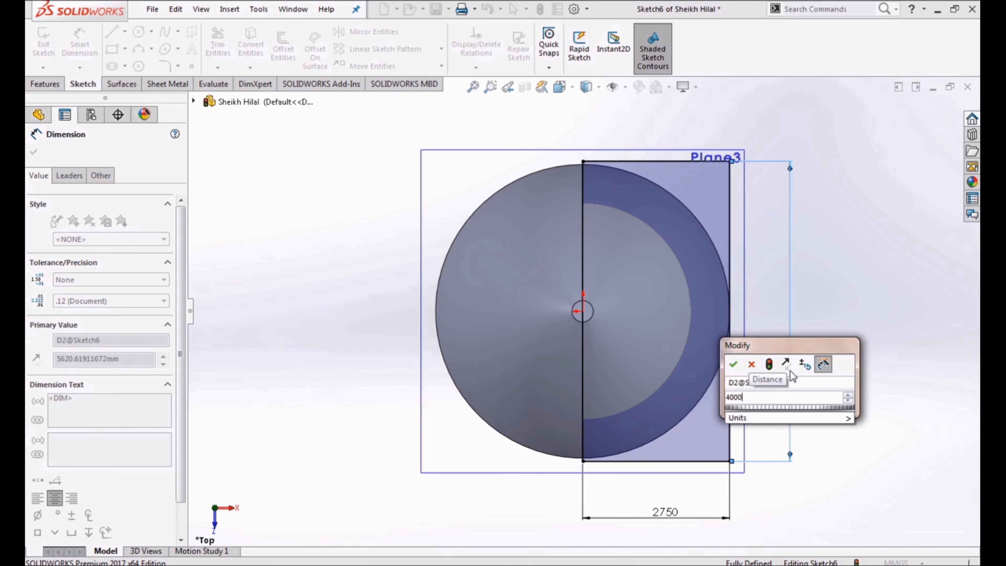
pyautogui.press('Return')
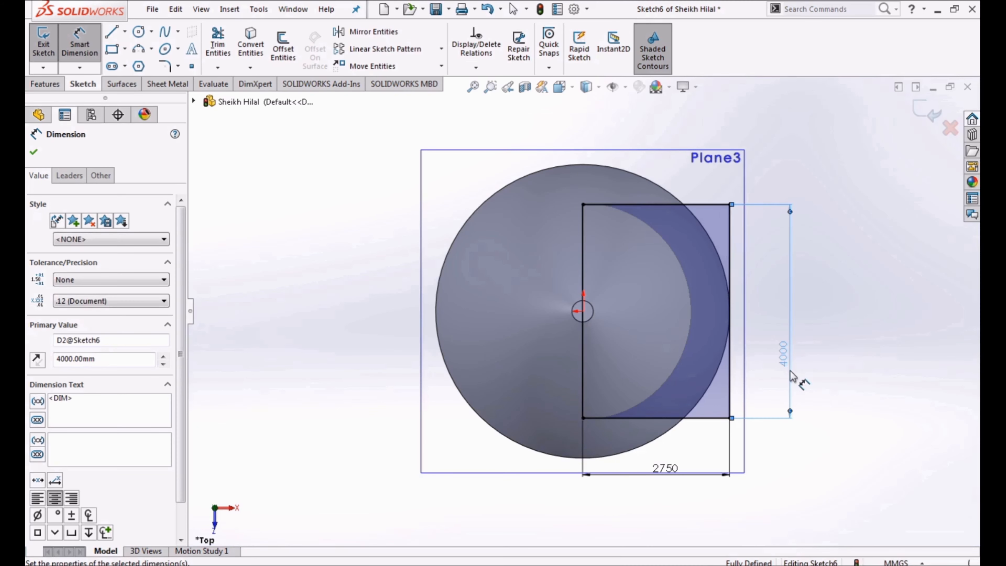
pyautogui.click(923, 114)
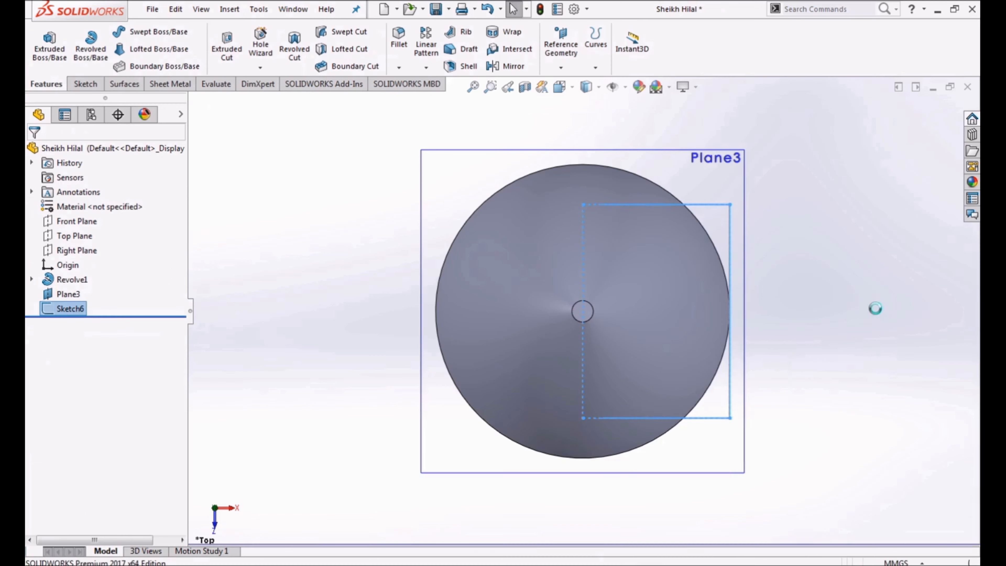
# Extrude the rectangle sketch as a merged boss up to the dome's flat bottom face.
pyautogui.moveTo(771, 389); pyautogui.dragTo(771, 119, button='middle')
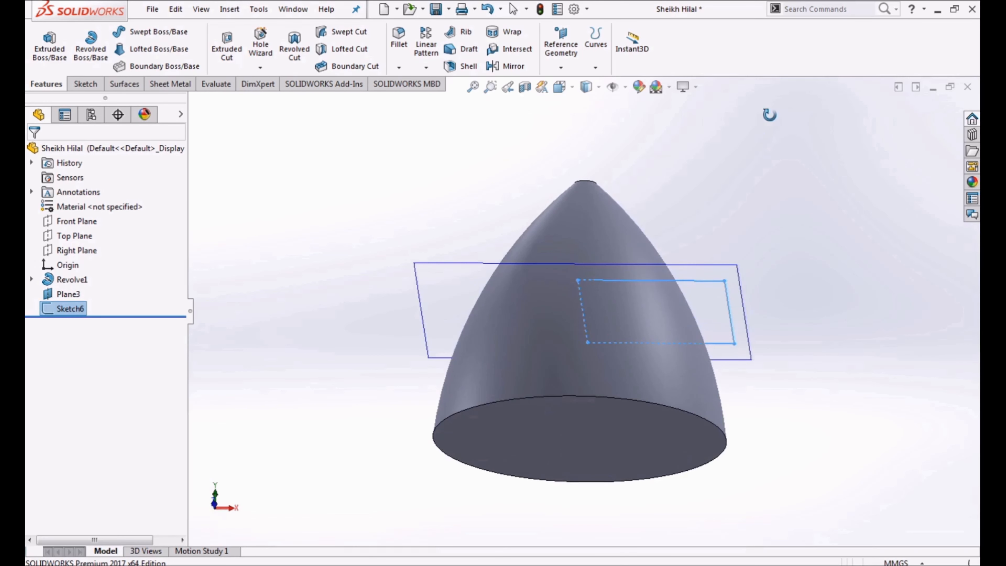
pyautogui.click(255, 131)
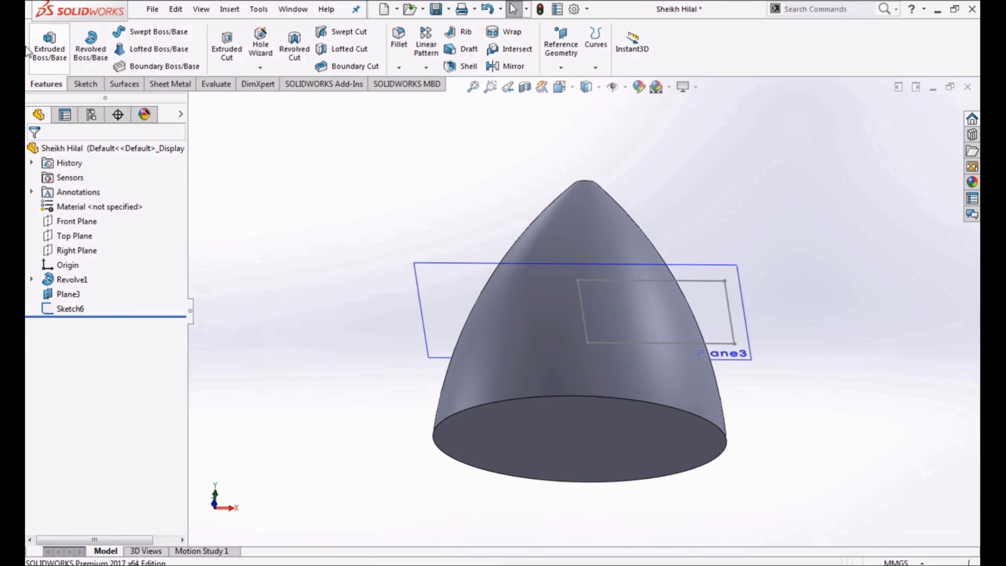
pyautogui.click(46, 48)
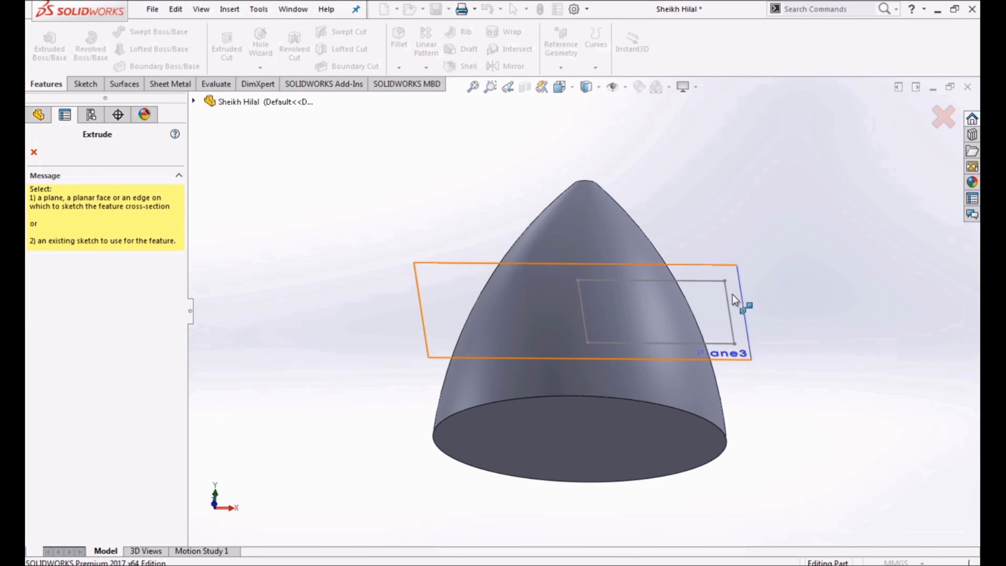
pyautogui.click(727, 289)
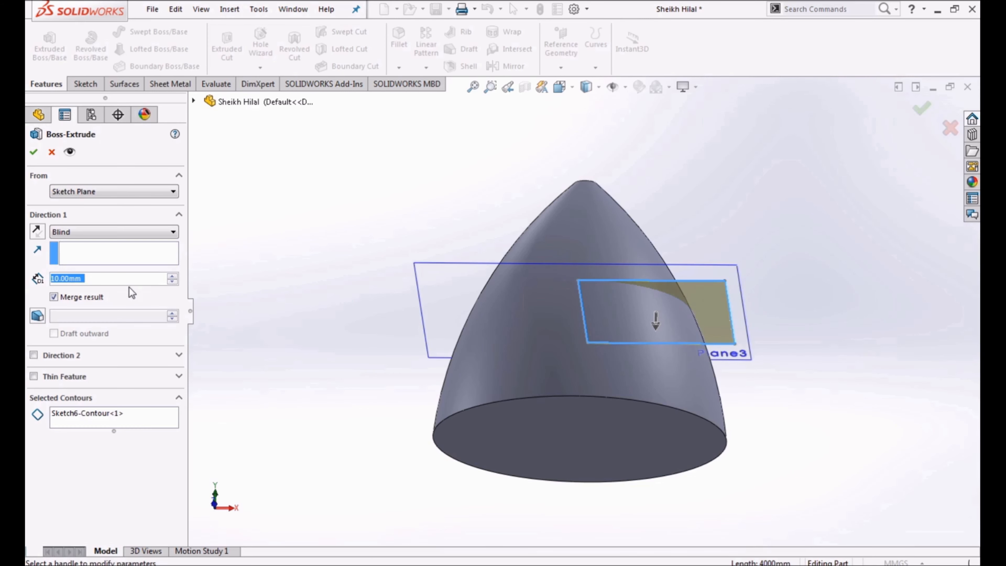
pyautogui.click(120, 235)
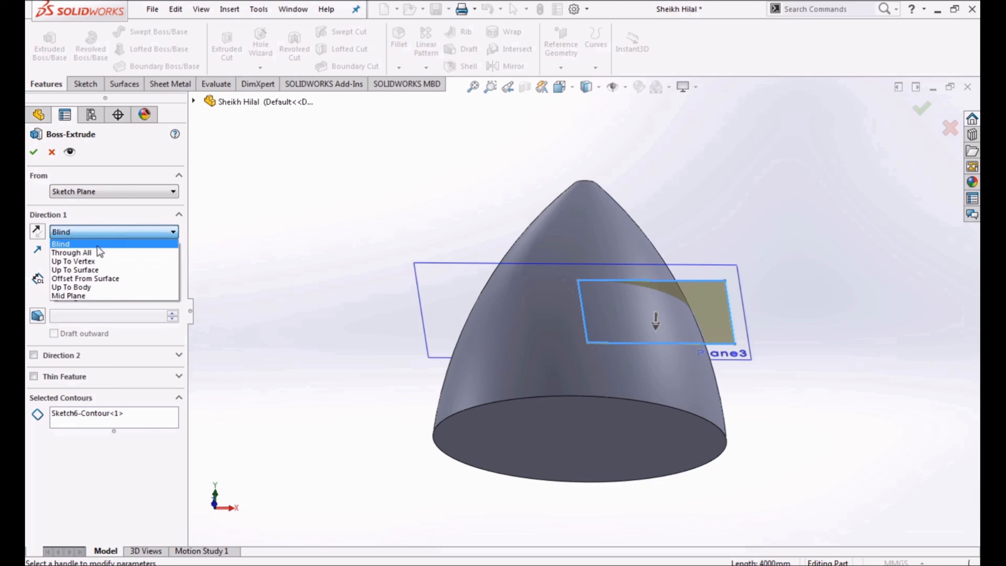
pyautogui.click(101, 266)
pyautogui.click(587, 442)
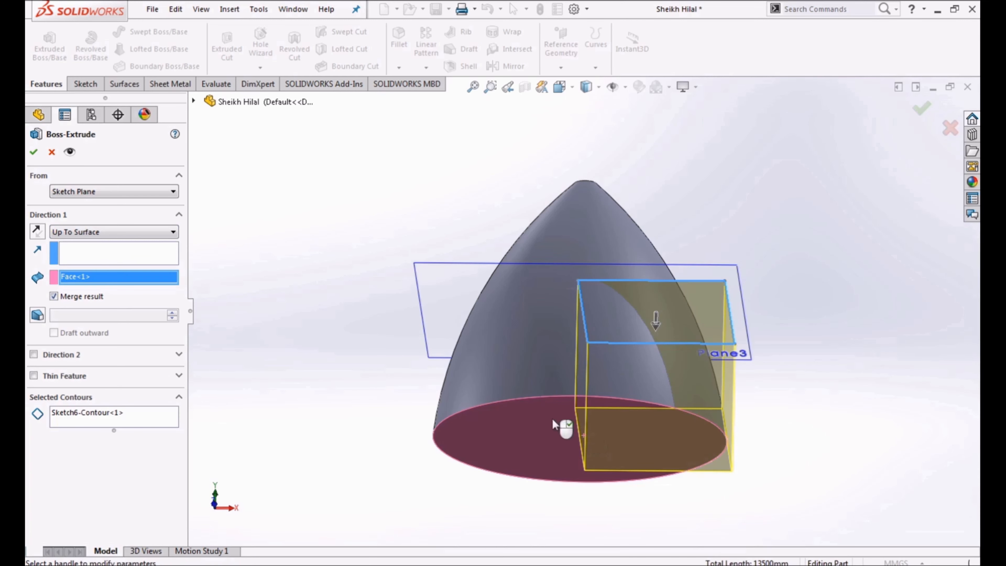
pyautogui.click(35, 153)
pyautogui.moveTo(386, 209); pyautogui.dragTo(420, 350, button='middle')
pyautogui.click(365, 154)
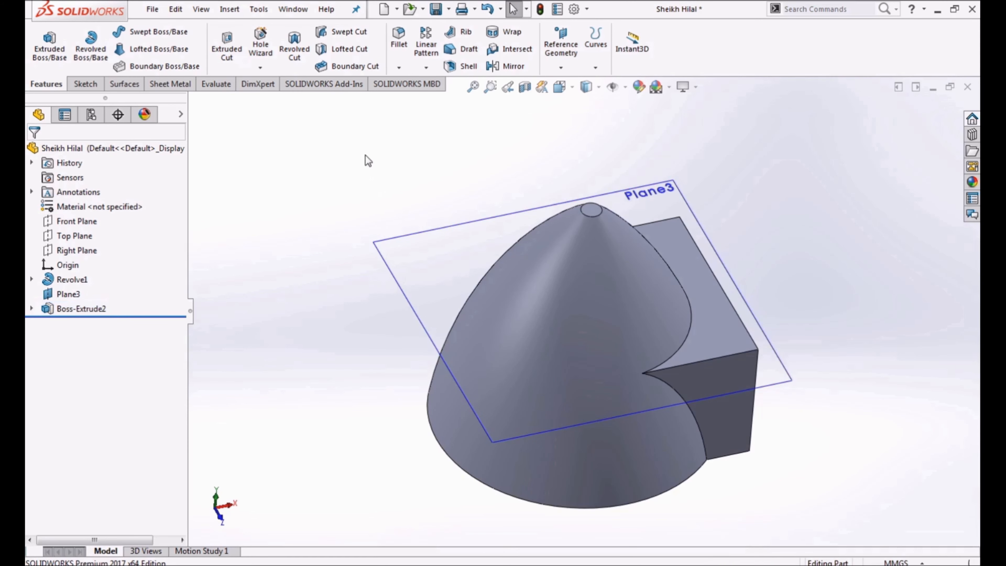
# Round the circular edge at the dome's tip with a 400 mm symmetric fillet.
pyautogui.click(398, 39)
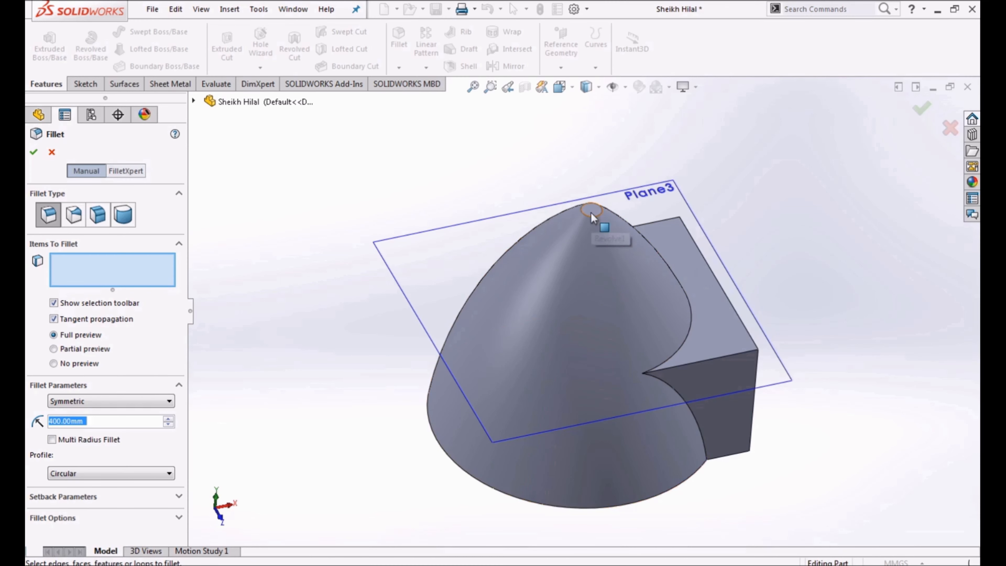
pyautogui.click(598, 215)
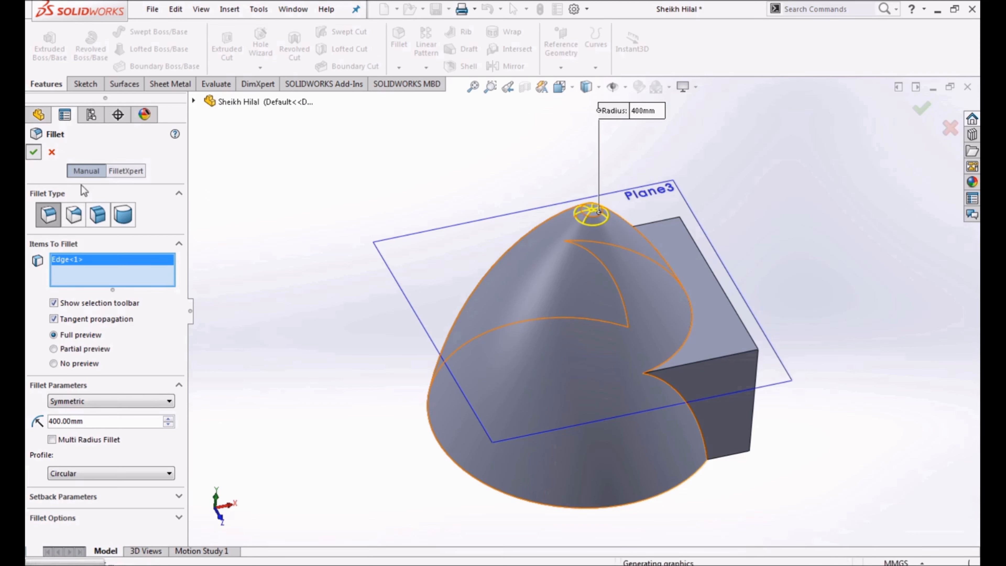
pyautogui.click(35, 153)
pyautogui.moveTo(347, 310); pyautogui.dragTo(343, 242, button='middle')
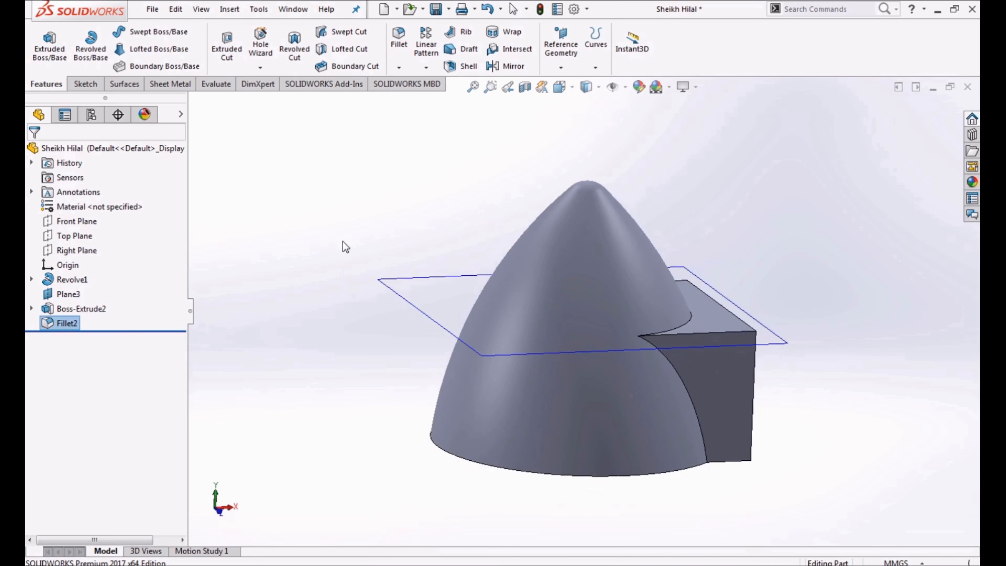
# Hide the reference plane that carries the rectangle sketch.
pyautogui.click(409, 306)
pyautogui.click(485, 262)
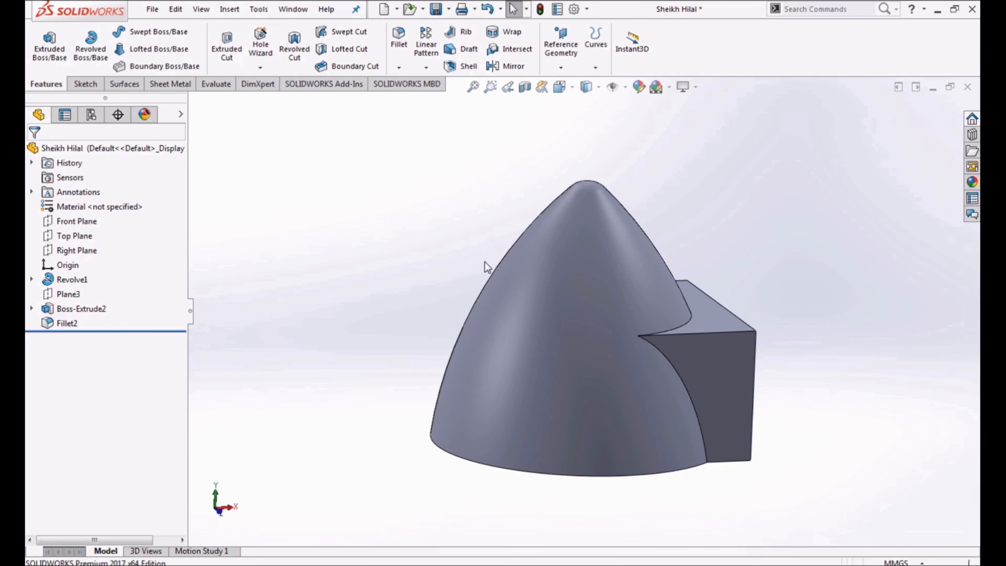
pyautogui.moveTo(486, 270)
pyautogui.mouseDown(button='middle')
pyautogui.moveTo(449, 265)
pyautogui.moveTo(481, 266)
pyautogui.mouseUp(button='middle')
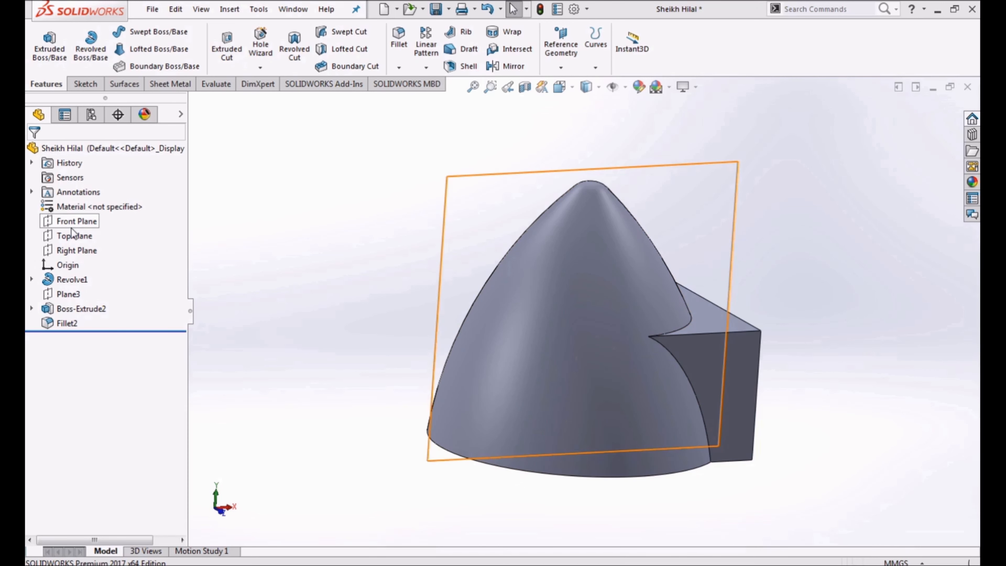
# Create a reference plane offset 2000 mm from the Right Plane, flipped to the side opposite the block.
pyautogui.click(72, 249)
pyautogui.click(556, 52)
pyautogui.click(565, 50)
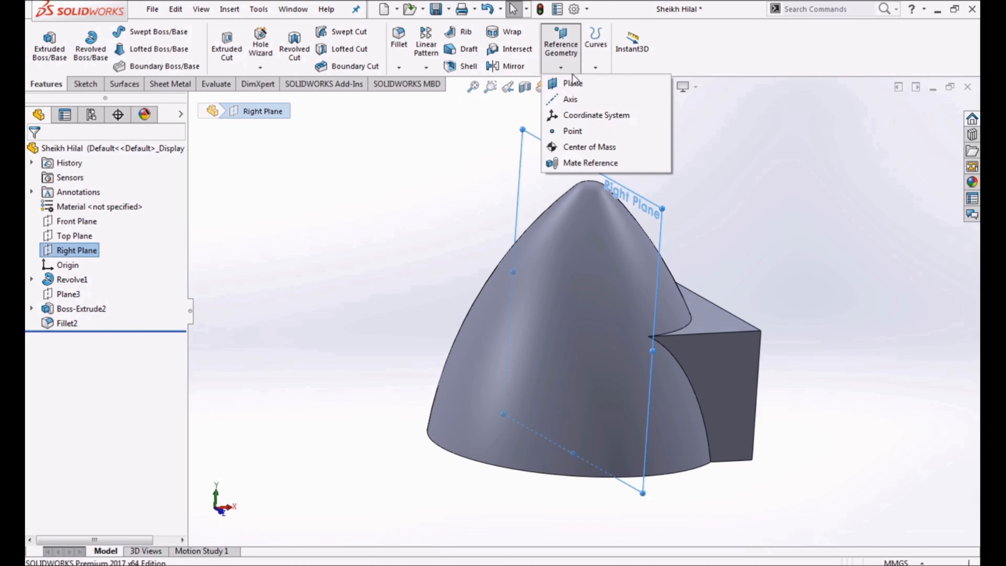
pyautogui.click(574, 83)
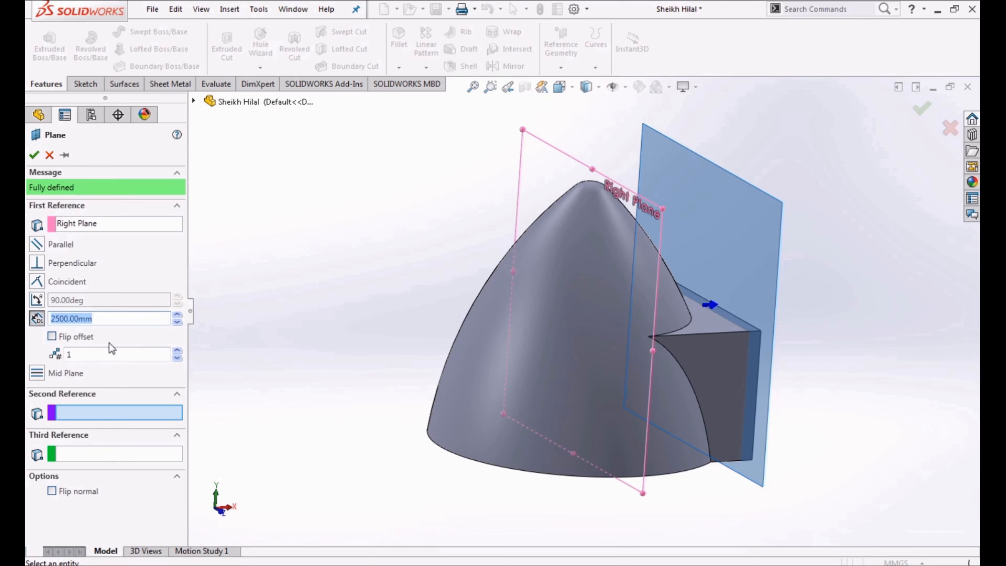
pyautogui.write('2000')
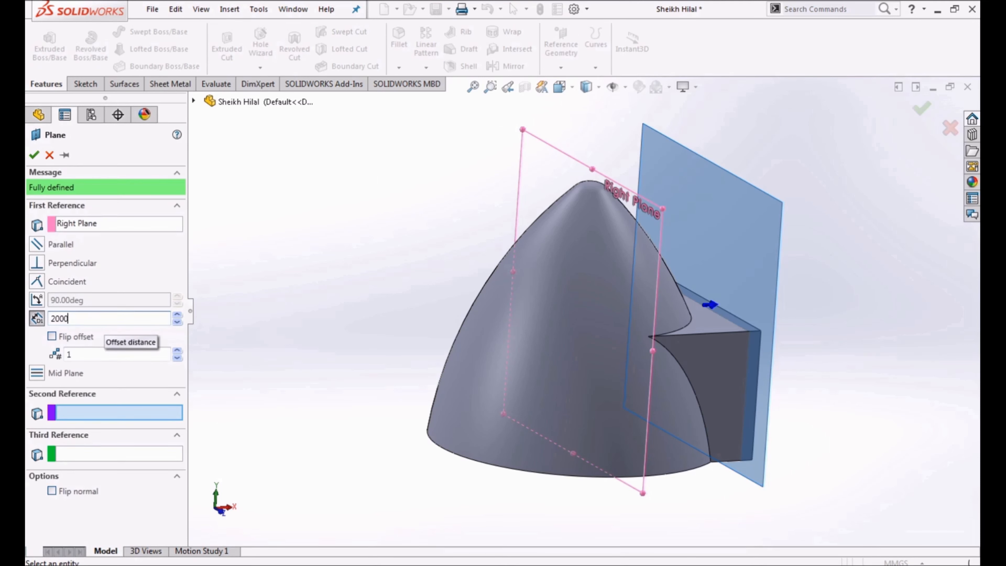
pyautogui.click(52, 337)
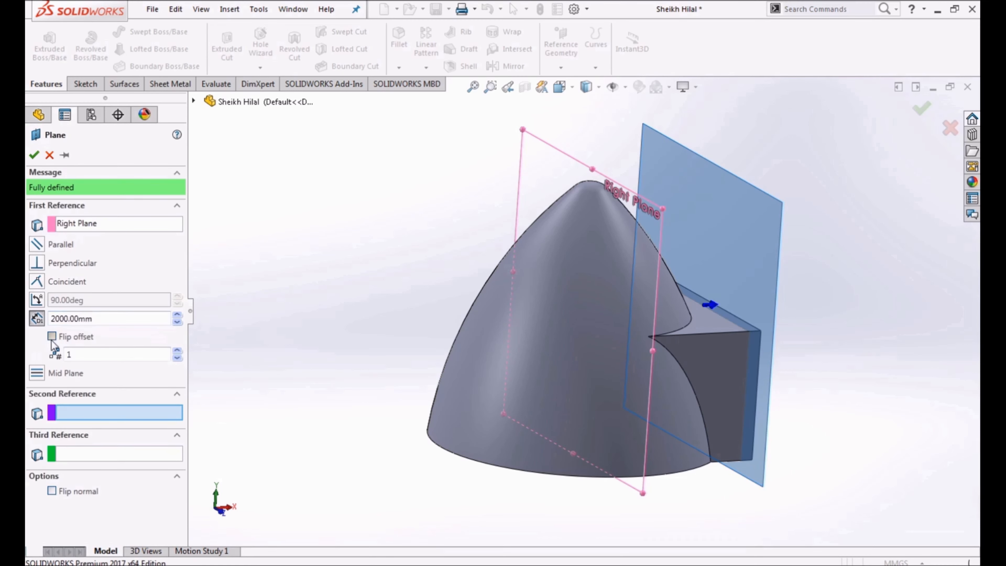
pyautogui.click(34, 156)
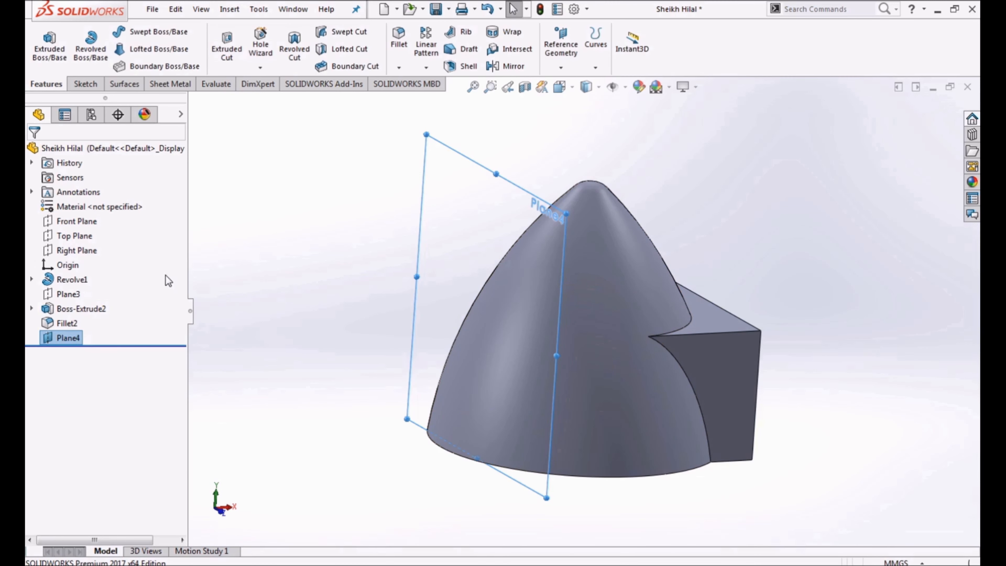
# Mirror the dome, its tip fillet and the side block about the 2000 mm offset plane, and hide that plane.
pyautogui.click(426, 67)
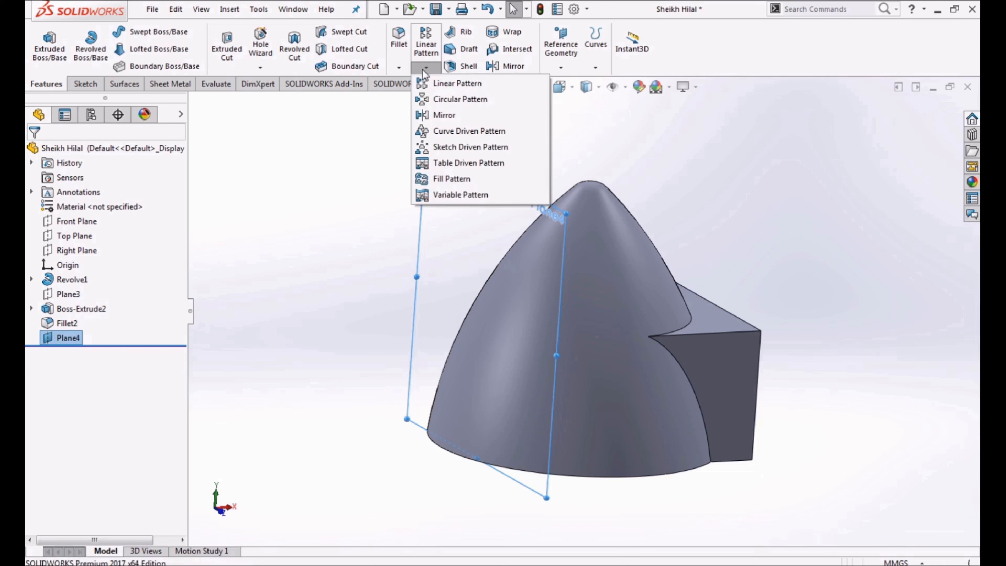
pyautogui.click(445, 116)
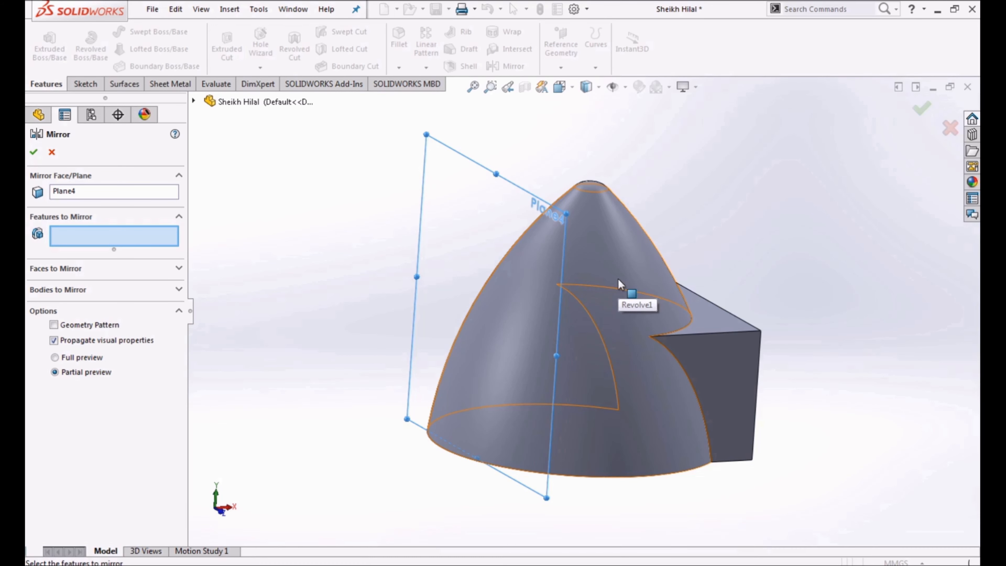
pyautogui.click(616, 268)
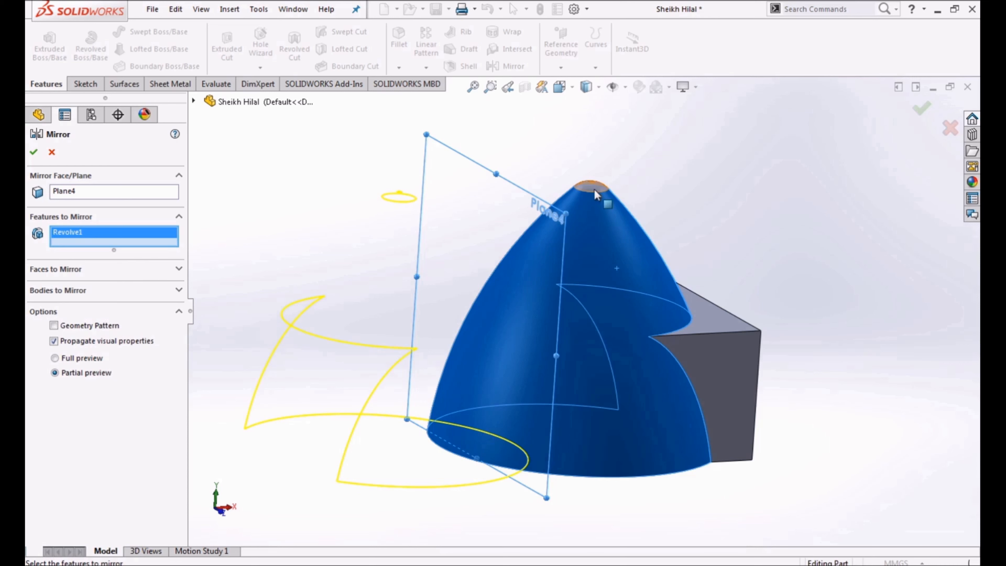
pyautogui.click(685, 279)
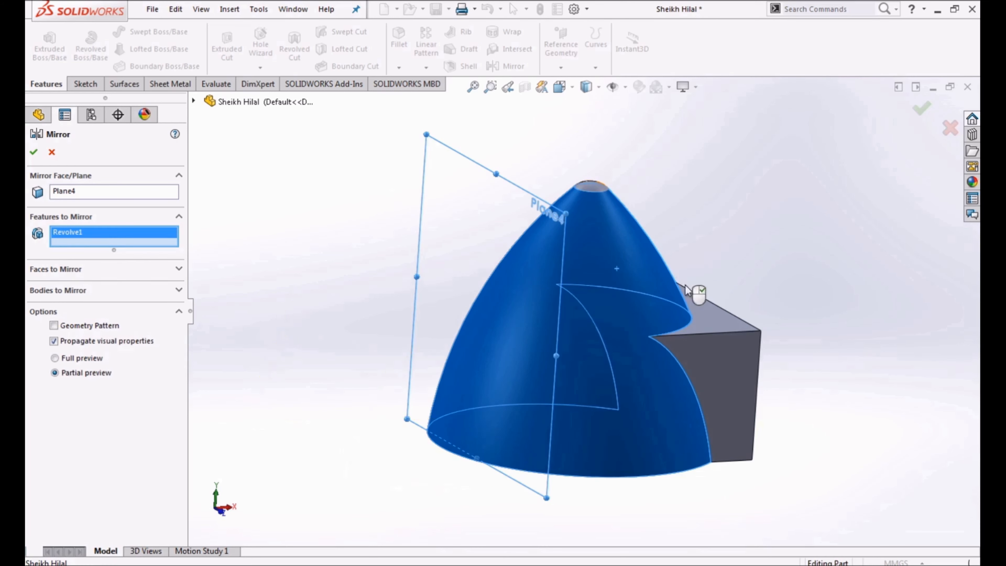
pyautogui.click(705, 324)
pyautogui.click(33, 153)
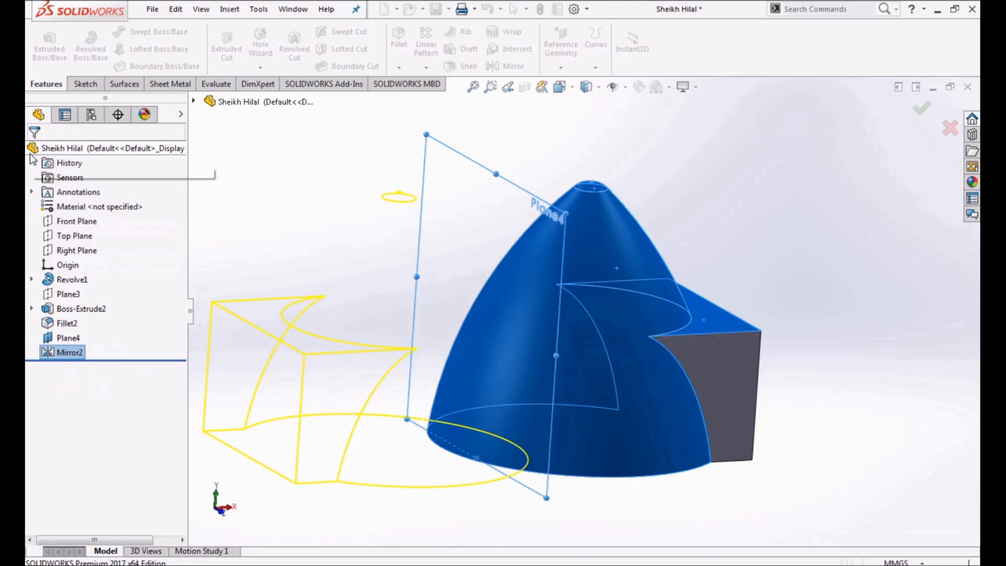
pyautogui.moveTo(635, 340); pyautogui.dragTo(626, 420, button='middle')
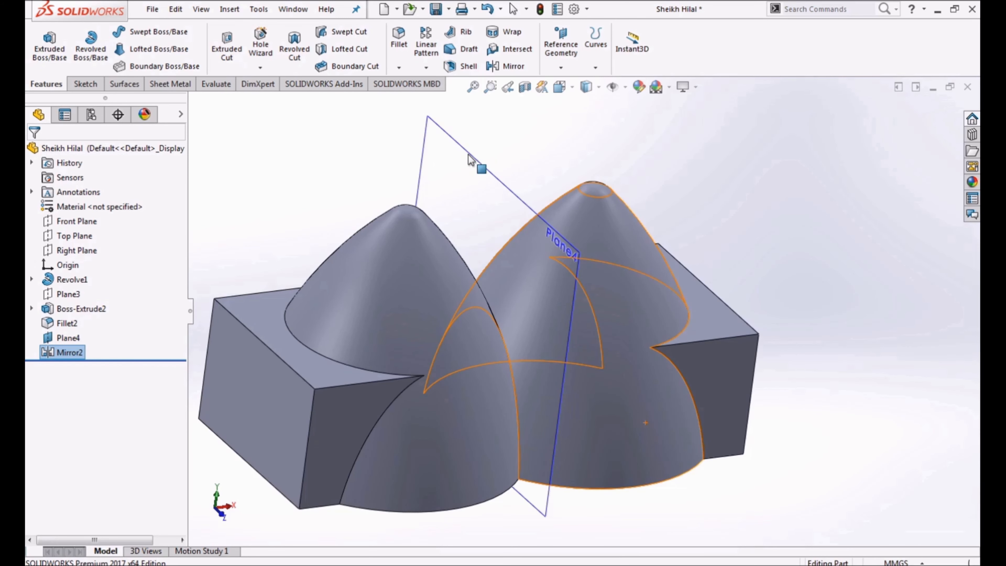
pyautogui.click(474, 161)
pyautogui.click(549, 115)
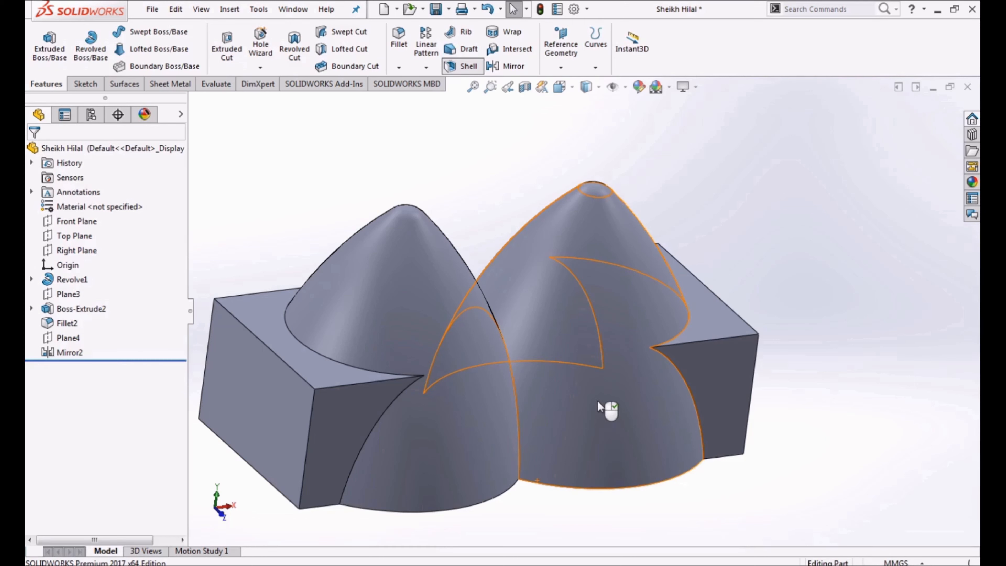
# Shell the mirrored body with a 300 mm wall thickness, removing its flat bottom face.
pyautogui.moveTo(599, 248); pyautogui.dragTo(599, 202, button='middle')
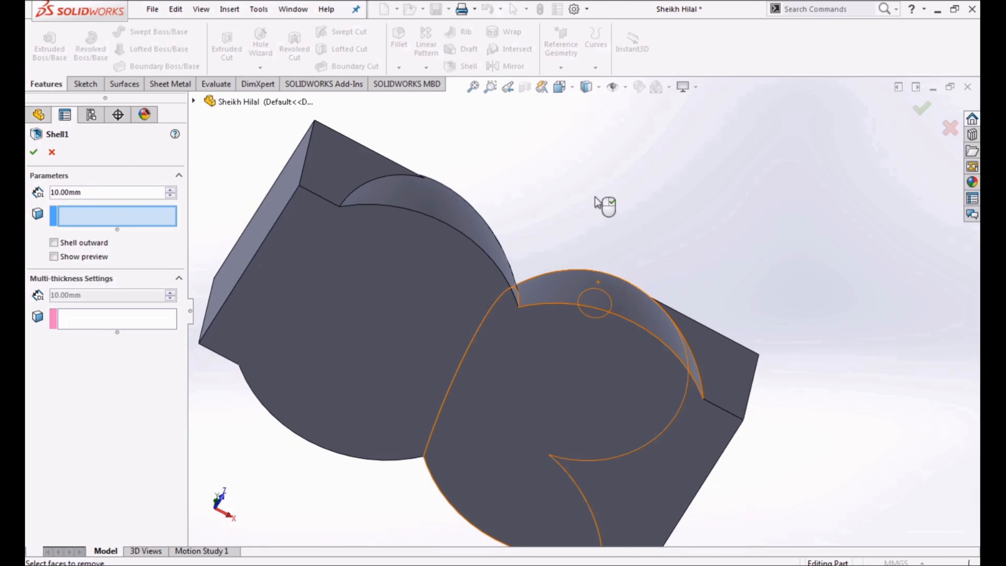
pyautogui.click(355, 292)
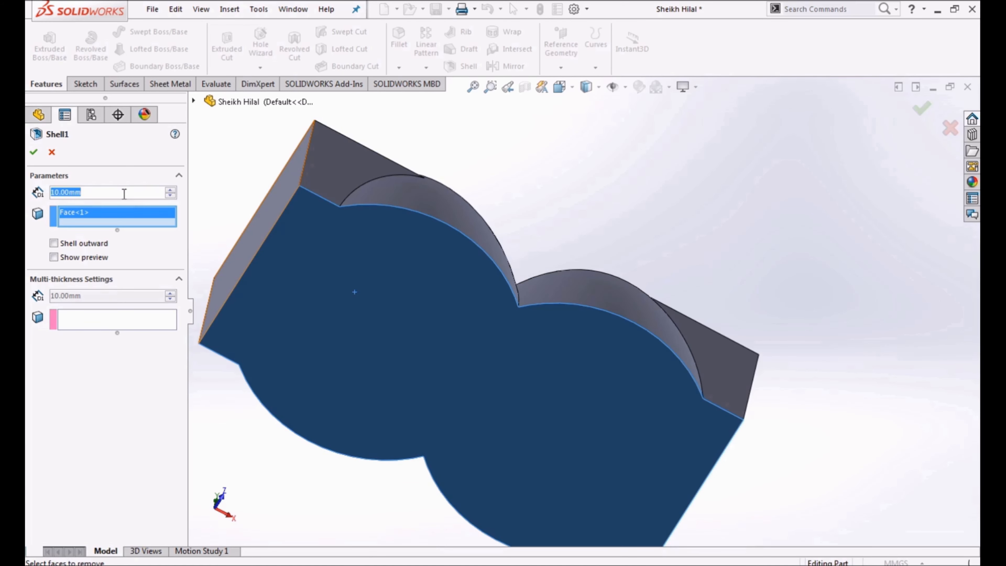
pyautogui.write('300')
pyautogui.press('Return')
pyautogui.click(33, 153)
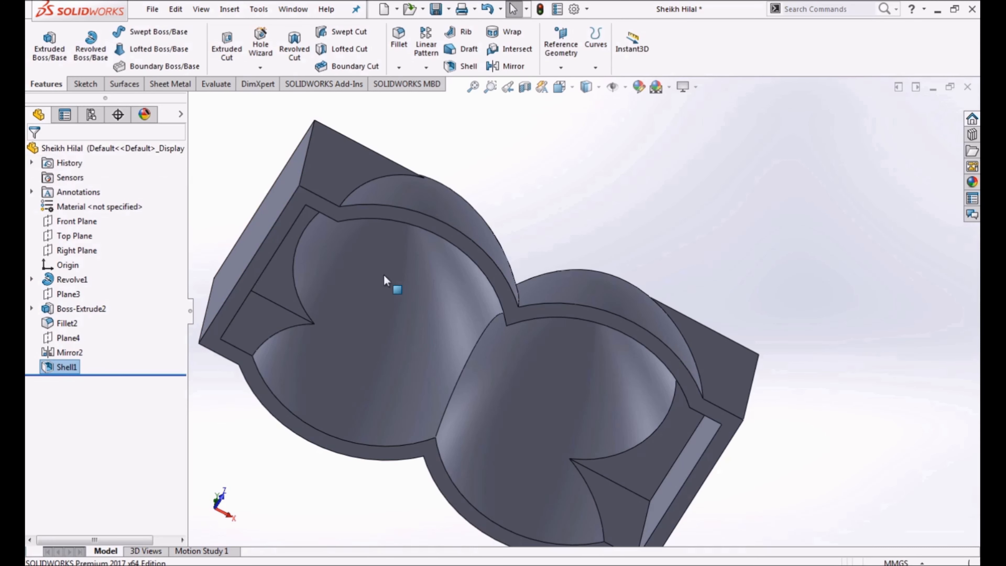
pyautogui.scroll(3, 651, 276)
pyautogui.moveTo(648, 260); pyautogui.dragTo(649, 468, button='middle')
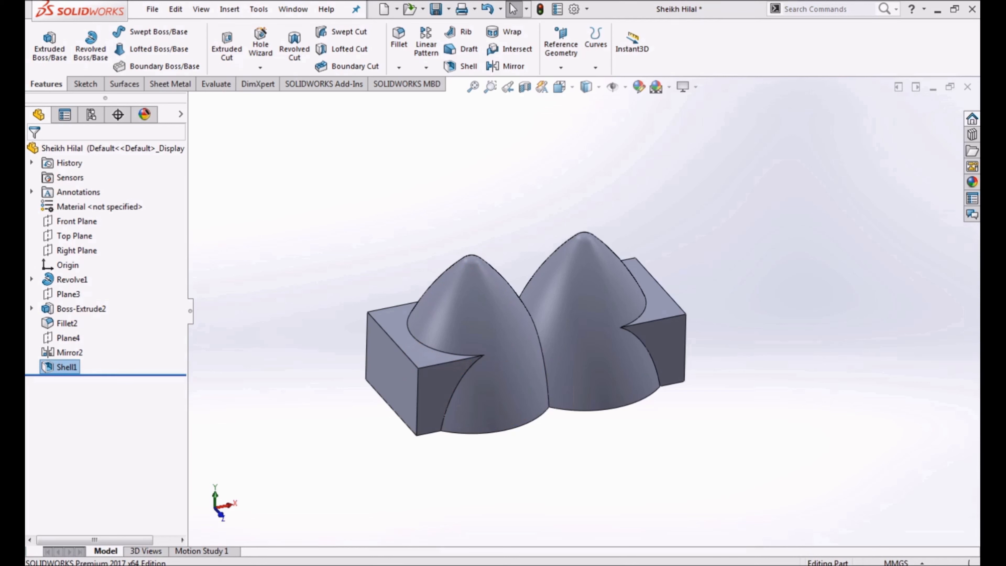
# Set up a 200 mm symmetric fillet on the left block's top edges, outer vertical corners and junction curves with the dome.
pyautogui.click(400, 44)
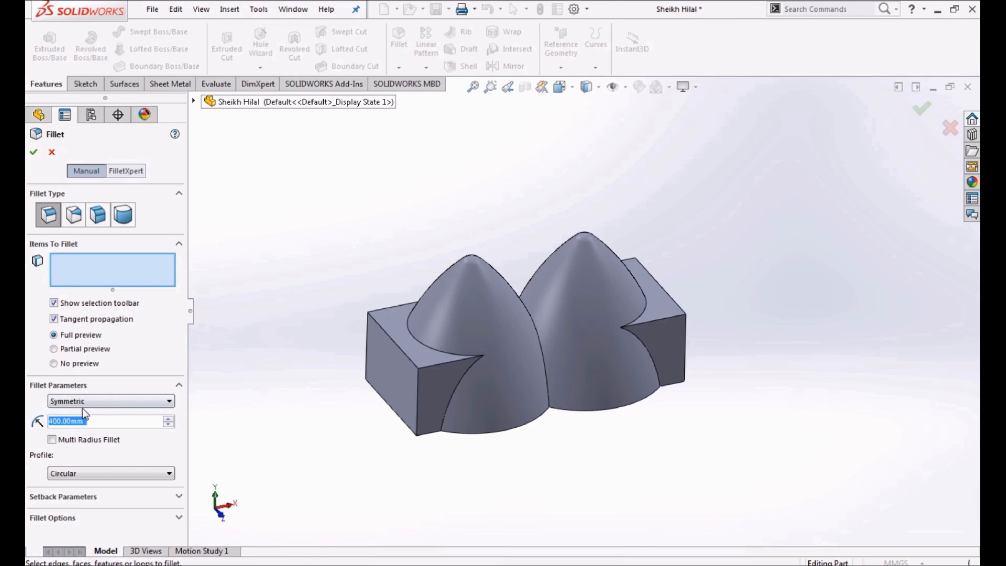
pyautogui.write('200')
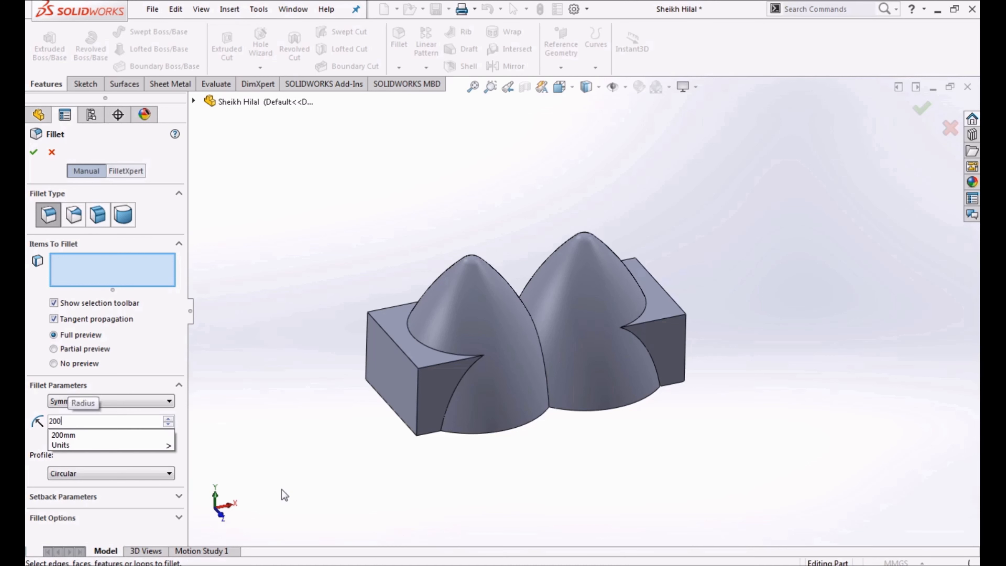
pyautogui.press('Return')
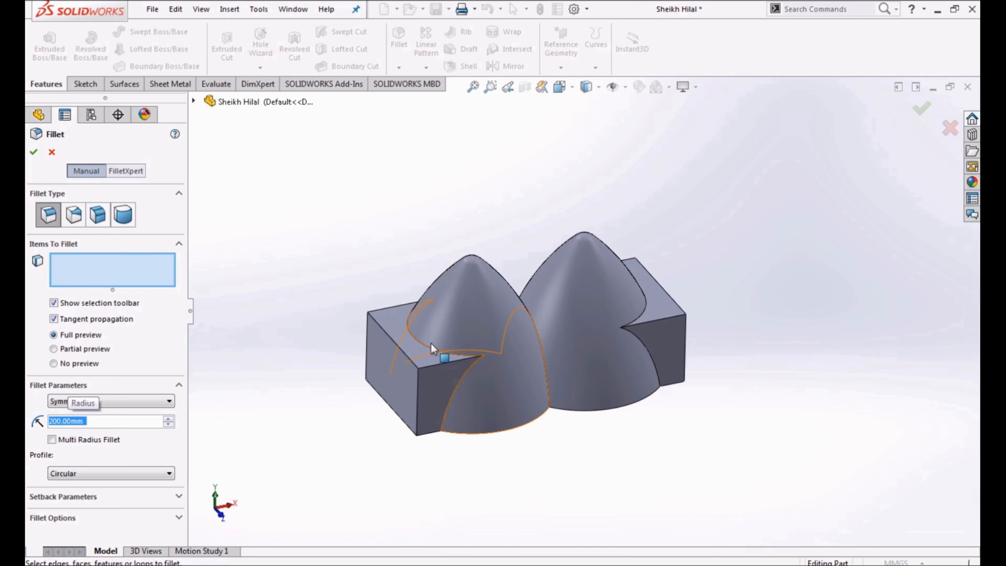
pyautogui.click(428, 345)
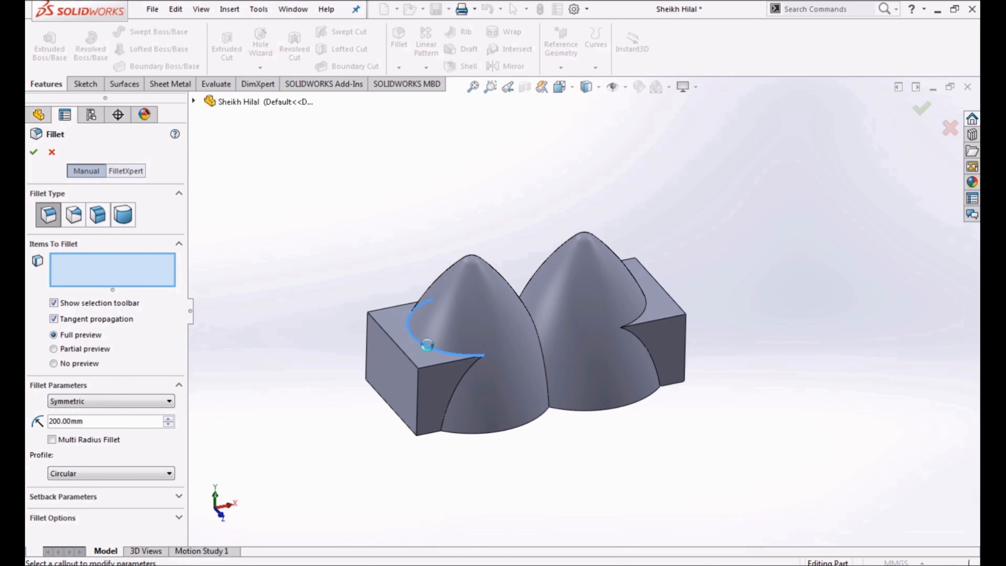
pyautogui.click(416, 367)
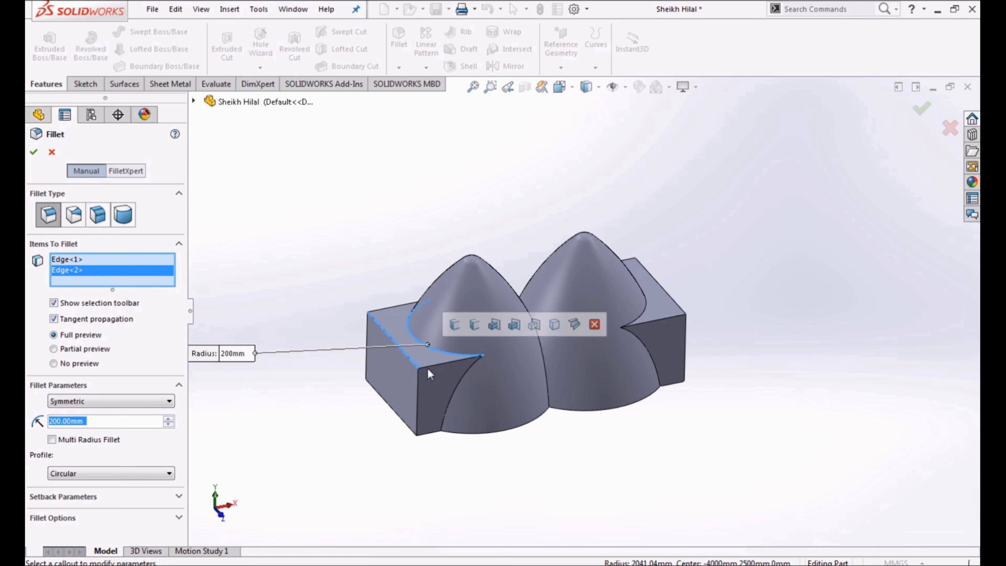
pyautogui.click(451, 365)
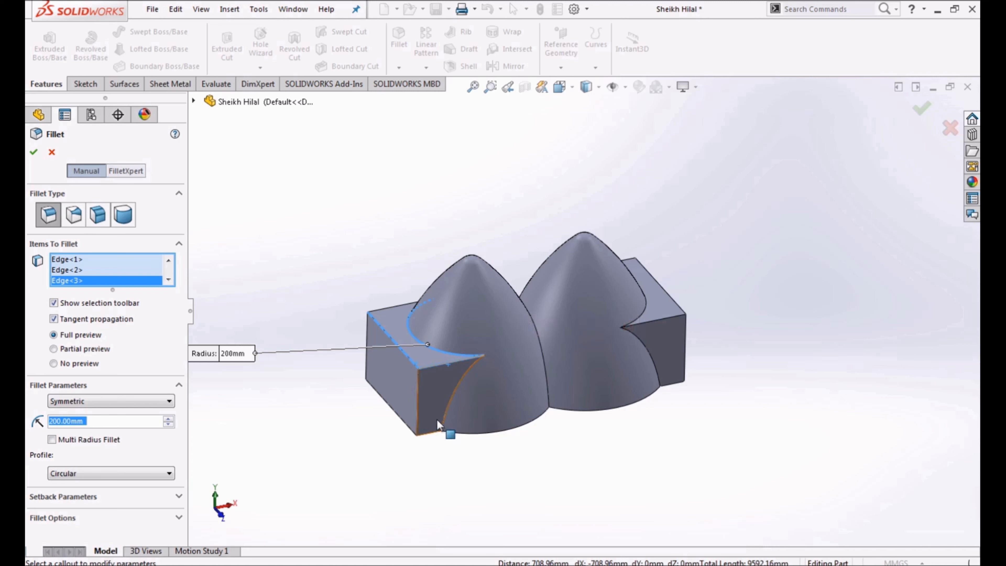
pyautogui.click(449, 419)
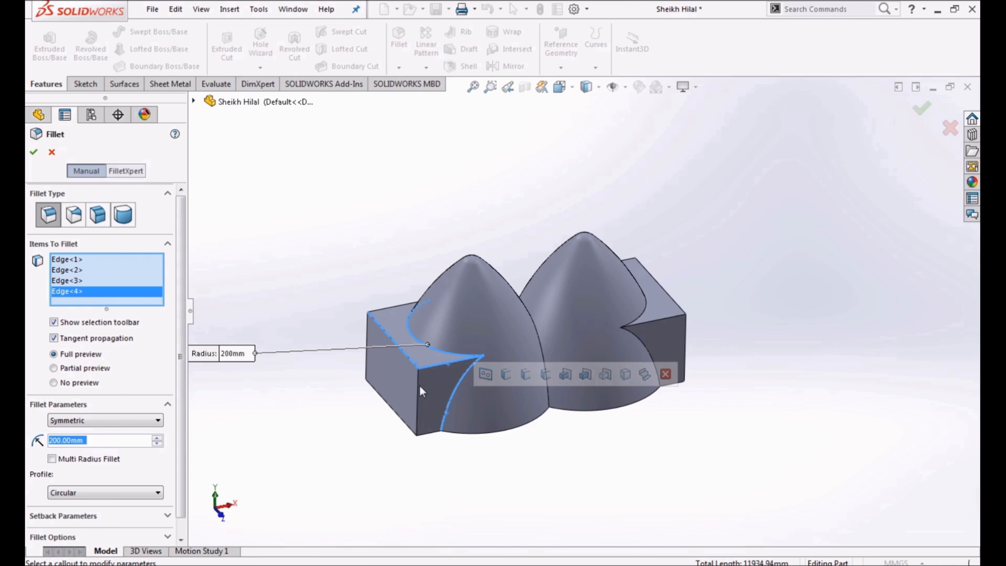
pyautogui.click(419, 384)
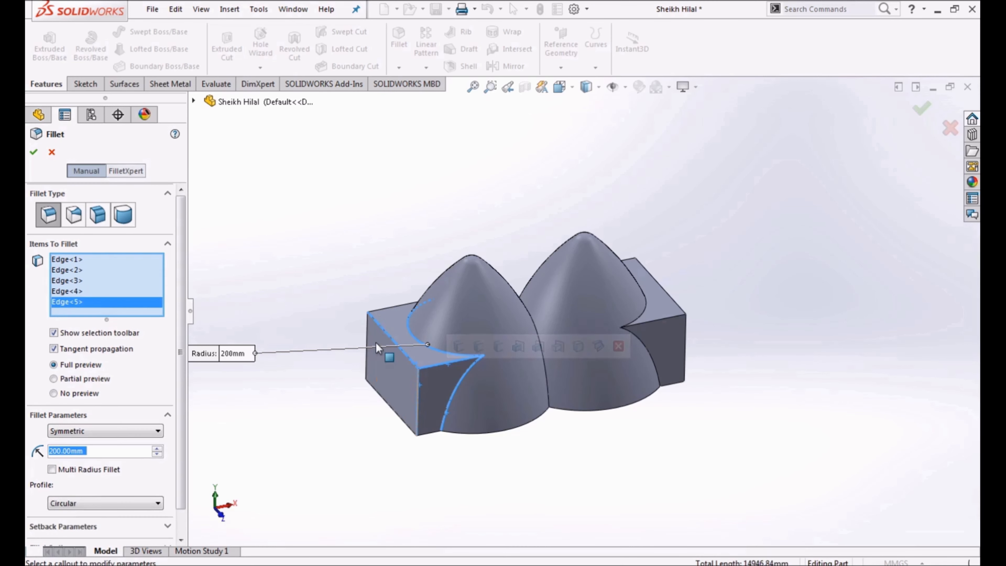
pyautogui.click(371, 327)
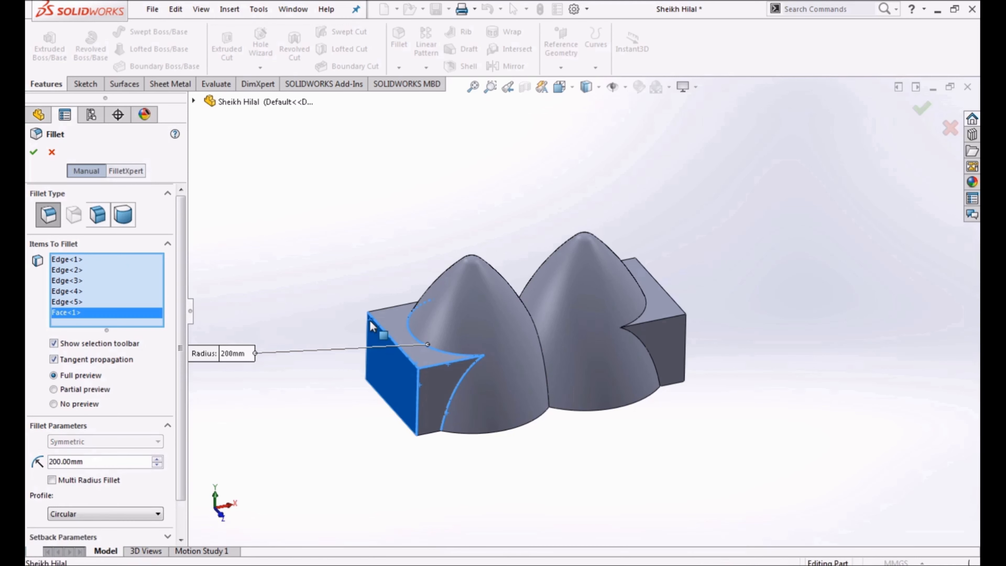
pyautogui.click(372, 329)
pyautogui.click(367, 334)
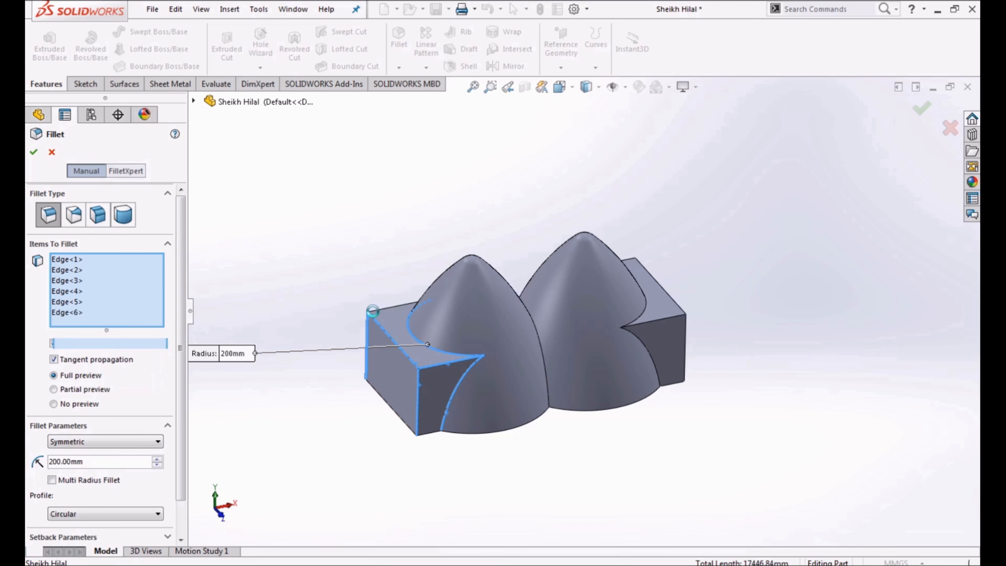
pyautogui.click(379, 311)
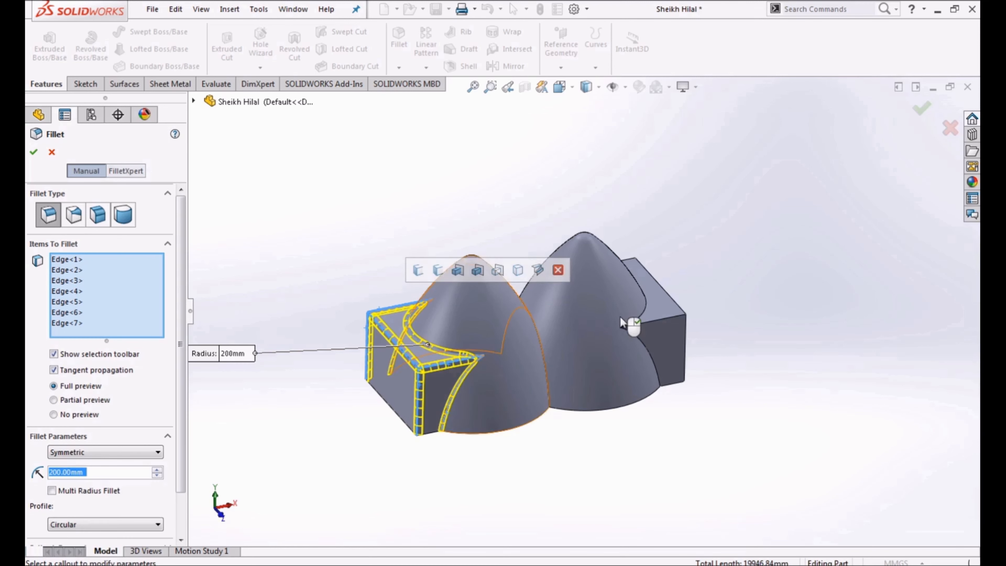
# Add the right block's top edges, vertical corners and front dome junction to the 200 mm fillet, apply it and save the part.
pyautogui.click(658, 323)
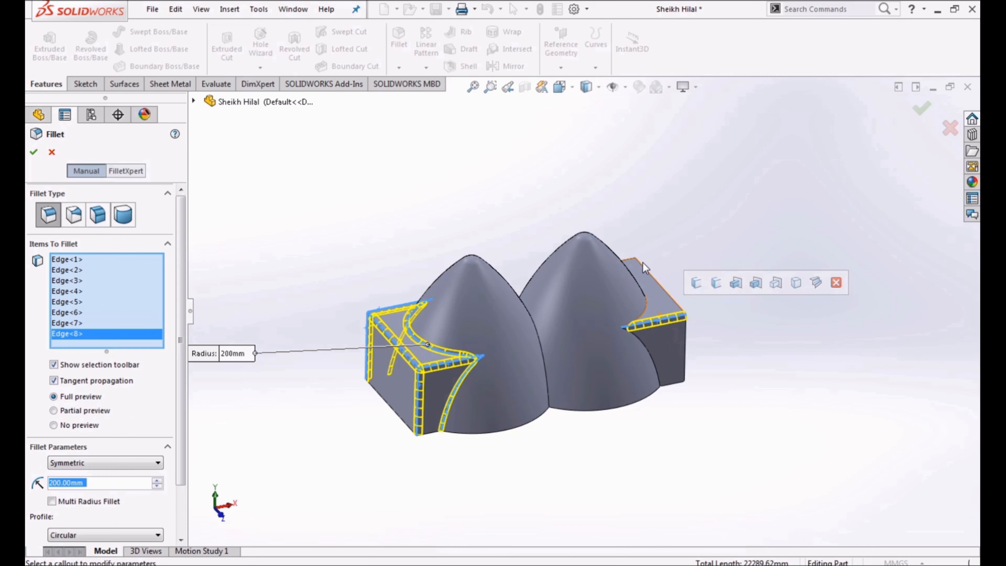
pyautogui.click(633, 264)
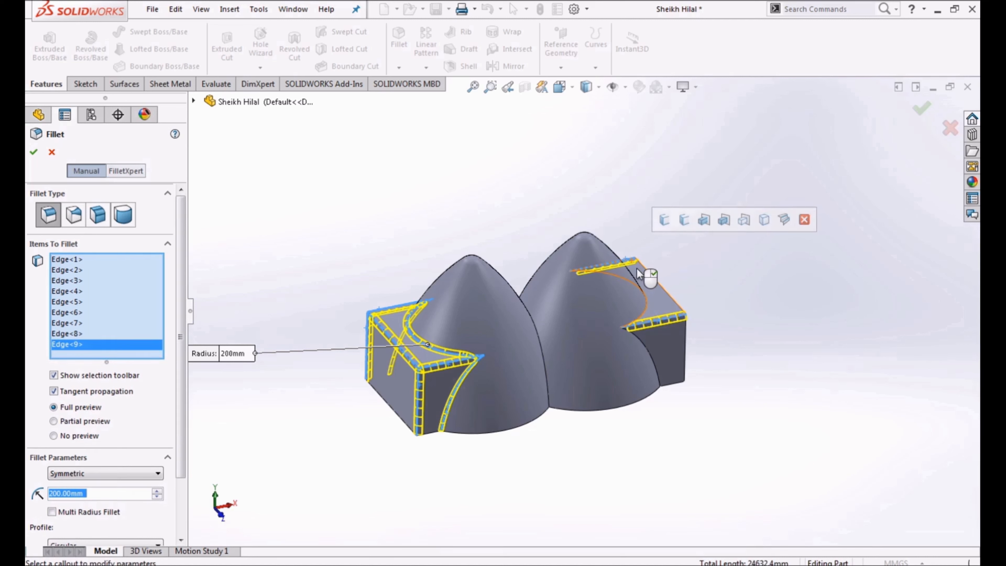
pyautogui.click(648, 275)
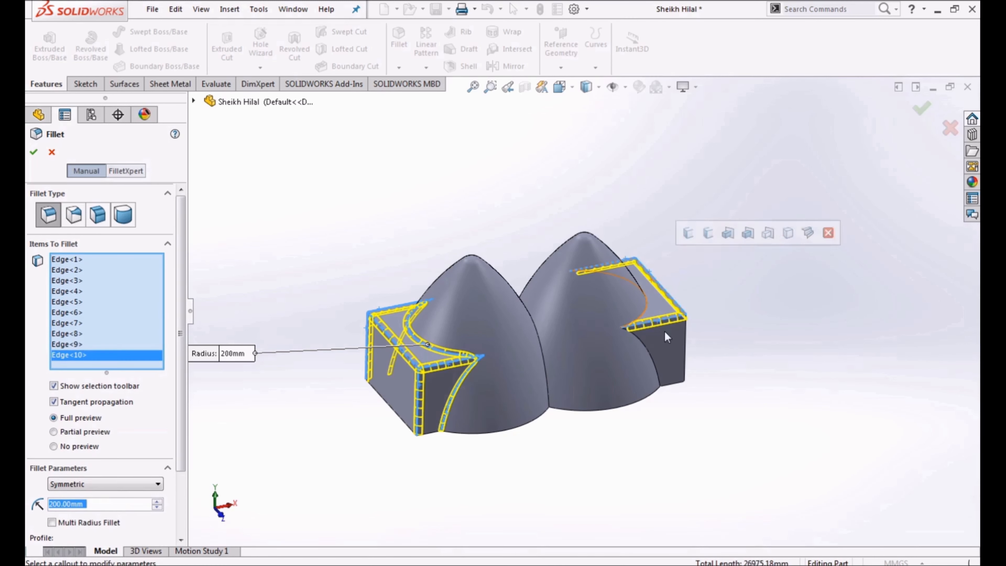
pyautogui.click(687, 354)
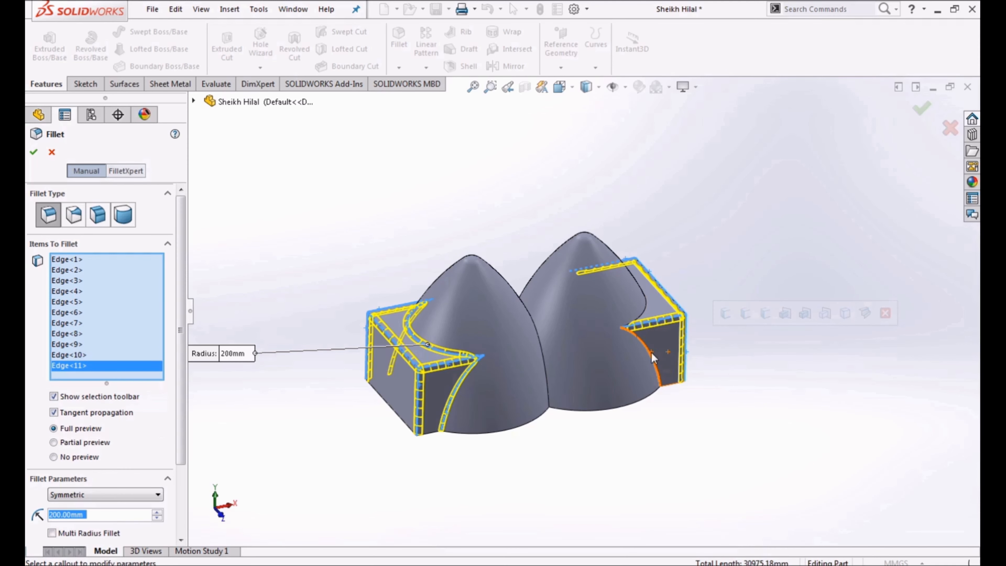
pyautogui.click(652, 358)
pyautogui.moveTo(690, 416); pyautogui.dragTo(508, 521, button='middle')
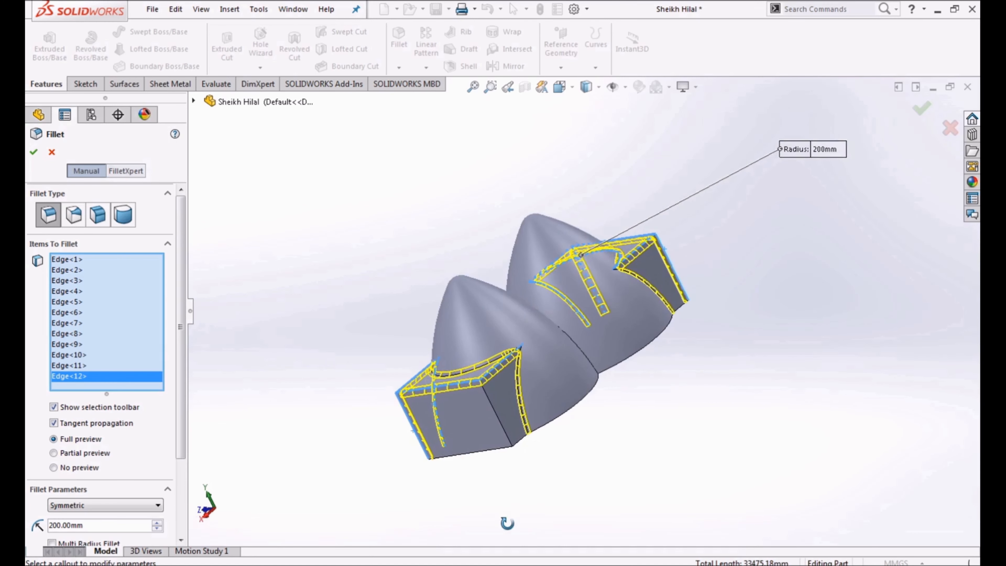
pyautogui.click(499, 428)
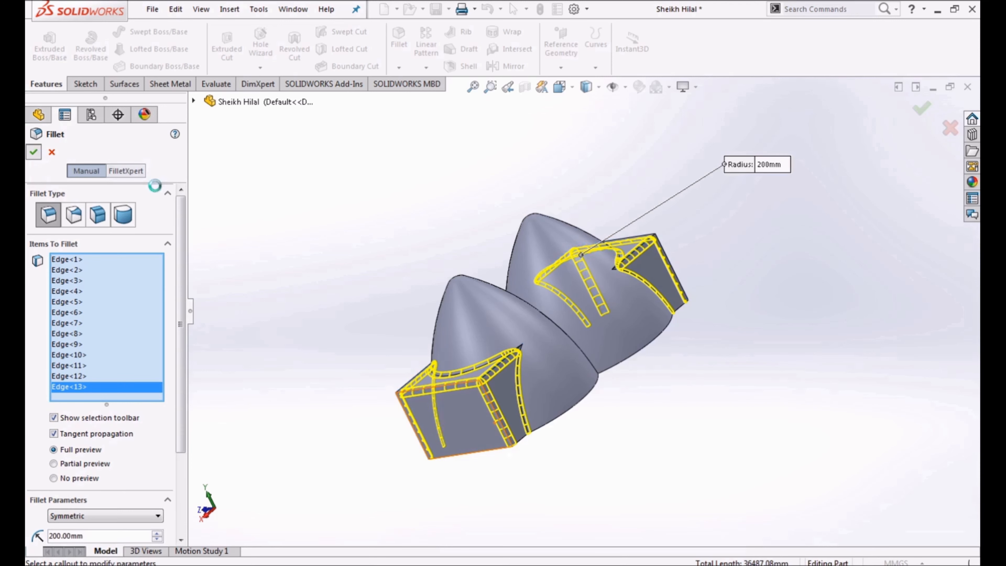
pyautogui.click(34, 151)
pyautogui.moveTo(303, 342); pyautogui.dragTo(487, 278, button='middle')
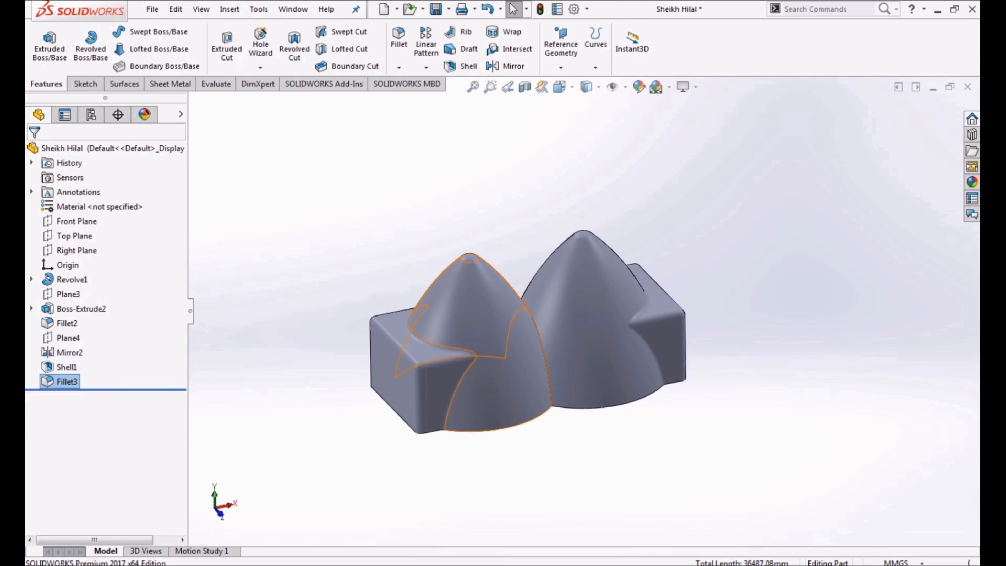
pyautogui.hotkey('ctrl', 's')
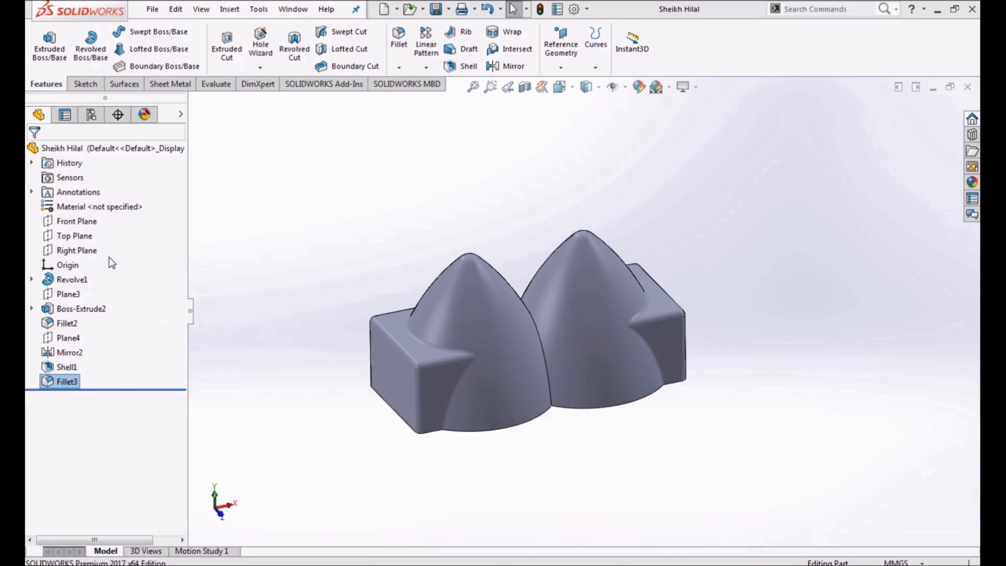
# Sketch a corner rectangle about 1168 mm wide and 214 mm high on the Front Plane, across the right dome's upper outer slope.
pyautogui.click(70, 221)
pyautogui.click(79, 204)
pyautogui.moveTo(501, 377)
pyautogui.mouseDown(button='middle')
pyautogui.moveTo(503, 262)
pyautogui.moveTo(511, 337)
pyautogui.mouseUp(button='middle')
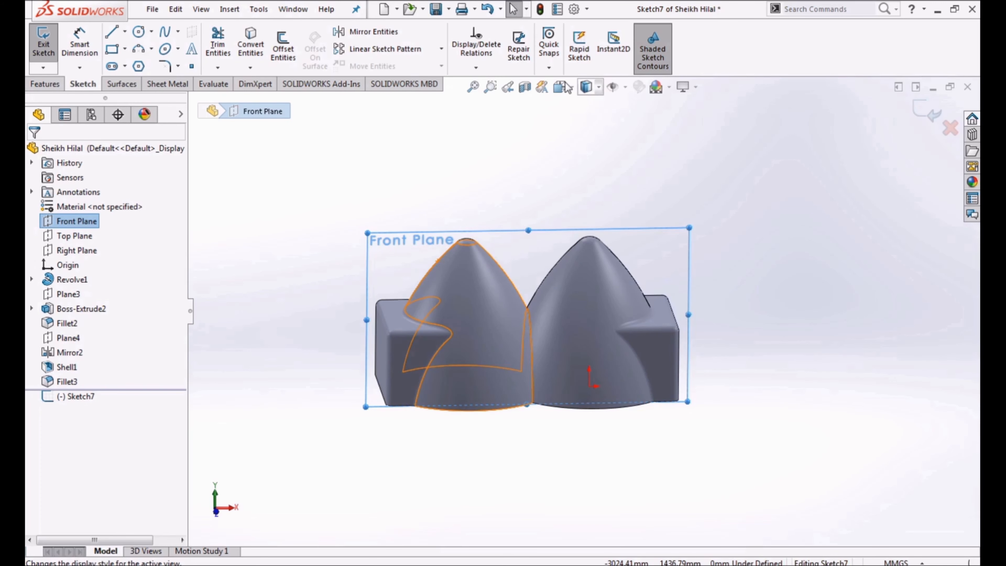
pyautogui.click(566, 86)
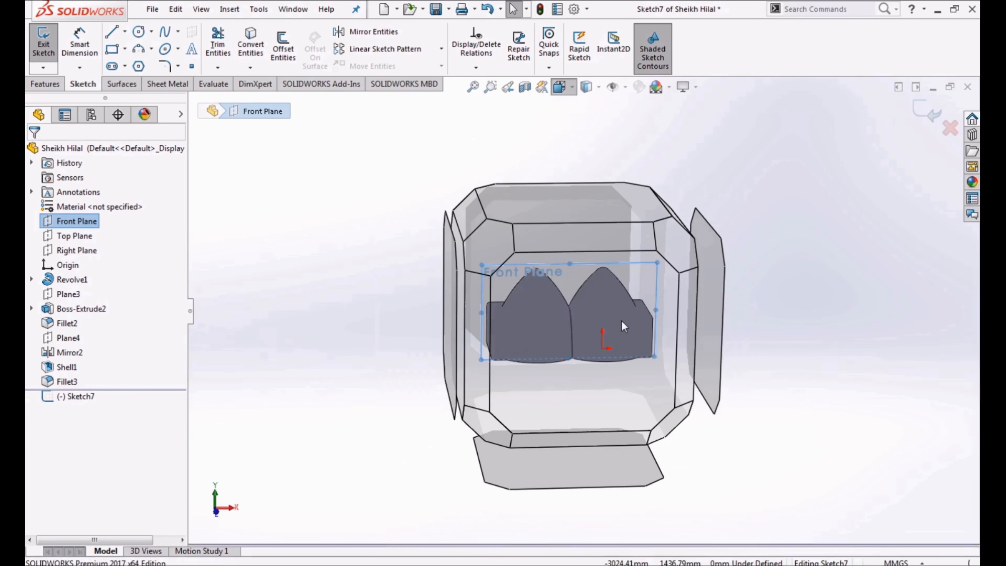
pyautogui.click(624, 327)
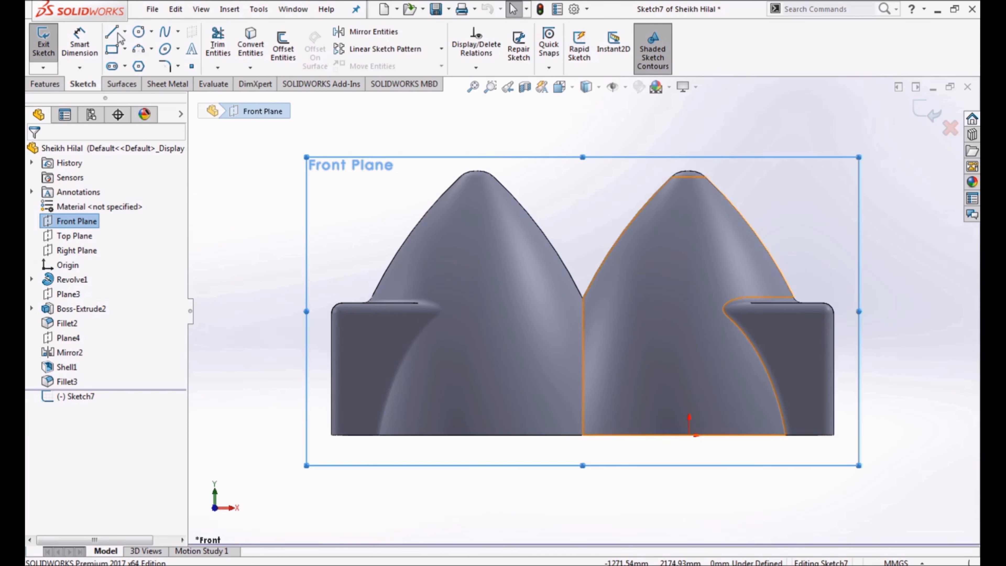
pyautogui.click(111, 50)
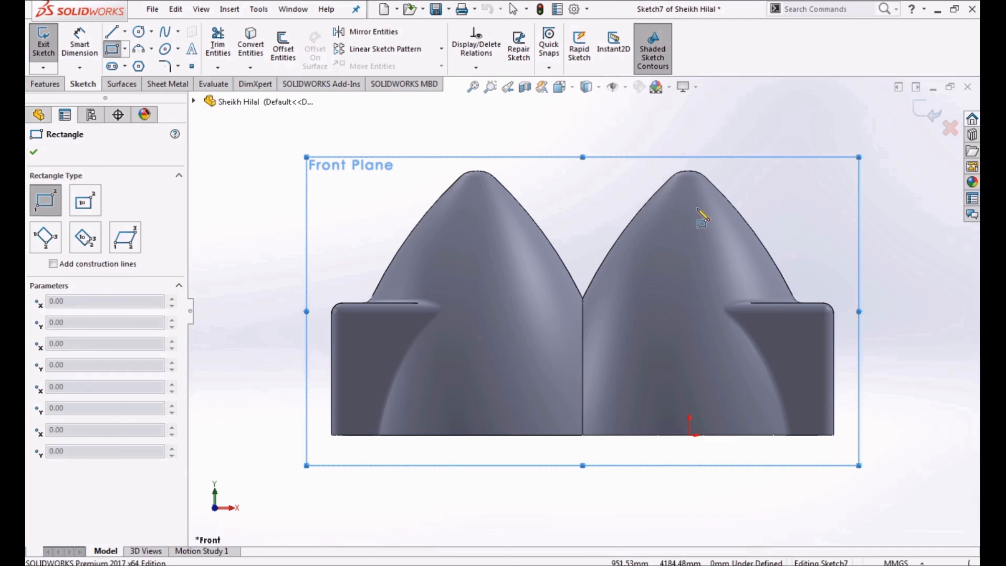
pyautogui.click(784, 218)
pyautogui.press('Escape')
# Dimension the rectangle's left edge at 920 mm horizontally from the origin.
pyautogui.click(81, 44)
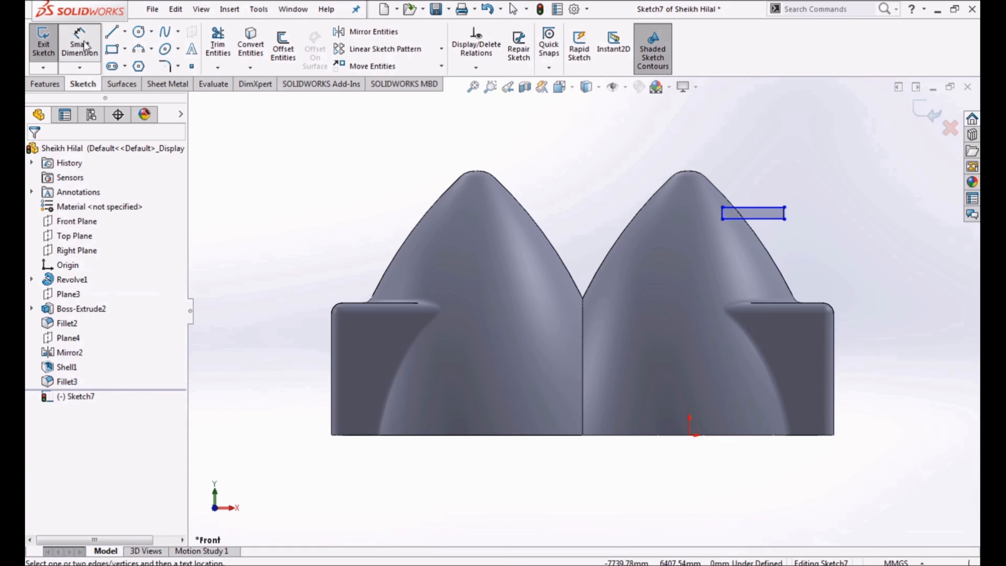
pyautogui.click(723, 213)
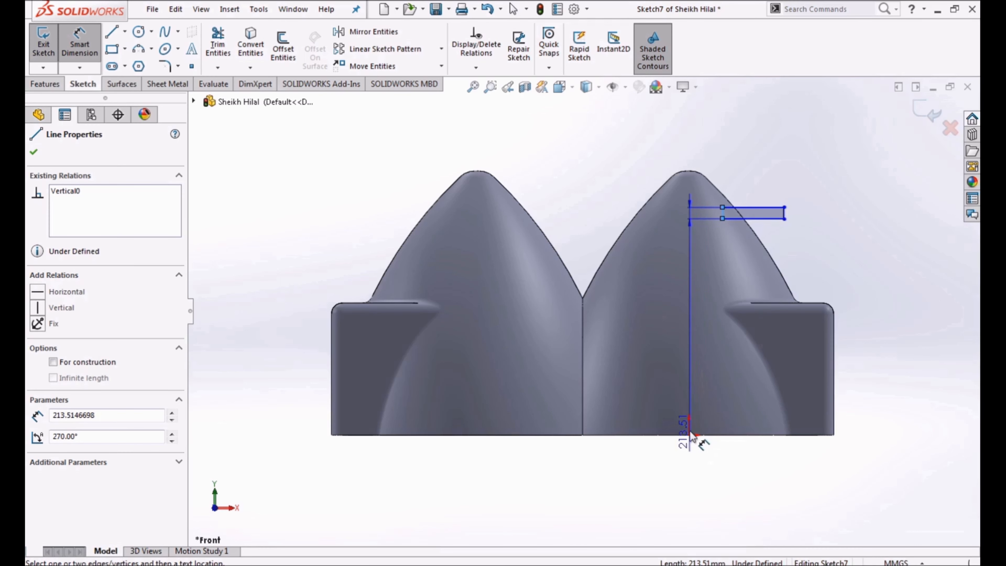
pyautogui.click(689, 434)
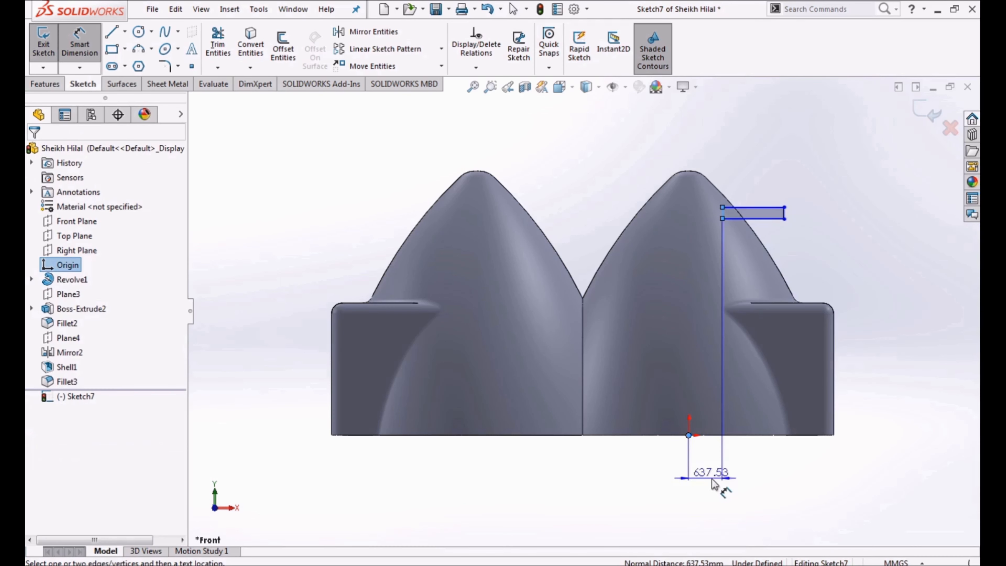
pyautogui.click(714, 491)
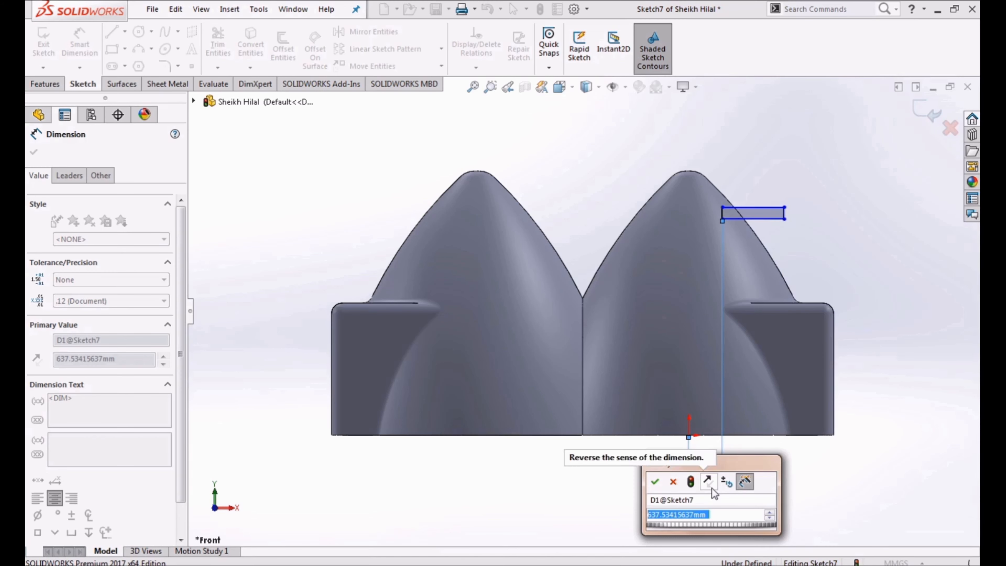
pyautogui.write('920')
pyautogui.press('Return')
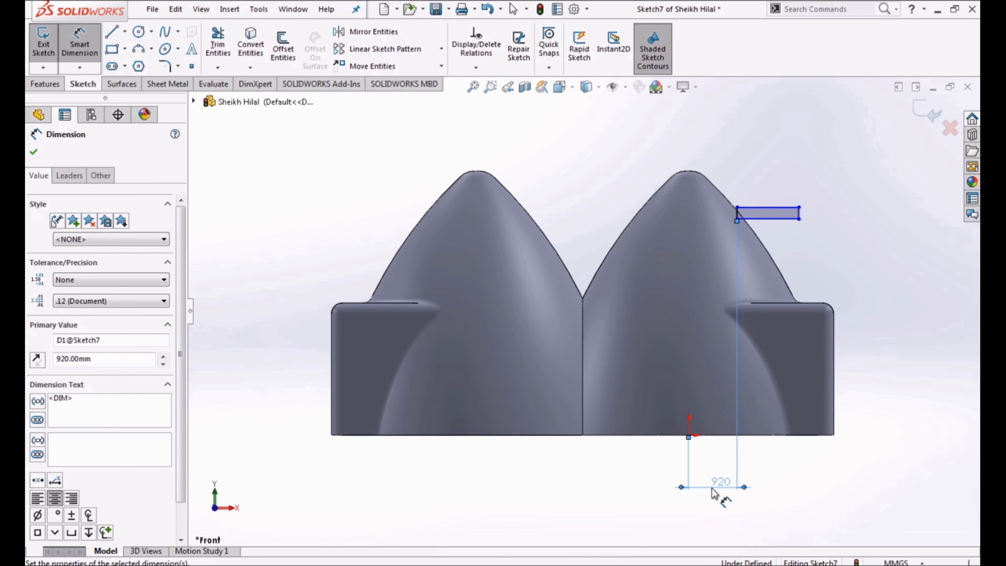
# Dimension the rectangle's lower horizontal edge at 4500 mm vertically from the origin.
pyautogui.click(791, 219)
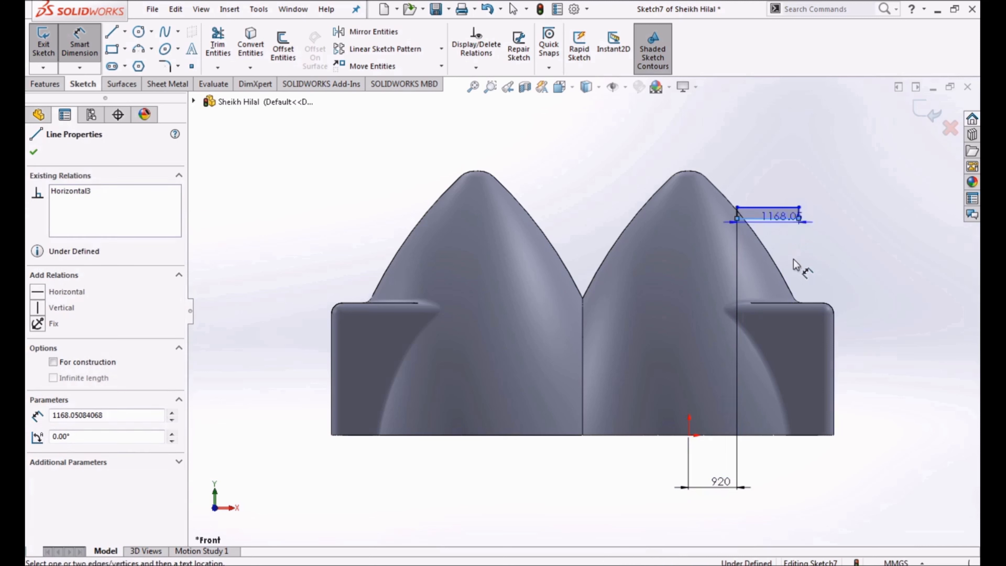
pyautogui.click(689, 435)
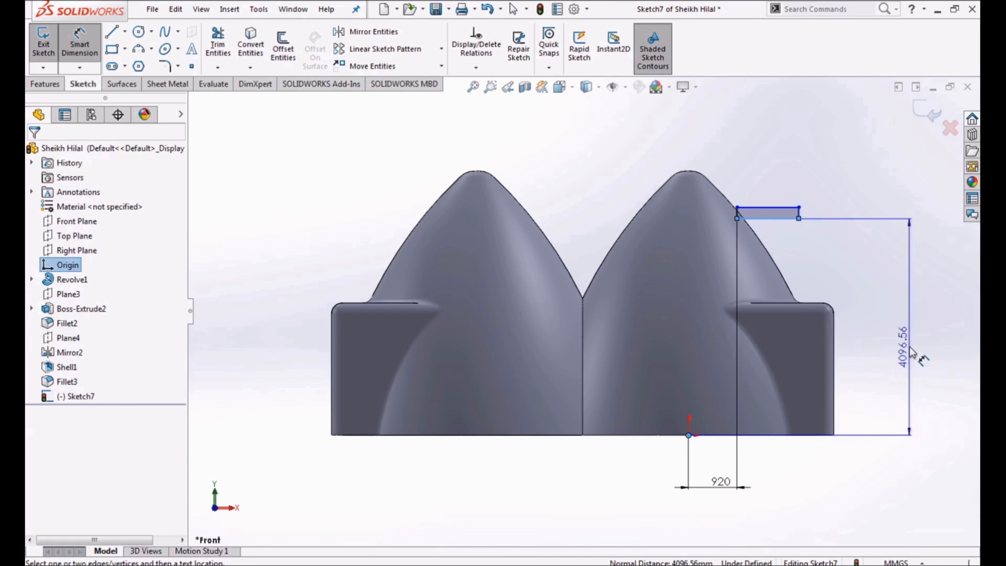
pyautogui.click(911, 352)
pyautogui.write('45')
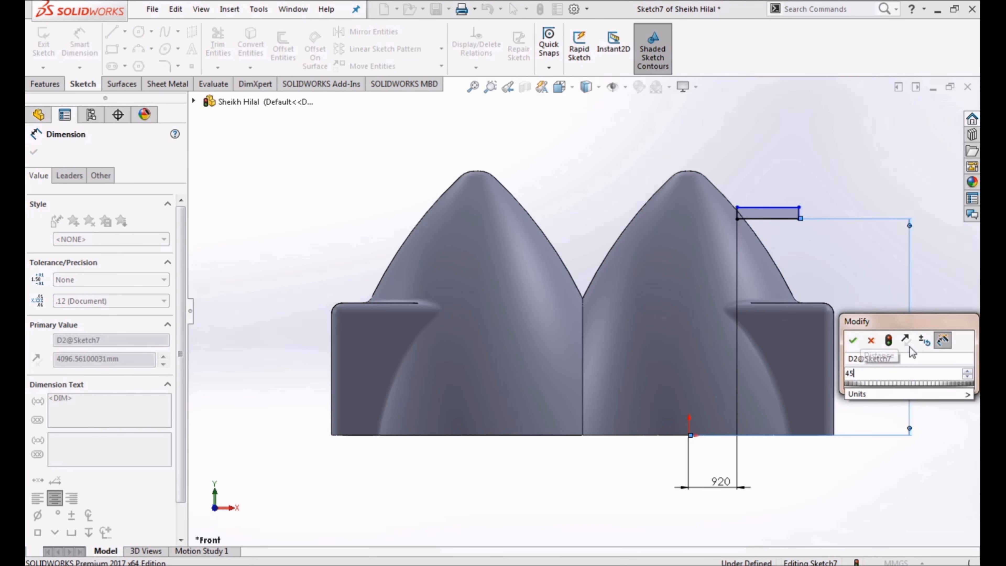
pyautogui.write('00')
pyautogui.press('Return')
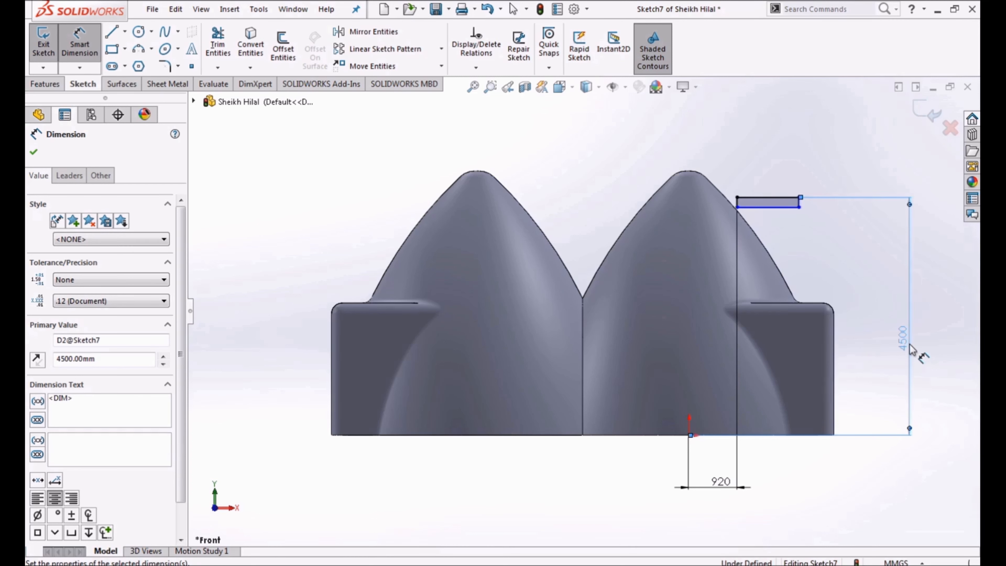
# Set the rectangle's height to 50 mm with a dimension on its right edge and finish dimensioning.
pyautogui.click(799, 203)
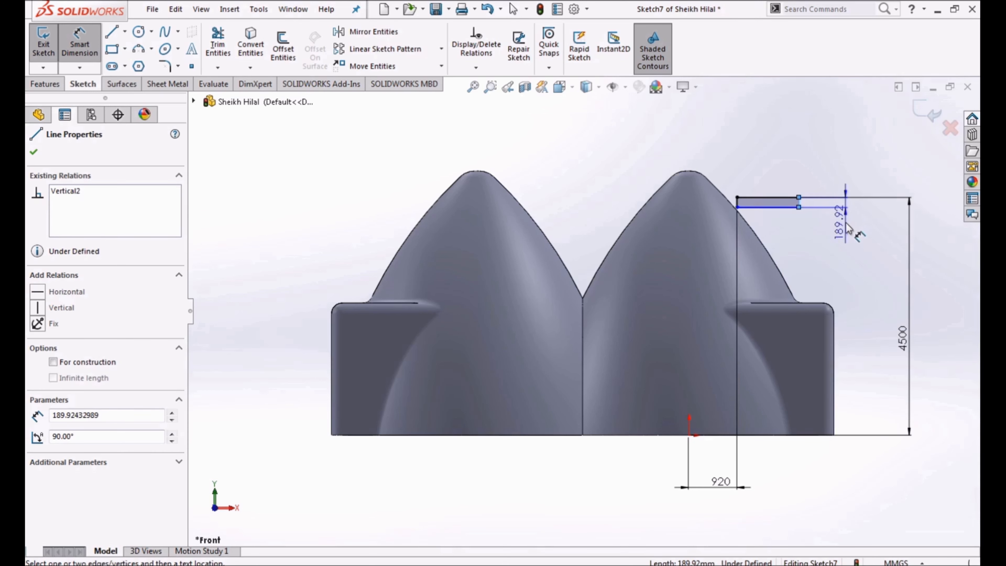
pyautogui.click(852, 242)
pyautogui.write('50')
pyautogui.press('Return')
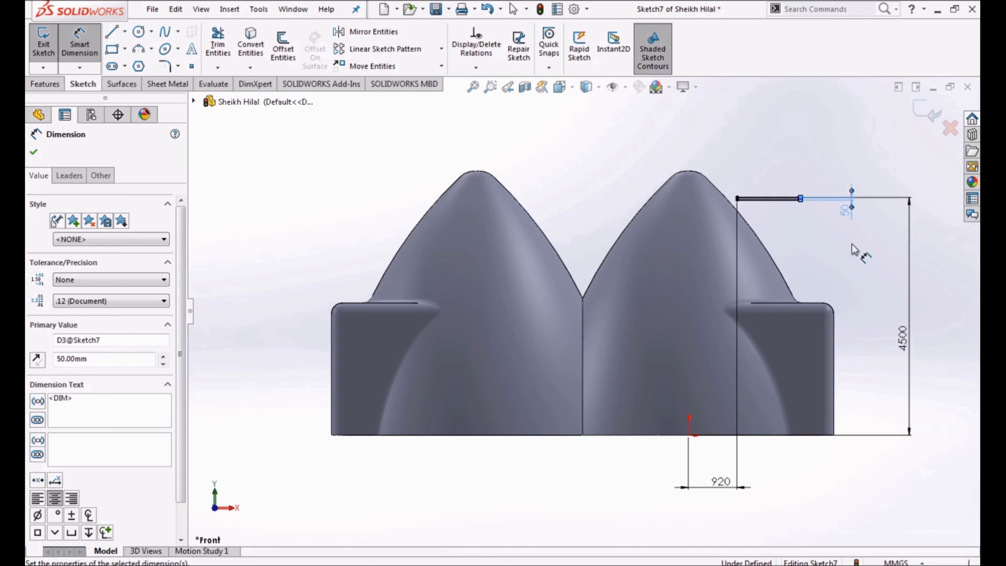
pyautogui.scroll(-6, 777, 195)
pyautogui.press('Escape')
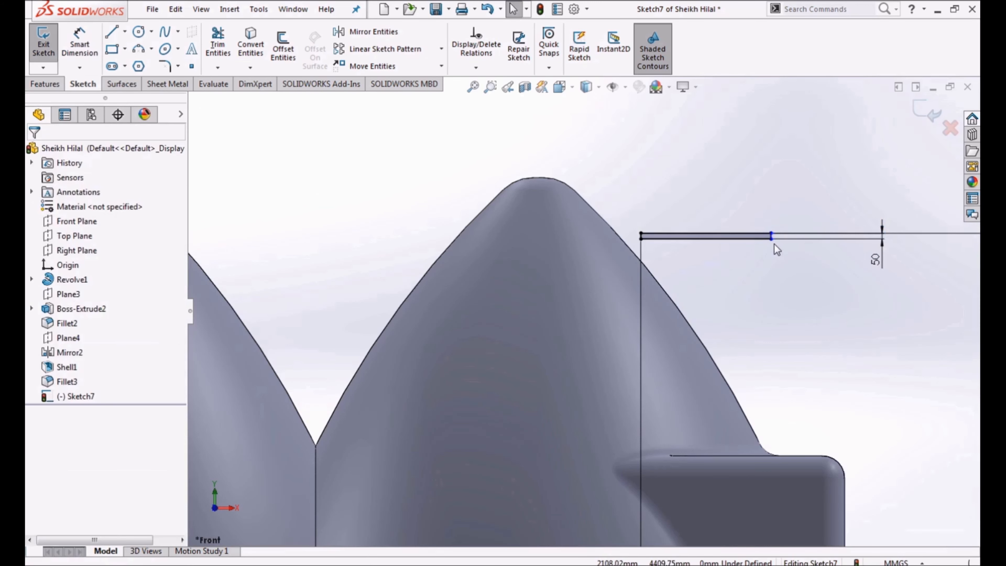
# Flip the thin rectangle's free end inward over the right dome and set its width to 400 mm.
pyautogui.moveTo(771, 239); pyautogui.dragTo(590, 239)
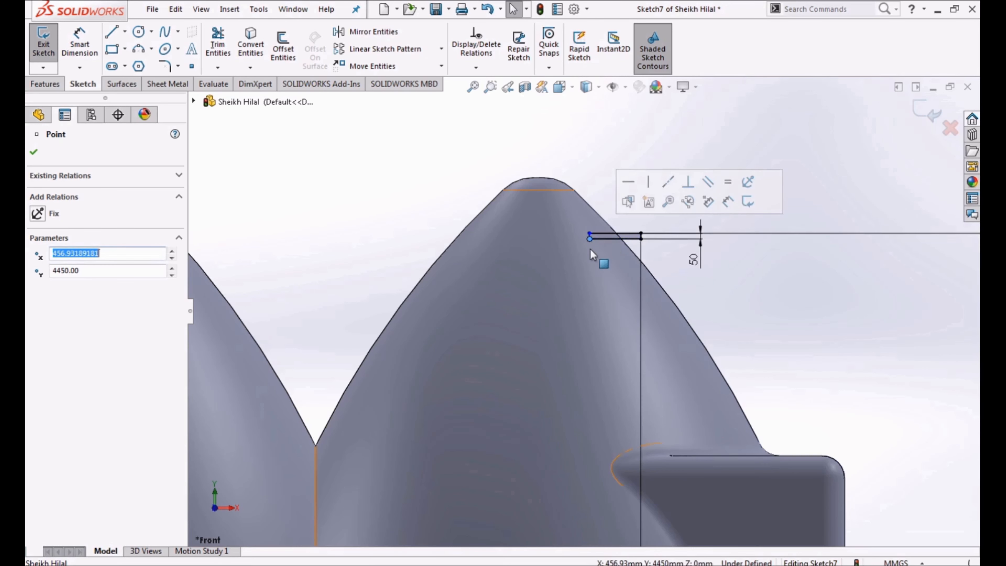
pyautogui.click(80, 42)
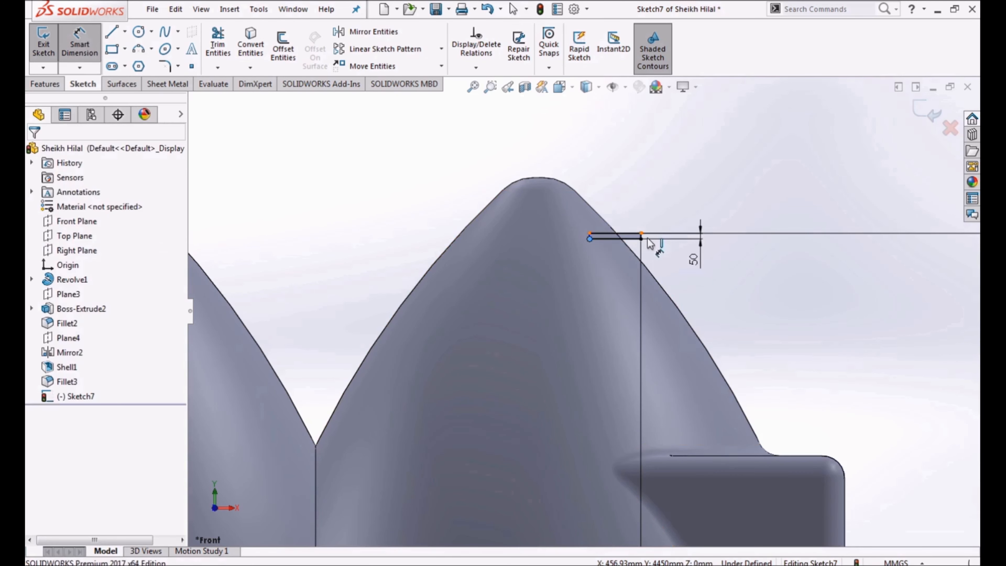
pyautogui.click(628, 237)
pyautogui.press('Escape')
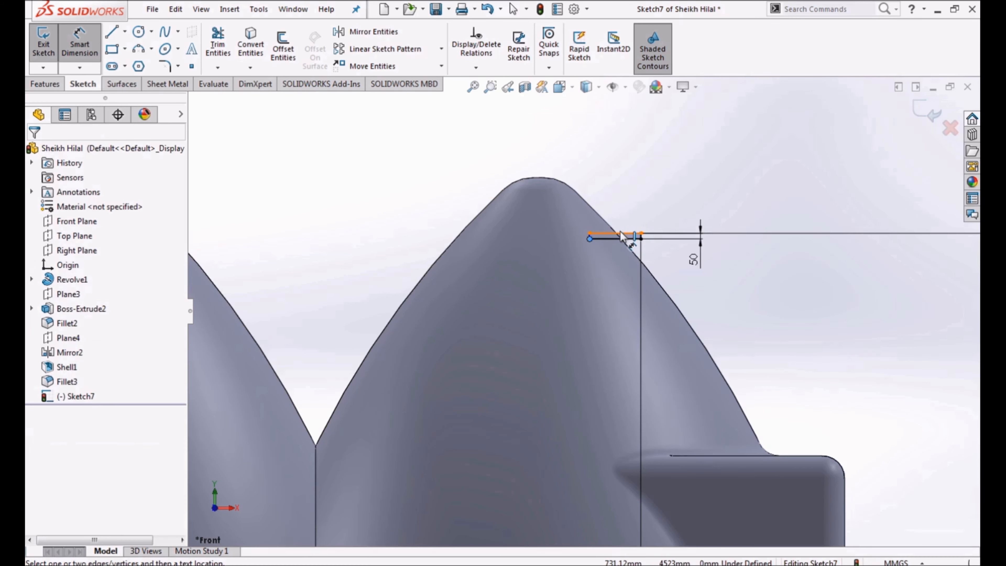
pyautogui.click(634, 238)
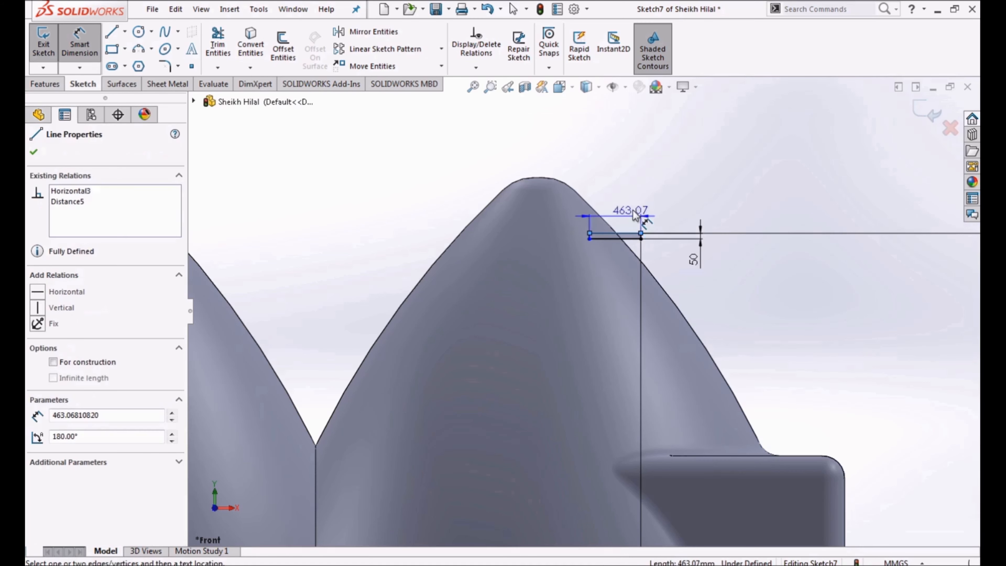
pyautogui.click(633, 215)
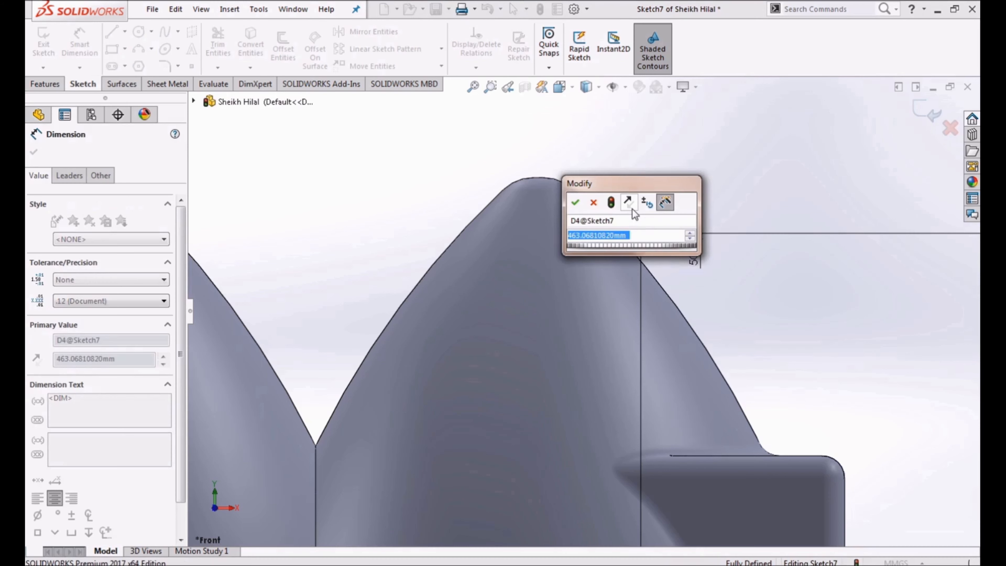
pyautogui.write('400')
pyautogui.press('Return')
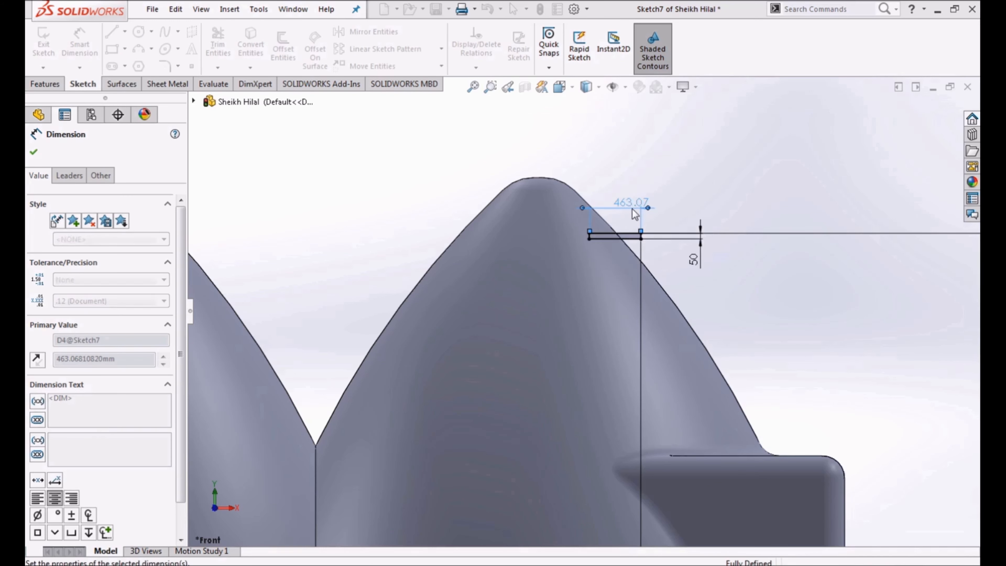
pyautogui.click(805, 358)
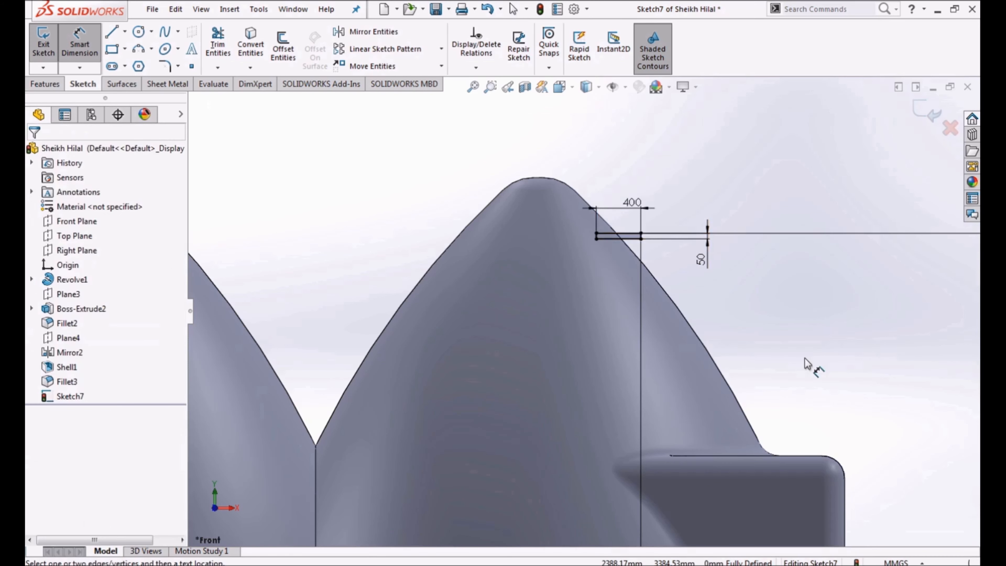
# Exit the sketch and revolve the rectangle 360 degrees about its lower long edge, merging the result with the dome.
pyautogui.scroll(6, 805, 359)
pyautogui.scroll(-2, 668, 348)
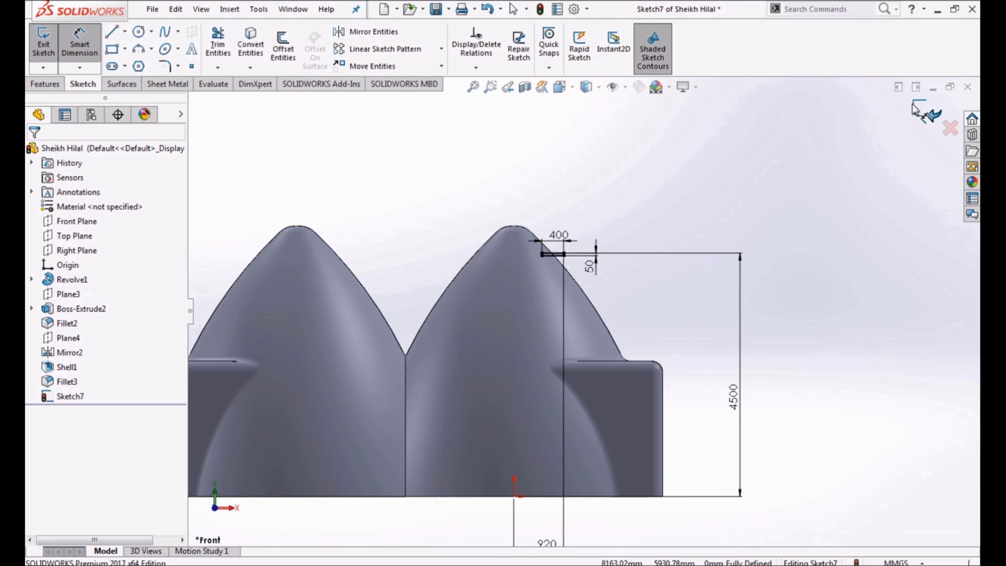
pyautogui.click(913, 108)
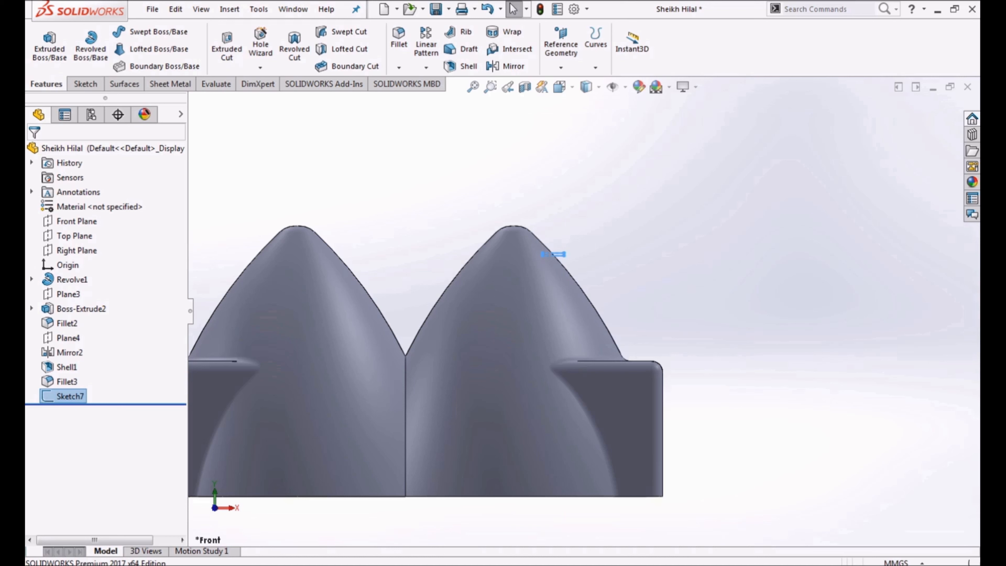
pyautogui.click(86, 51)
pyautogui.scroll(3, 568, 291)
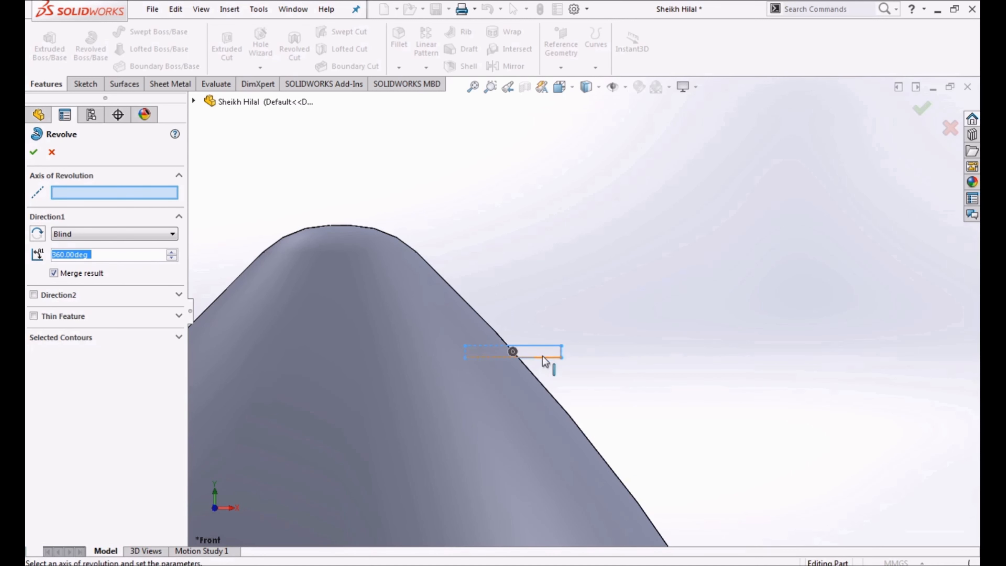
pyautogui.click(545, 358)
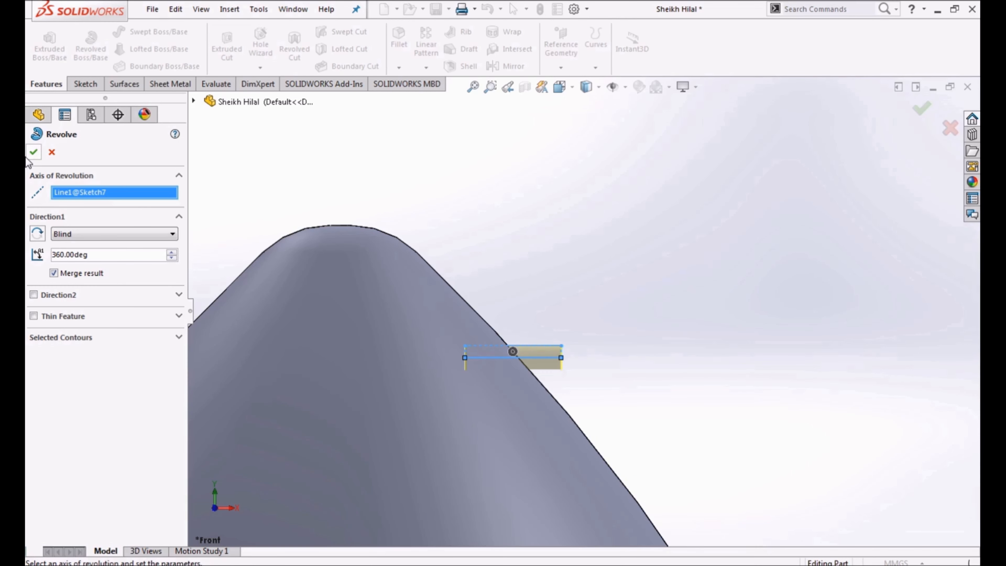
pyautogui.click(33, 152)
# Sketch a corner rectangle about 157 mm high on the Front Plane, outside the right dome and below the small revolved peg.
pyautogui.scroll(-3, 491, 293)
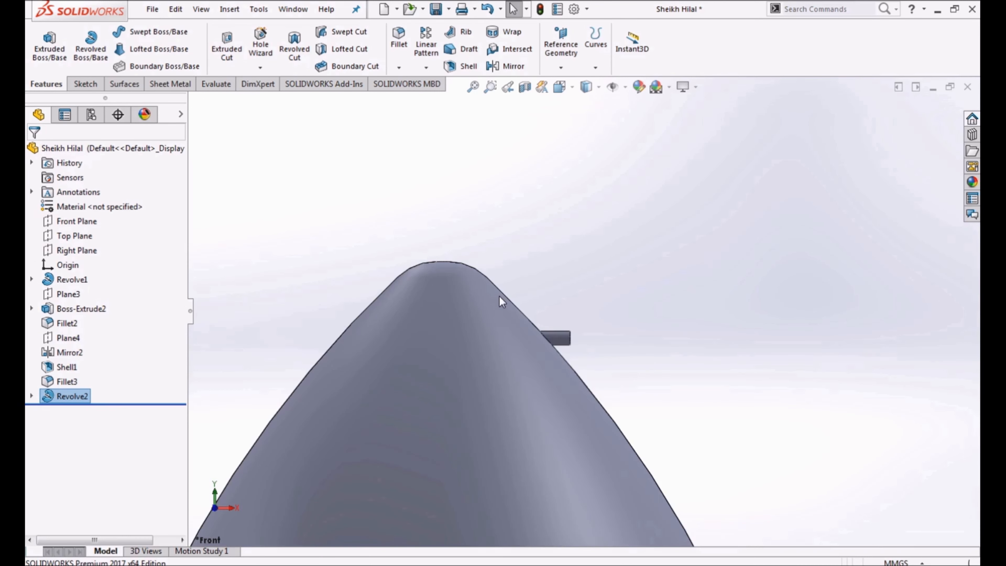
pyautogui.scroll(-2, 546, 326)
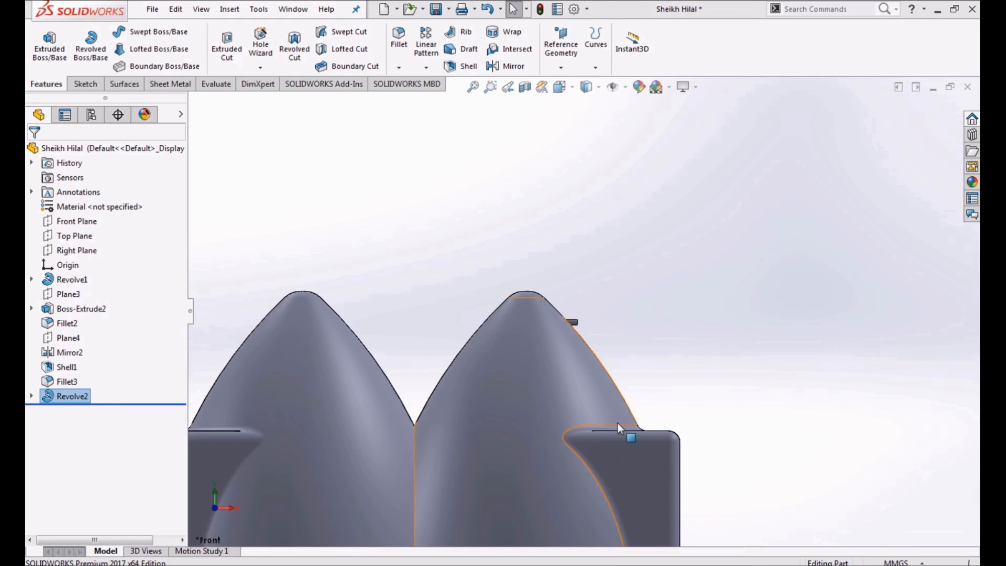
pyautogui.scroll(-4, 689, 396)
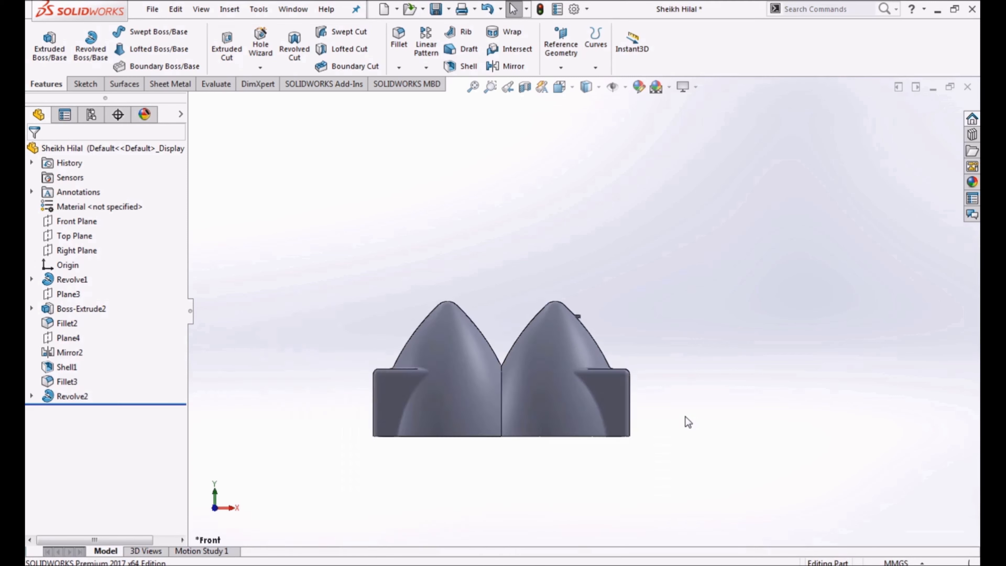
pyautogui.moveTo(675, 392); pyautogui.dragTo(645, 499, button='middle')
pyautogui.scroll(5, 561, 341)
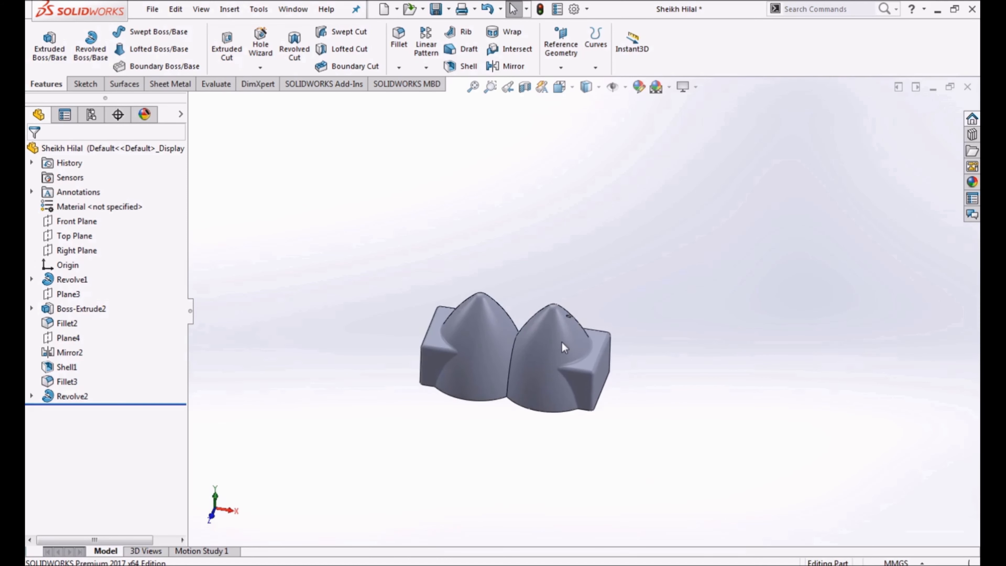
pyautogui.moveTo(560, 332); pyautogui.dragTo(571, 268, button='middle')
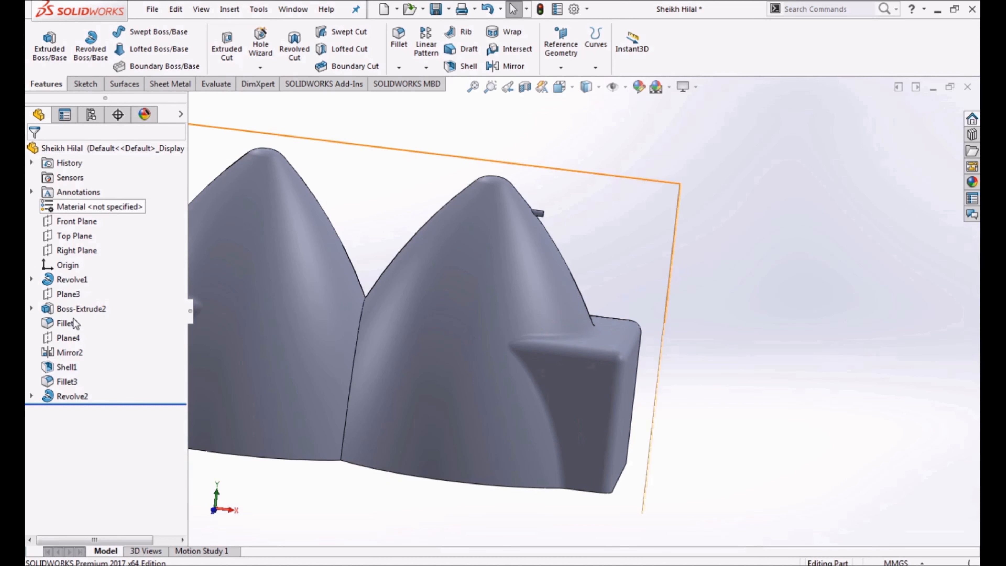
pyautogui.click(71, 223)
pyautogui.click(81, 202)
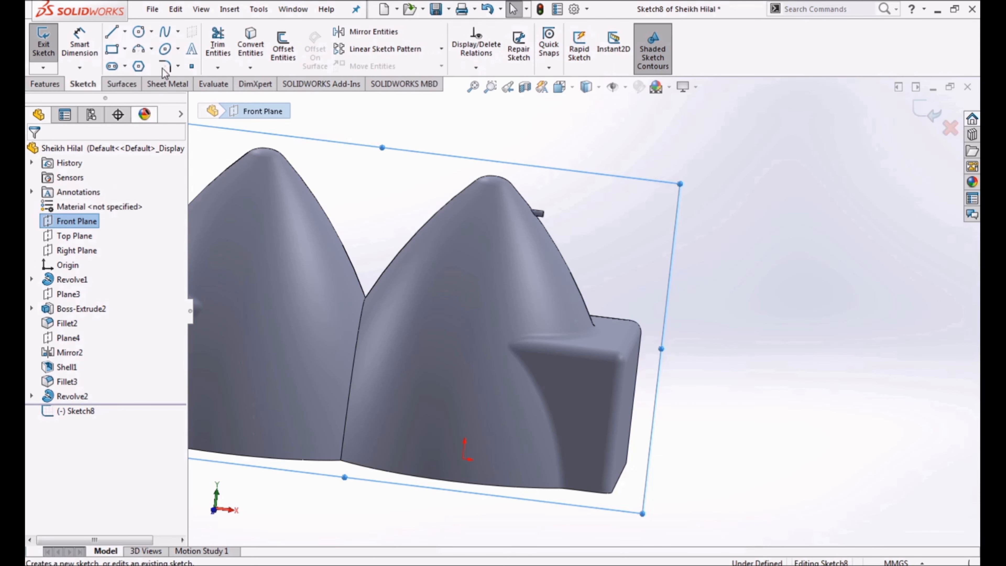
pyautogui.click(112, 50)
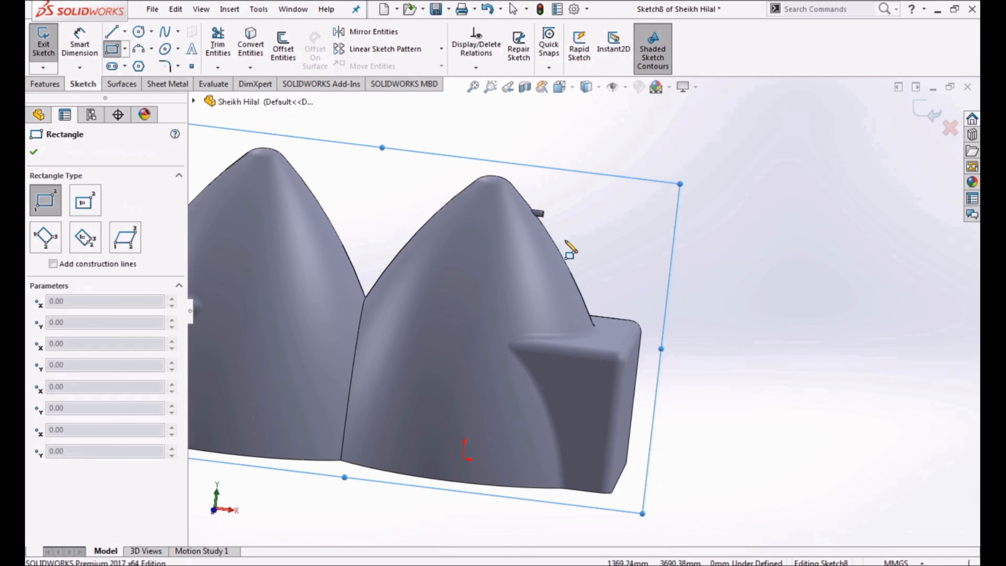
pyautogui.click(606, 246)
pyautogui.press('Escape')
# Set the new rectangle's height to 50 mm with a dimension on its right edge.
pyautogui.click(79, 34)
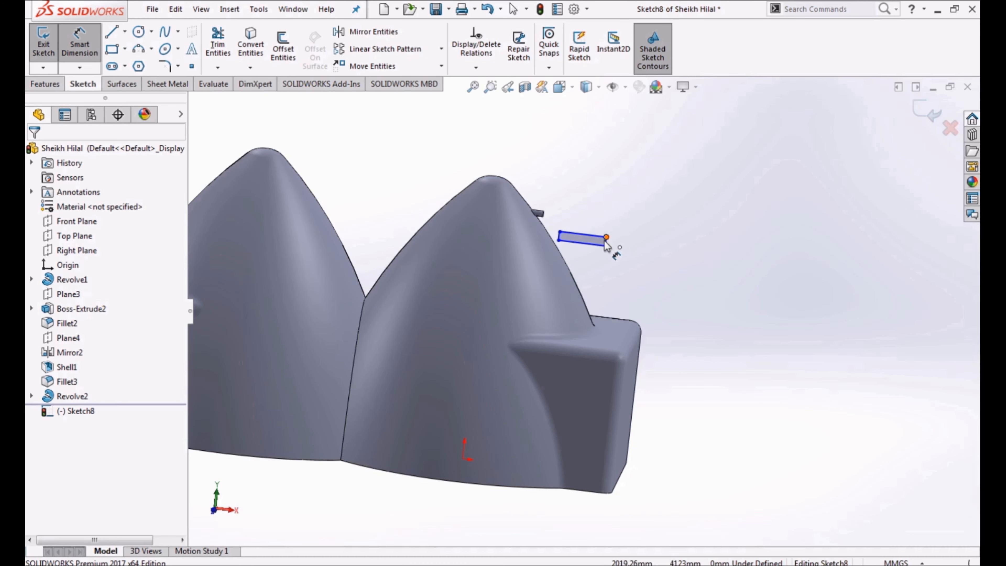
pyautogui.scroll(-3, 614, 248)
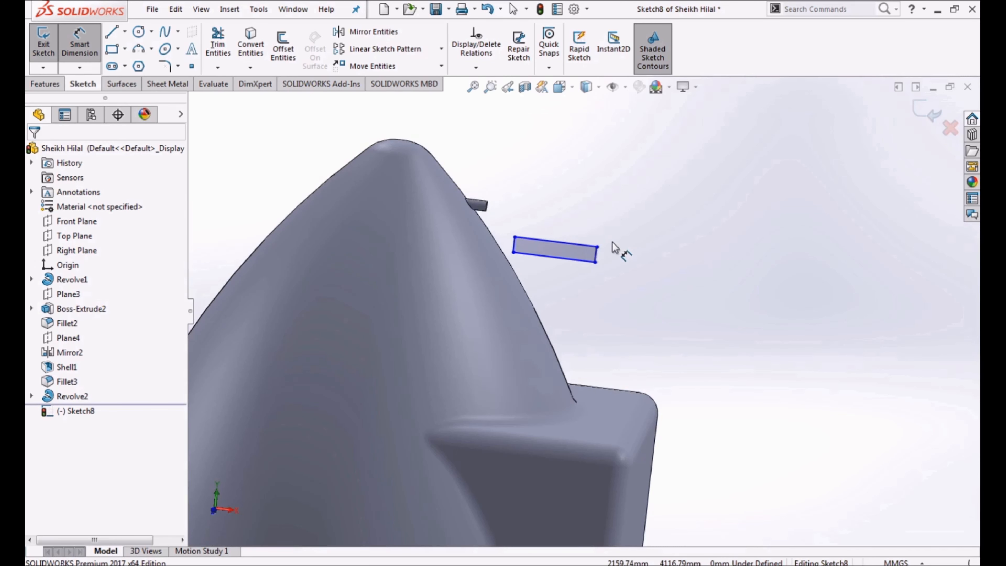
pyautogui.click(597, 257)
pyautogui.click(678, 276)
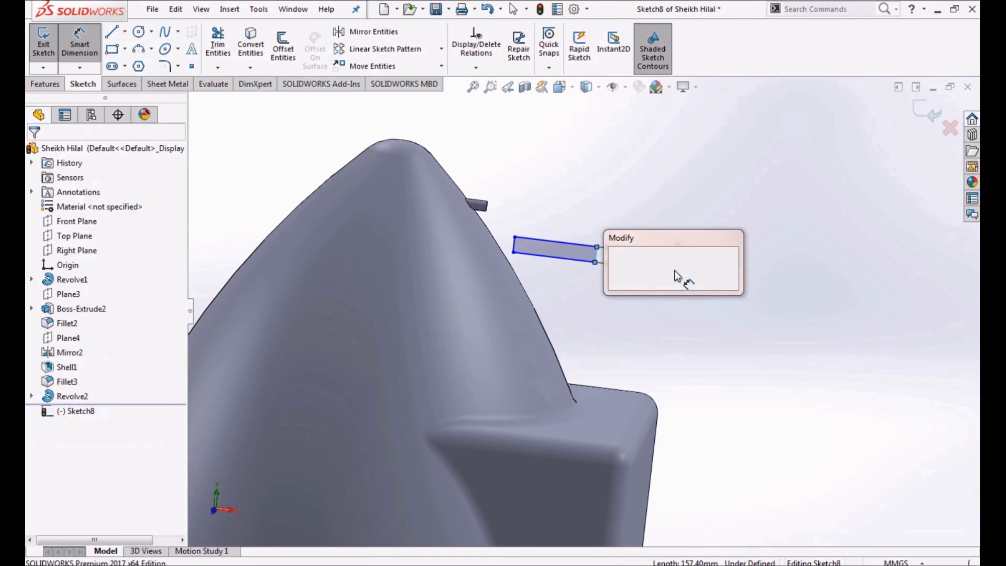
pyautogui.write('50')
pyautogui.press('Return')
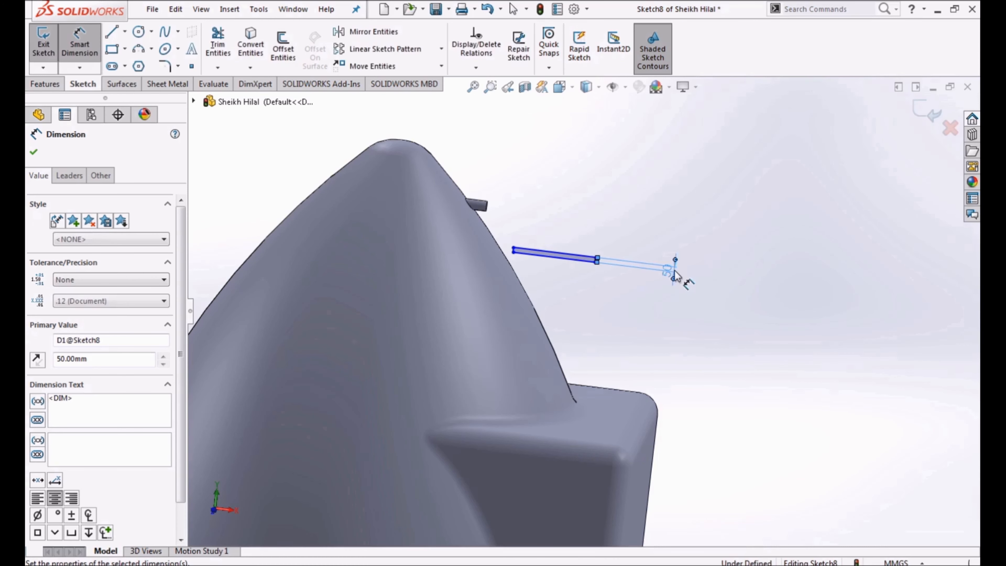
# Dimension the rectangle's dome-side corner at 1400 mm horizontally from the origin and flip its free end about 1004 mm into the dome.
pyautogui.scroll(5, 708, 370)
pyautogui.scroll(-3, 549, 347)
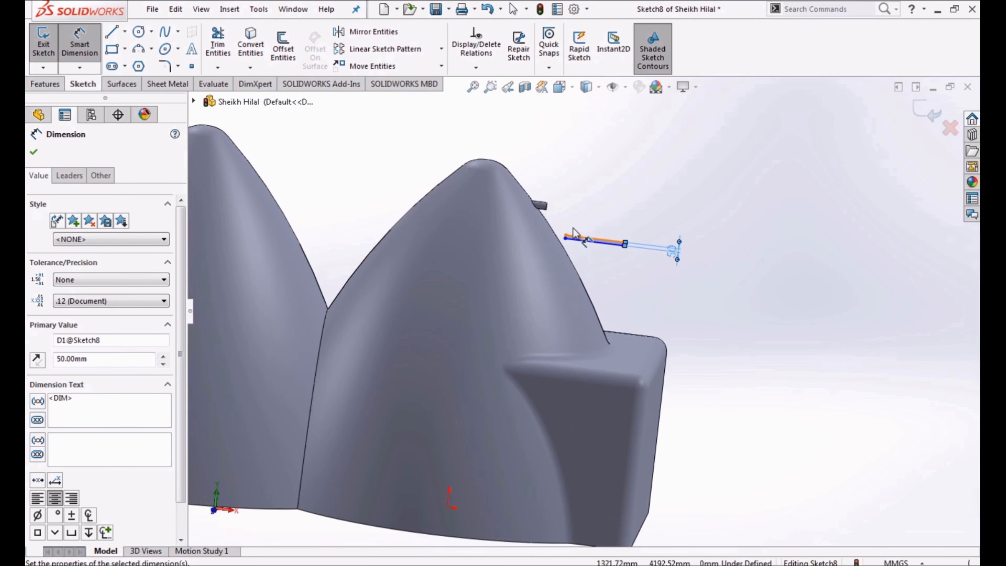
pyautogui.click(565, 239)
pyautogui.scroll(2, 444, 501)
pyautogui.click(444, 501)
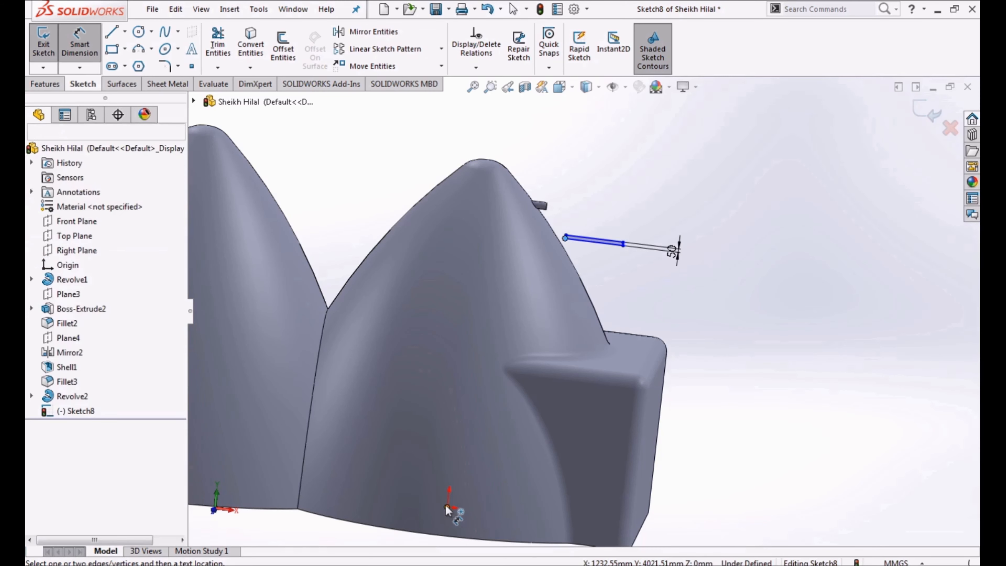
pyautogui.scroll(1, 468, 486)
pyautogui.press('Escape')
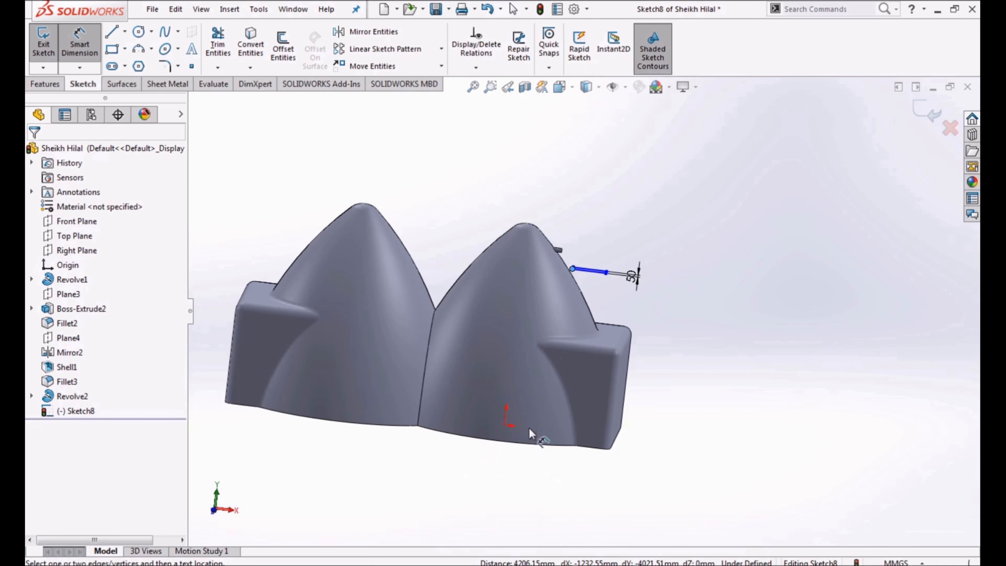
pyautogui.click(571, 90)
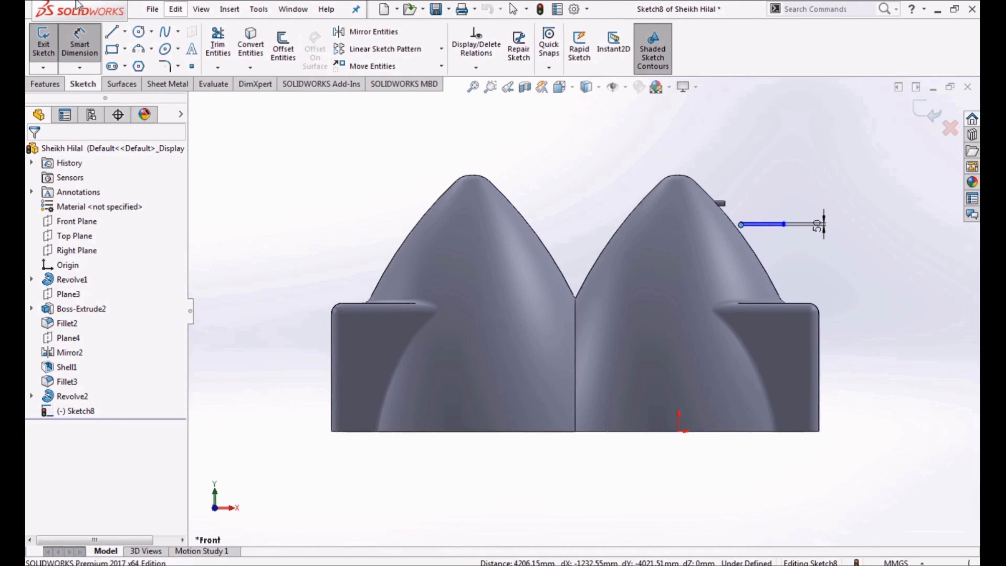
pyautogui.click(88, 43)
pyautogui.click(678, 432)
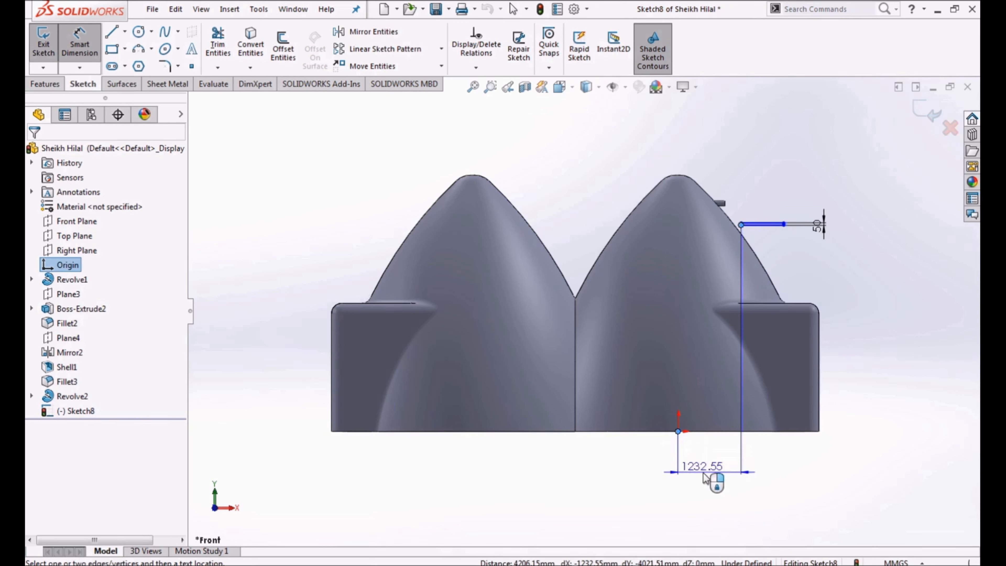
pyautogui.click(707, 475)
pyautogui.write('1400')
pyautogui.press('Return')
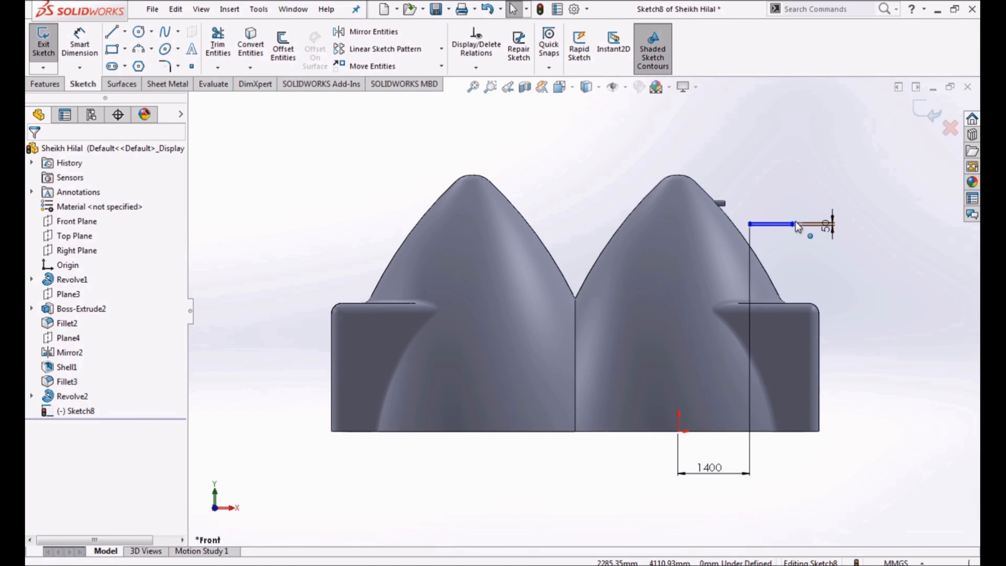
pyautogui.moveTo(794, 225); pyautogui.dragTo(700, 234)
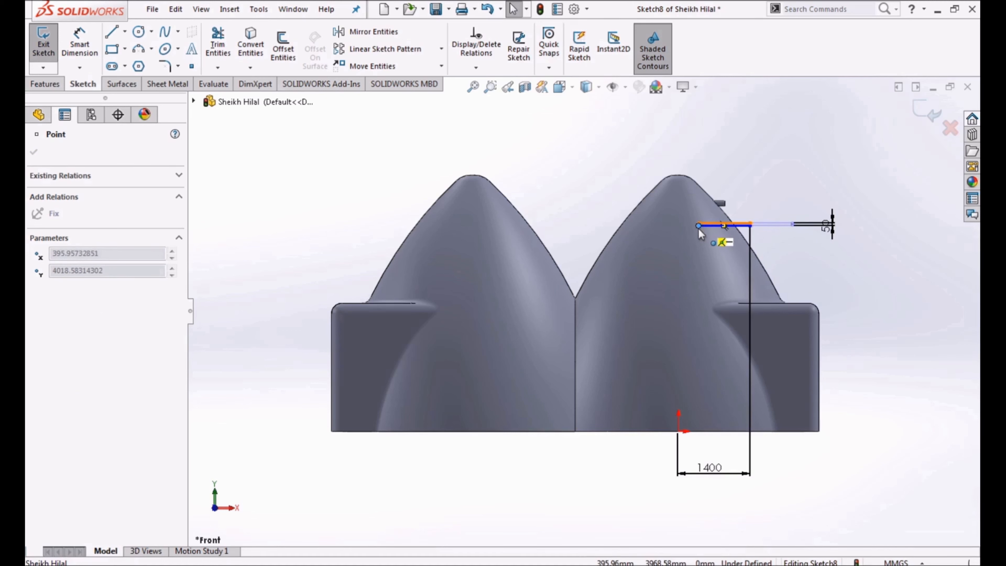
pyautogui.press('Return')
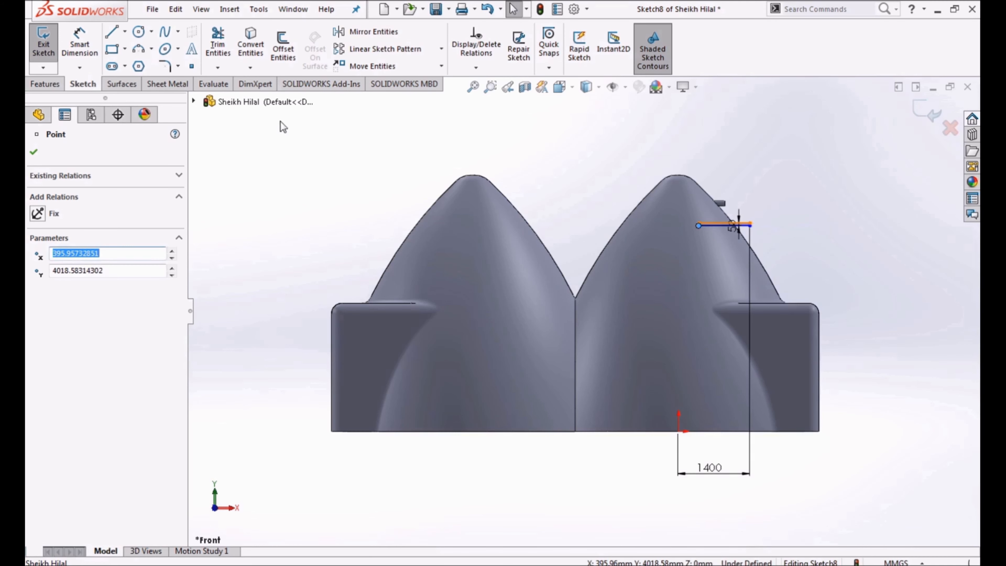
pyautogui.click(80, 41)
pyautogui.scroll(-3, 739, 232)
pyautogui.click(727, 246)
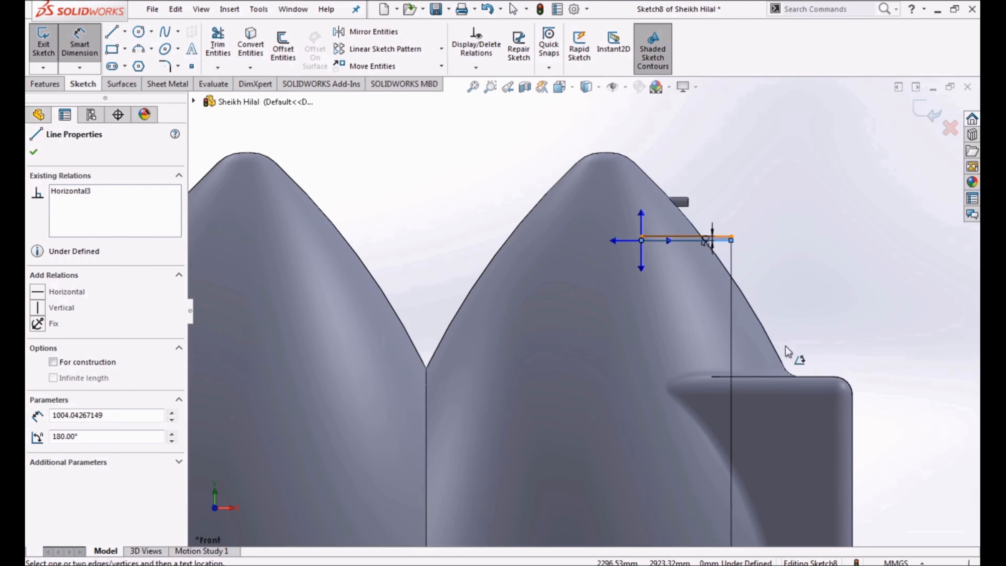
pyautogui.scroll(5, 777, 354)
pyautogui.press('Escape')
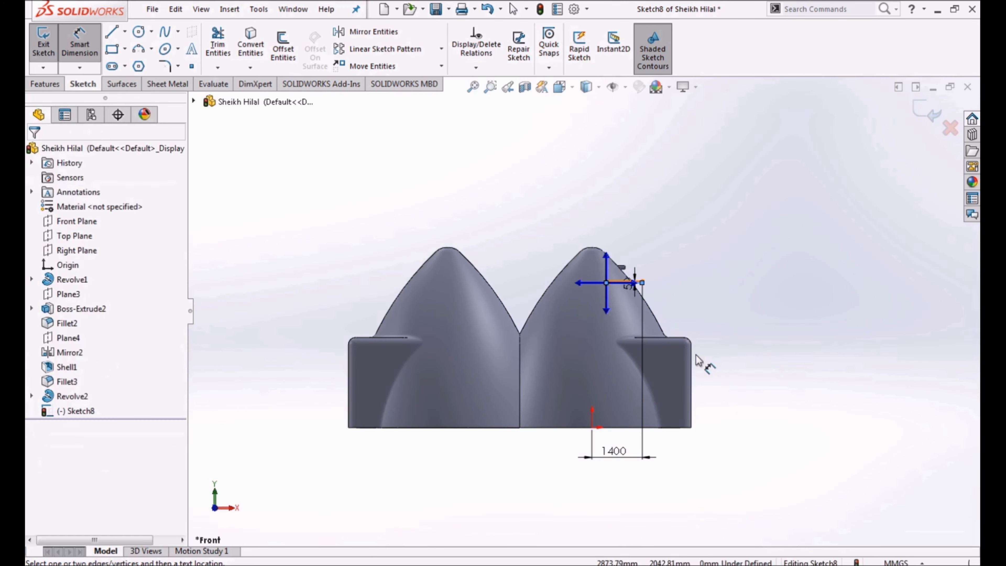
pyautogui.press('Escape')
# Dimension the rectangle's lower edge 3700 mm vertically above the origin.
pyautogui.press('d')
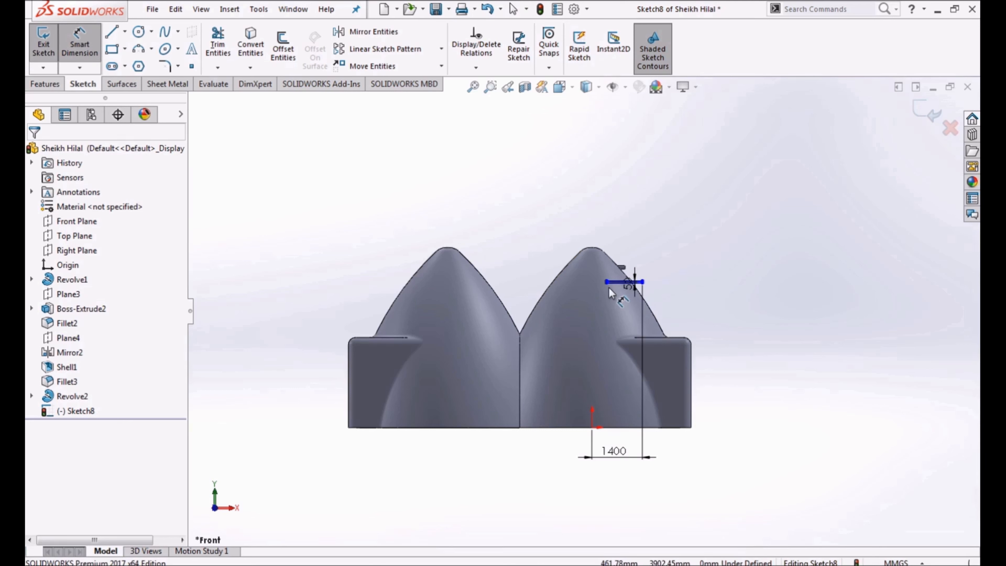
pyautogui.click(614, 285)
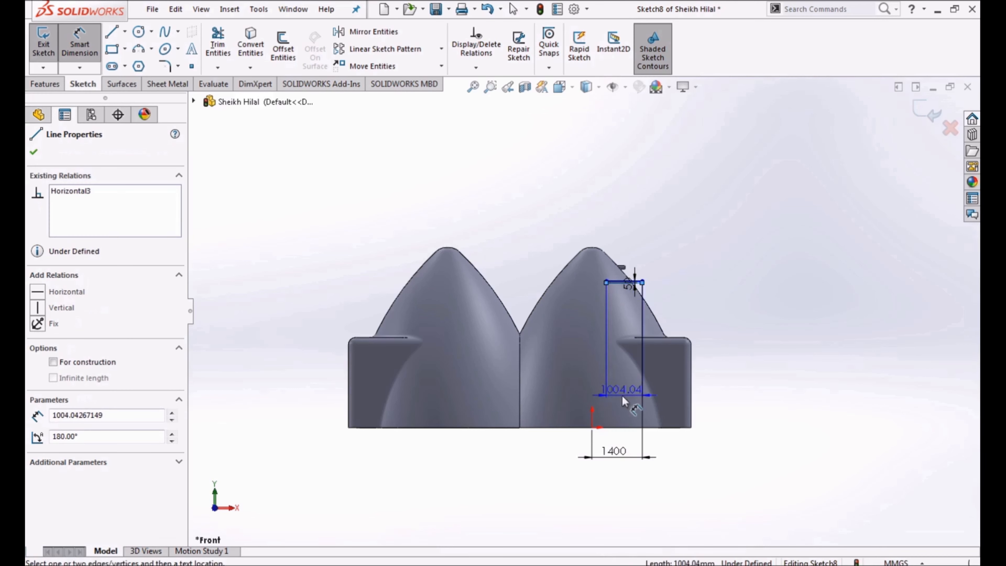
pyautogui.click(592, 427)
pyautogui.click(737, 375)
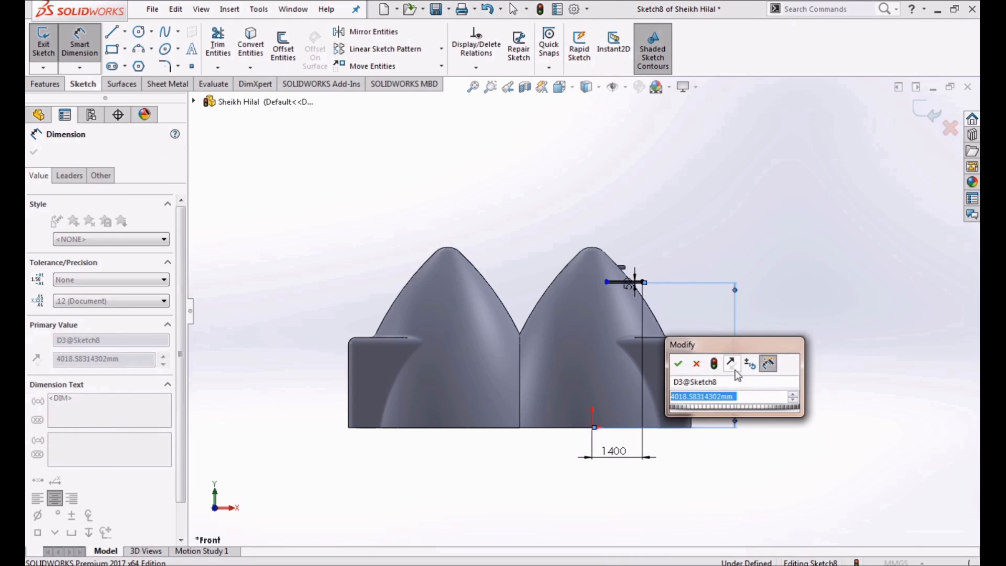
pyautogui.write('32')
pyautogui.write('70')
pyautogui.press('BackSpace')
pyautogui.press('BackSpace')
pyautogui.press('BackSpace')
pyautogui.write('700')
pyautogui.press('Return')
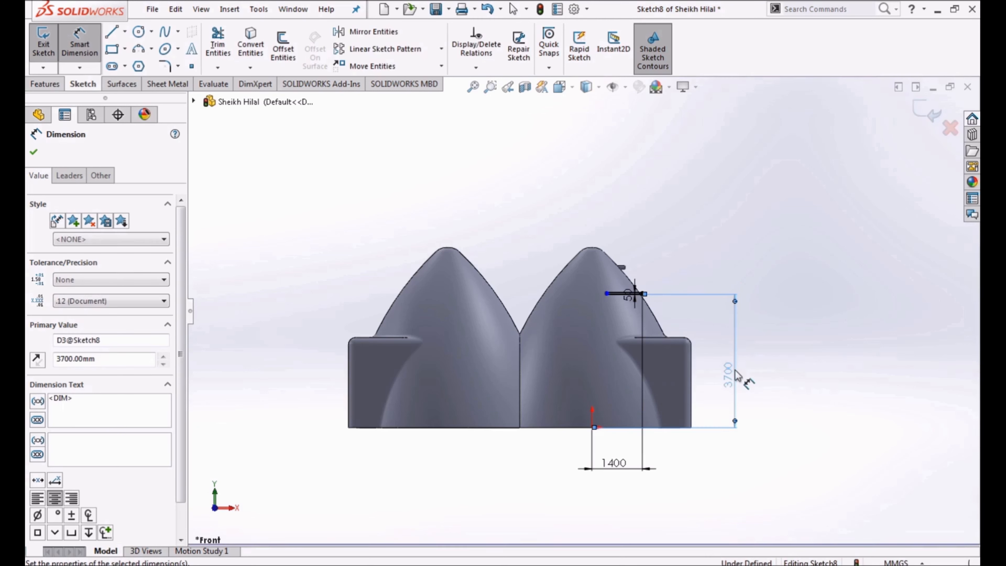
# Set the thin rectangle's length to 400 mm with a dimension on its long edge.
pyautogui.scroll(-2, 673, 323)
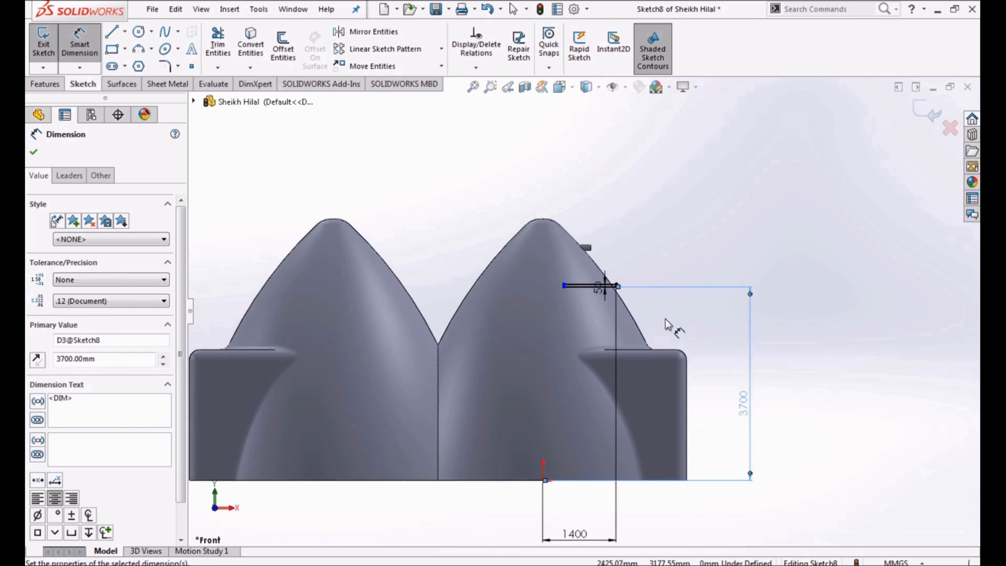
pyautogui.click(579, 289)
pyautogui.click(630, 224)
pyautogui.write('400')
pyautogui.press('Return')
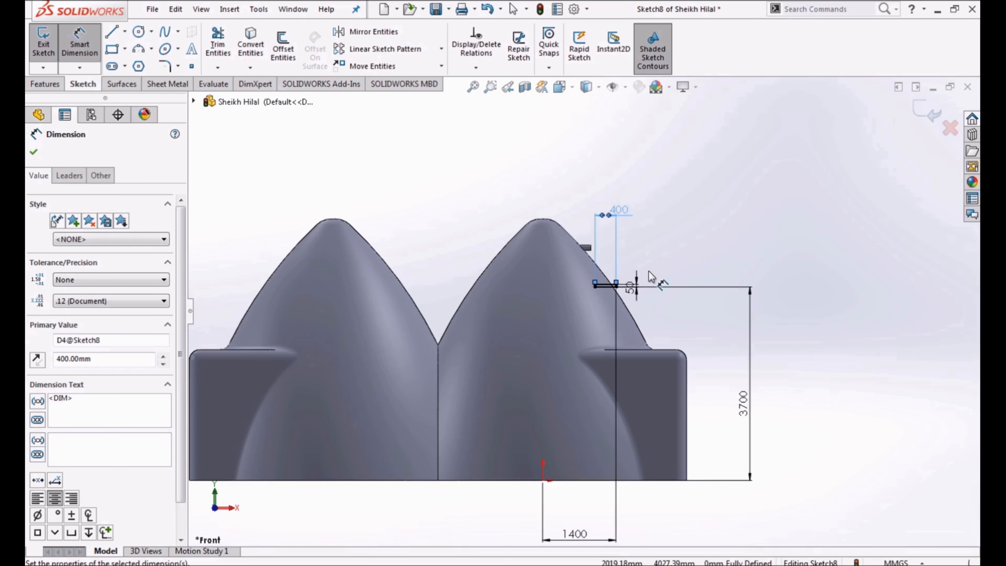
# Set the horizontal distance from the origin to the rectangle's outer end to 1450 mm.
pyautogui.scroll(6, 642, 282)
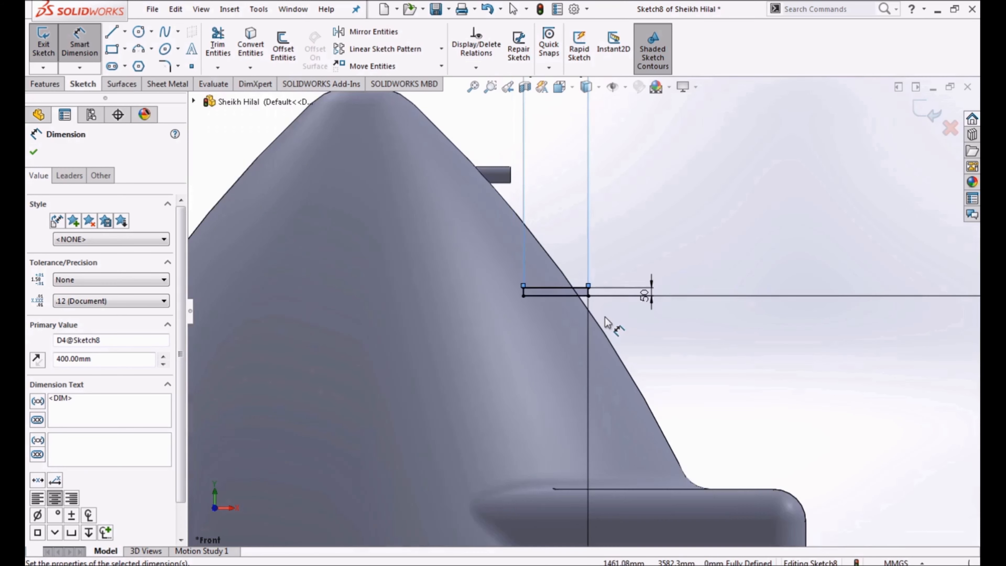
pyautogui.scroll(-3, 605, 317)
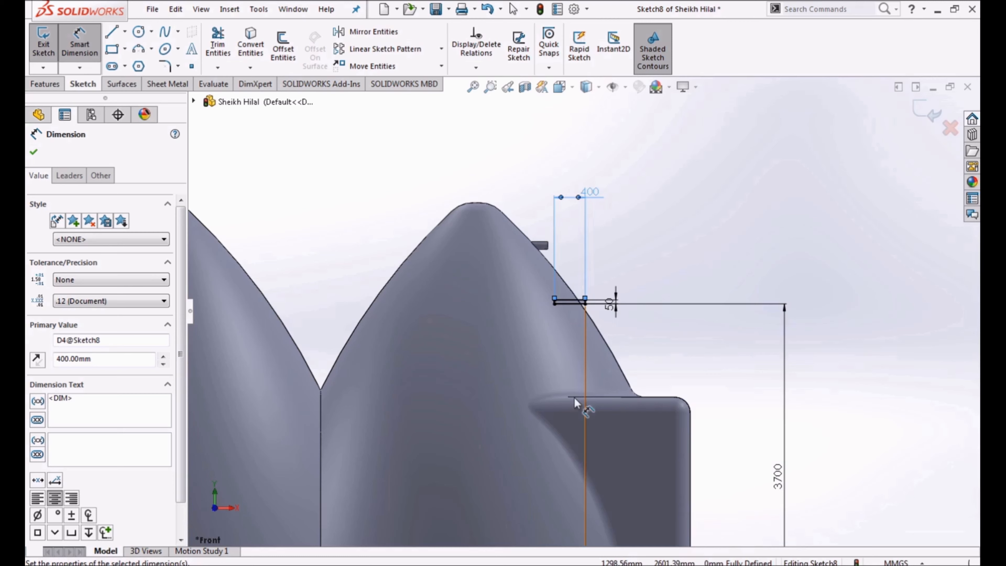
pyautogui.scroll(-3, 580, 404)
pyautogui.scroll(2, 563, 489)
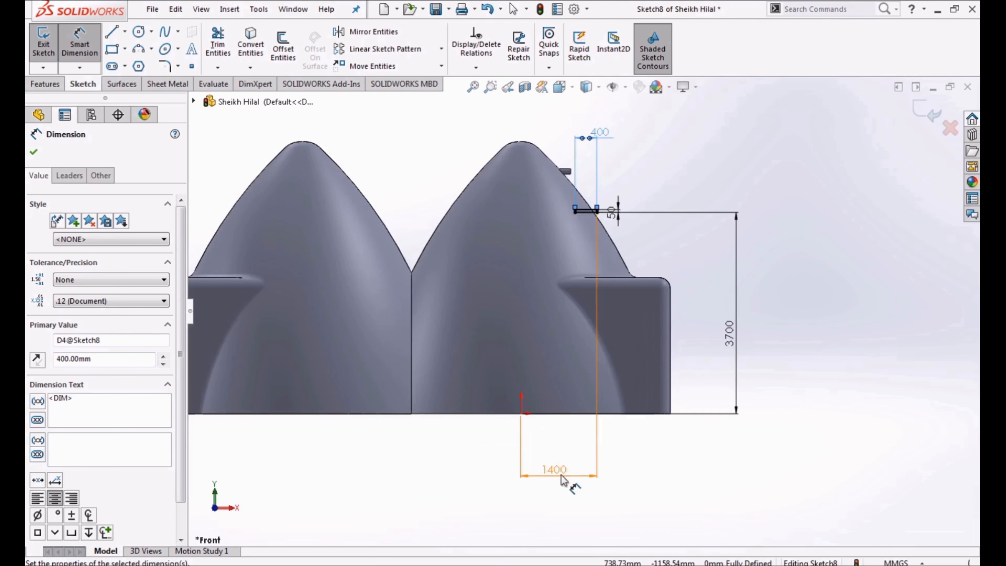
pyautogui.doubleClick(561, 469)
pyautogui.write('1450')
pyautogui.press('Return')
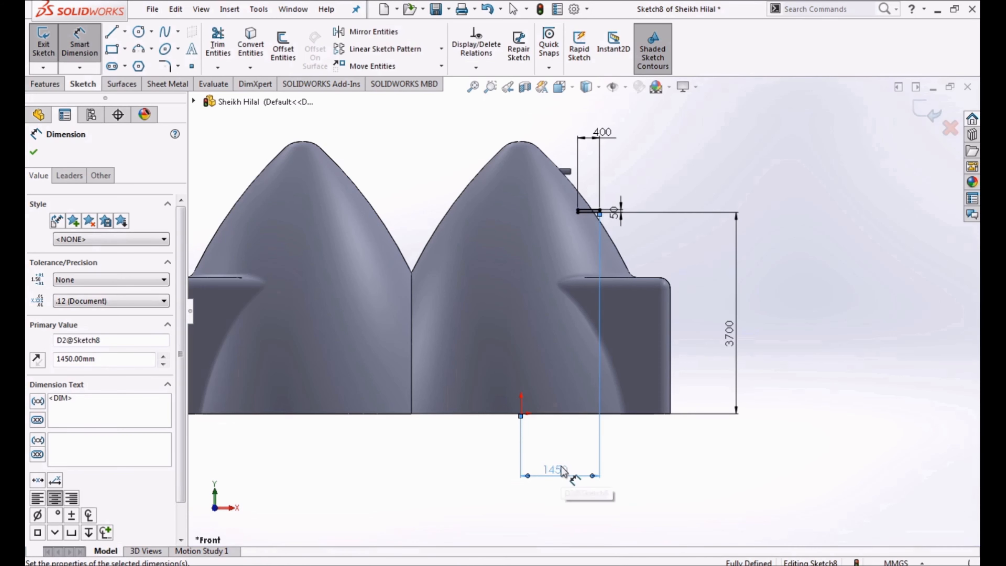
# Increase the rectangle's horizontal distance from the origin to 1500 mm so its outer end protrudes further from the dome.
pyautogui.scroll(3, 614, 216)
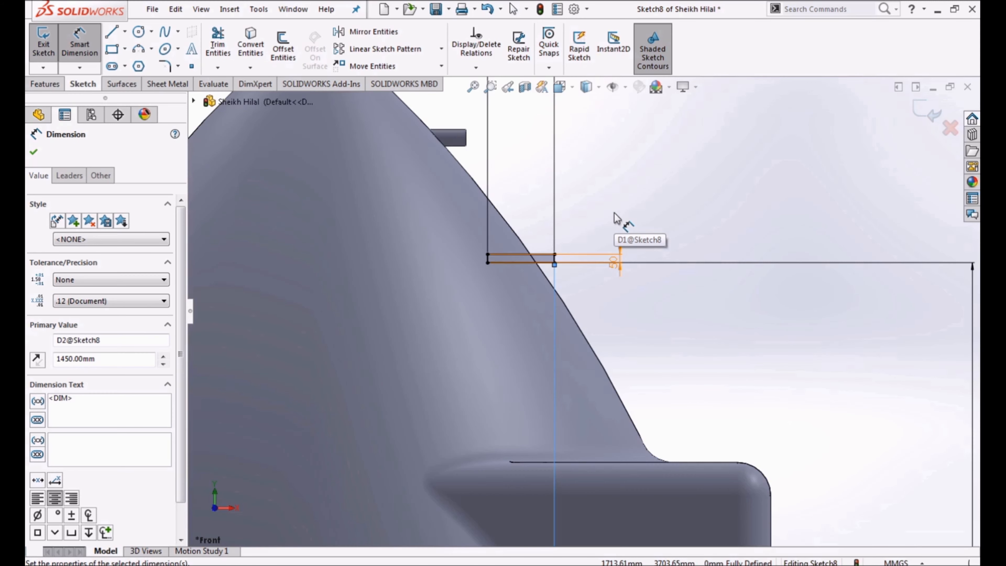
pyautogui.scroll(-3, 614, 216)
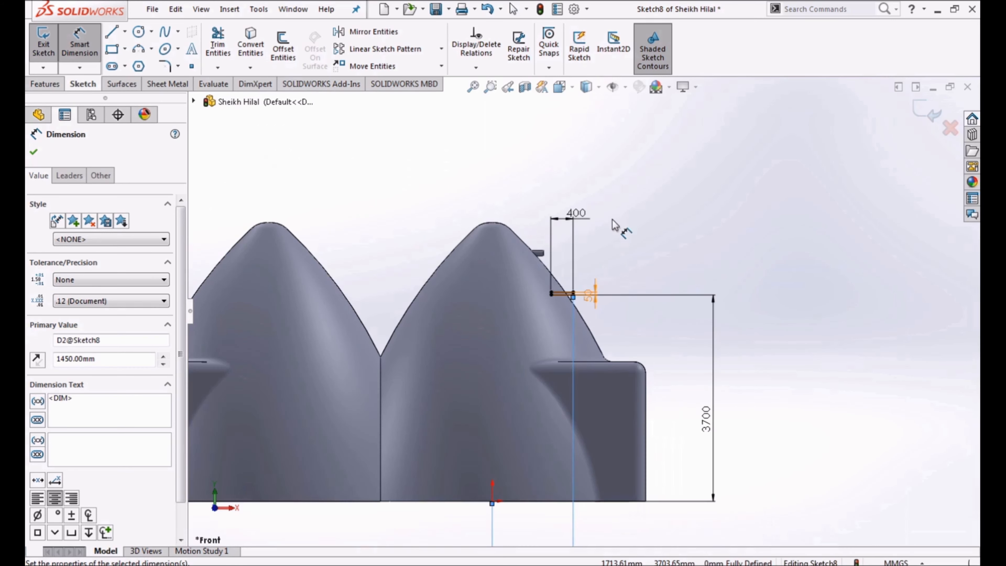
pyautogui.scroll(-2, 519, 525)
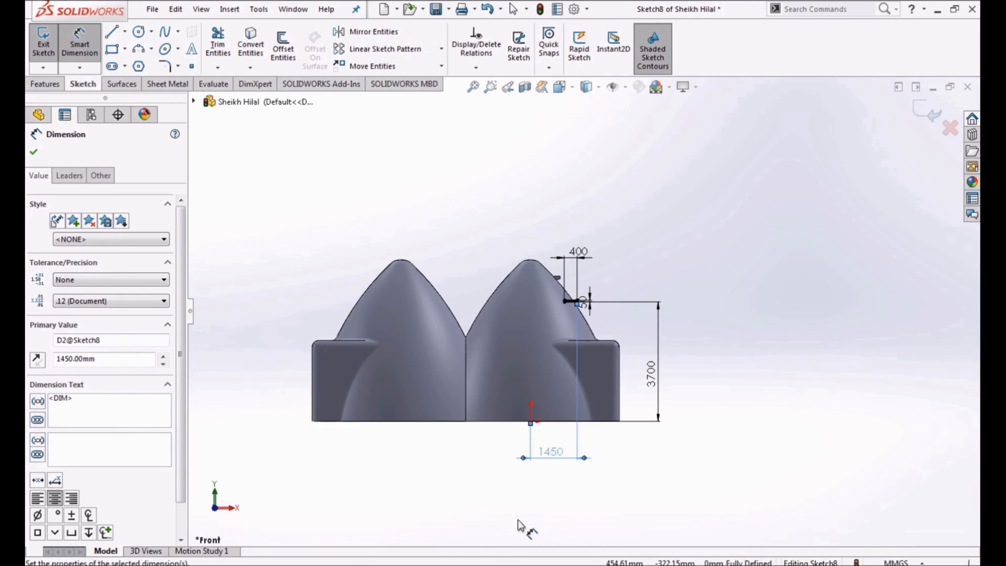
pyautogui.click(560, 455)
pyautogui.write('1500')
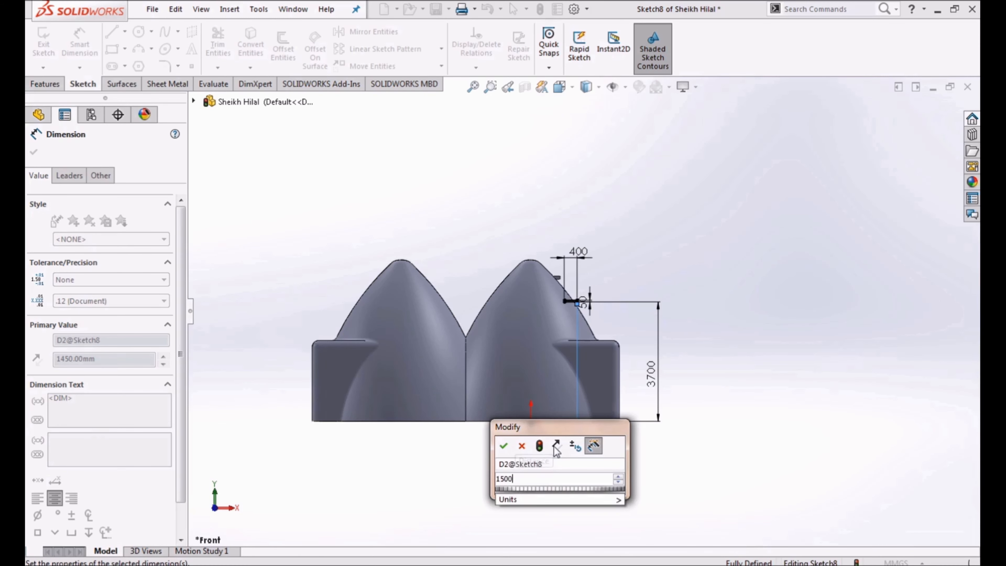
pyautogui.press('Return')
# Exit the sketch and revolve the rectangle 360 degrees about its lower long edge, merging the second peg with the dome.
pyautogui.click(923, 115)
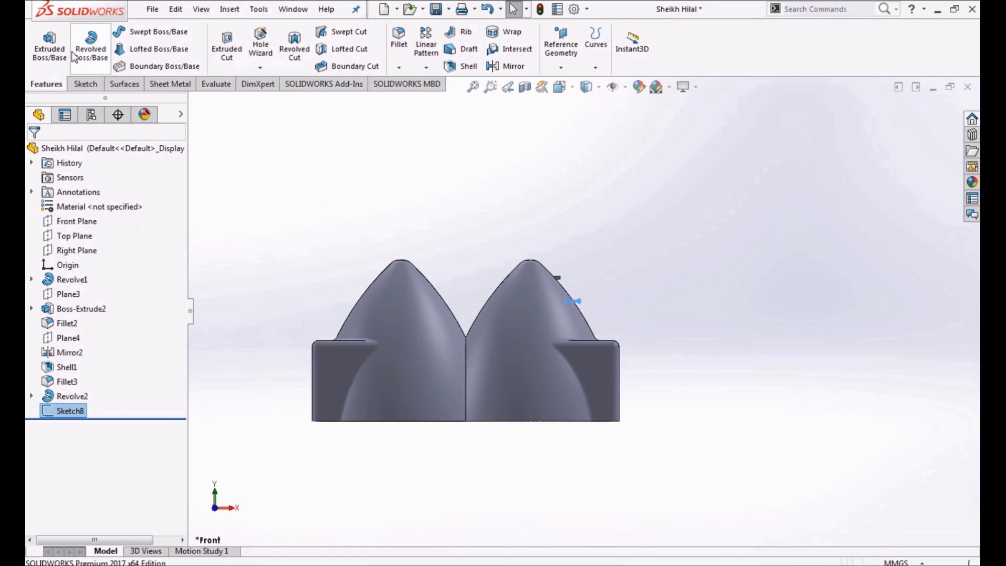
pyautogui.click(95, 45)
pyautogui.scroll(-6, 555, 282)
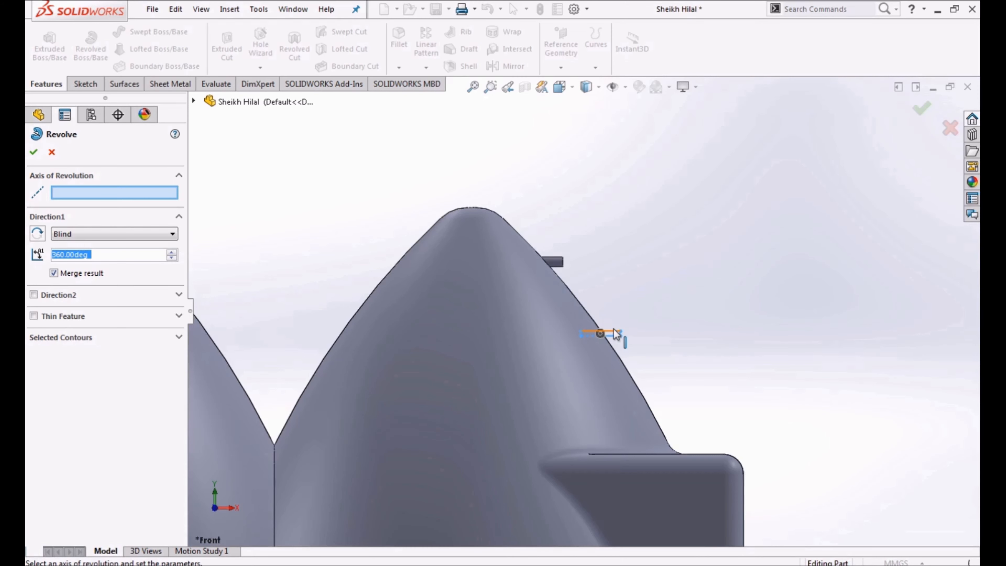
pyautogui.scroll(-4, 616, 335)
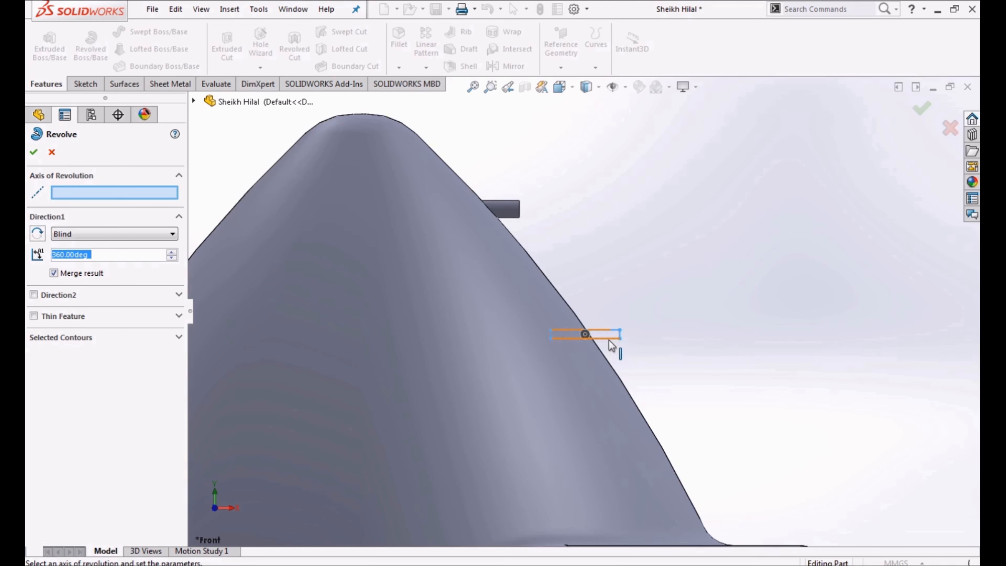
pyautogui.click(610, 340)
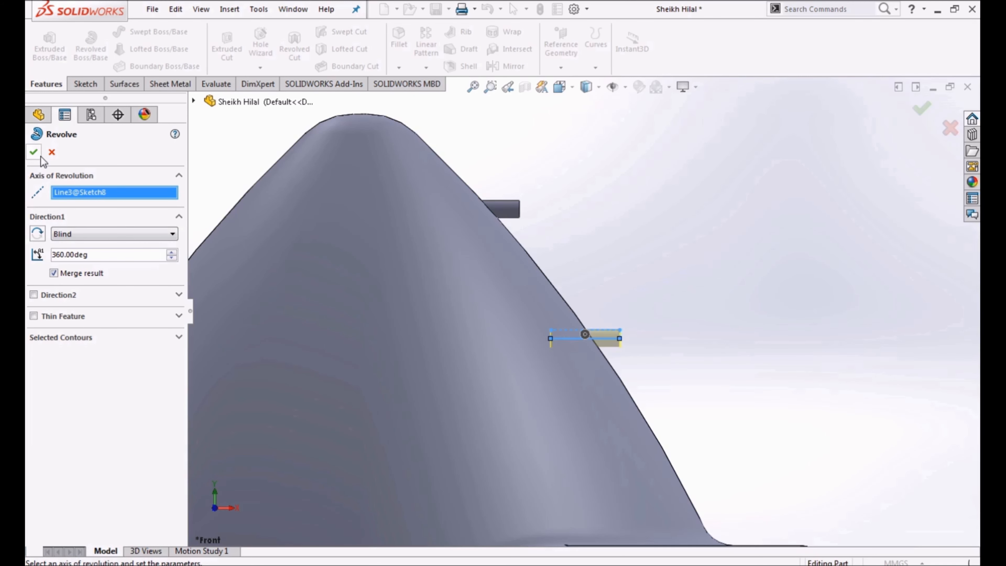
pyautogui.click(34, 152)
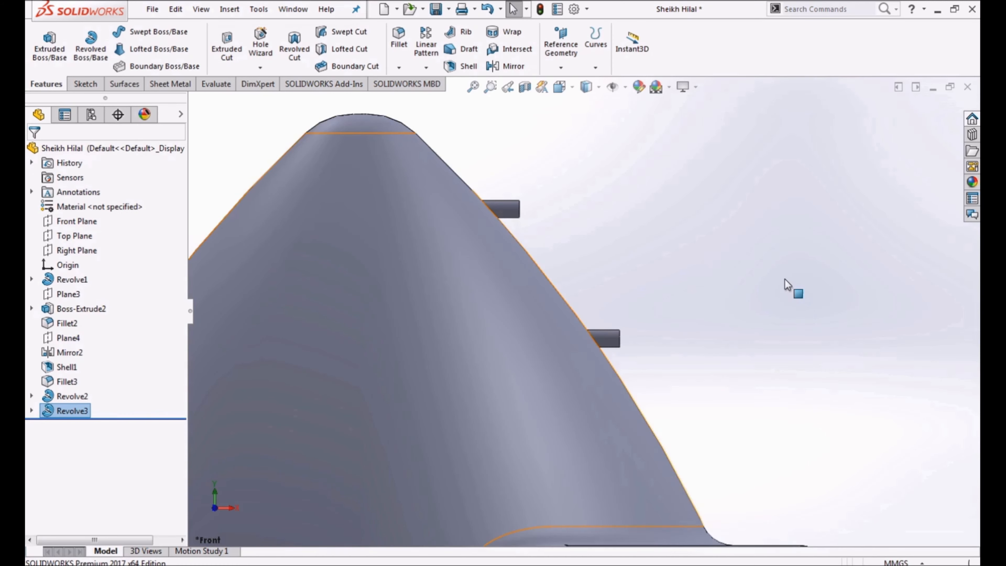
# Fillet the outer circular end edges of both pegs with a 20 mm radius.
pyautogui.scroll(3, 777, 288)
pyautogui.scroll(3, 776, 289)
pyautogui.moveTo(774, 292); pyautogui.dragTo(739, 399, button='middle')
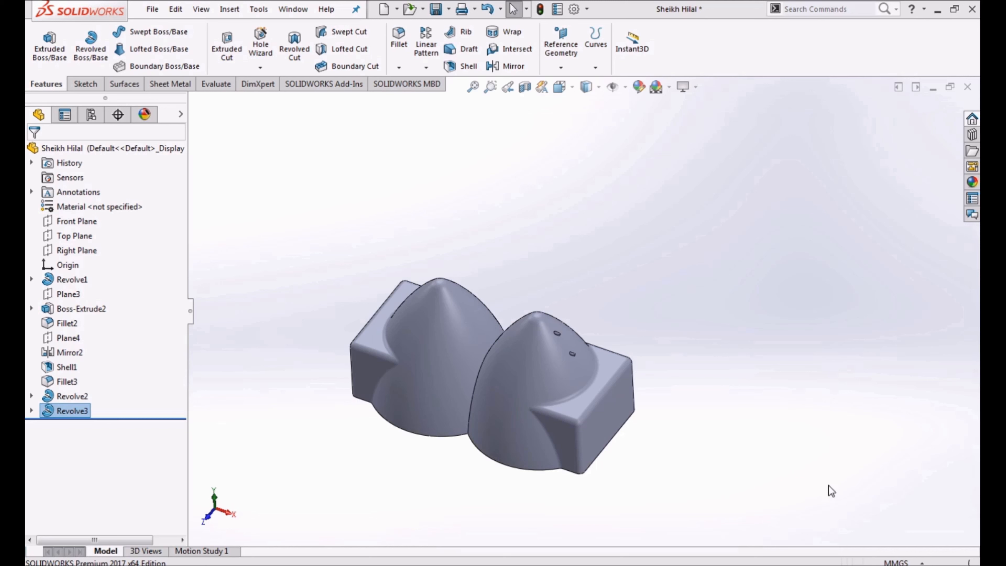
pyautogui.click(399, 38)
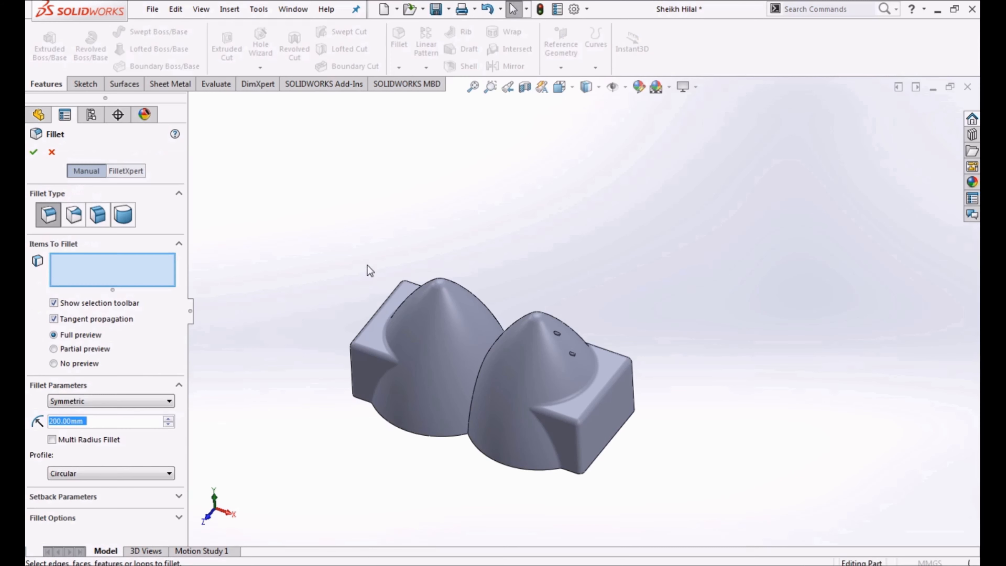
pyautogui.write('20')
pyautogui.press('Return')
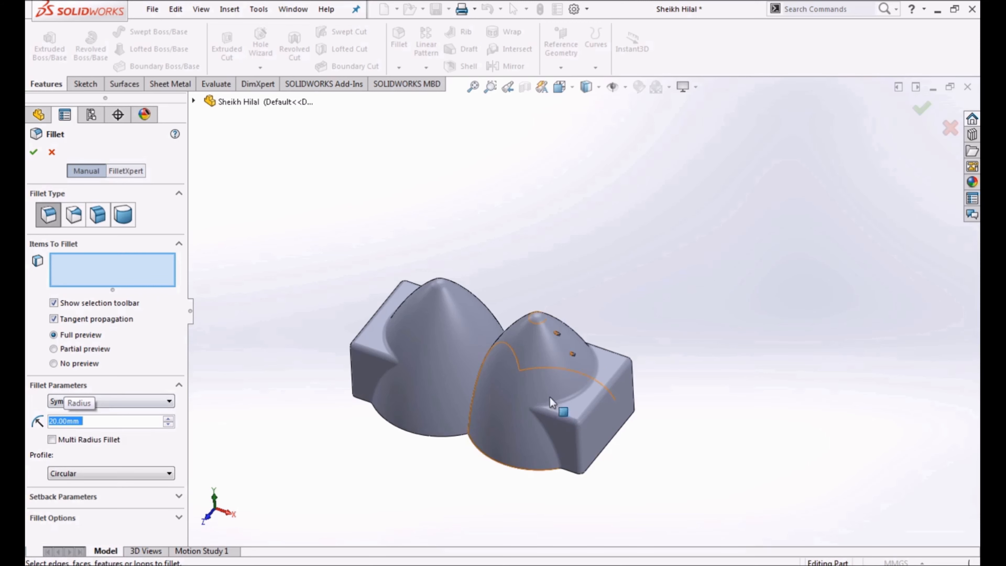
pyautogui.scroll(-6, 553, 402)
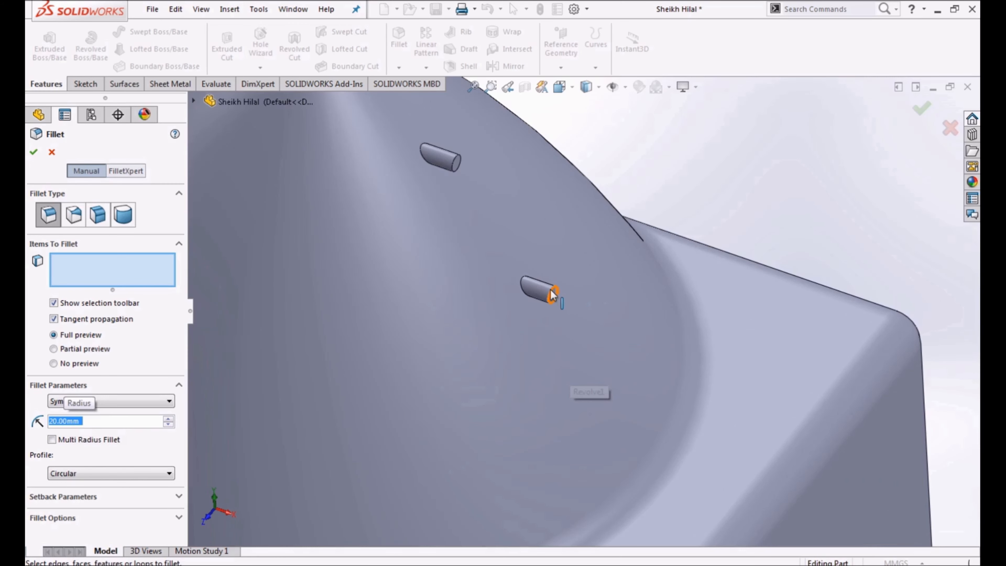
pyautogui.click(552, 294)
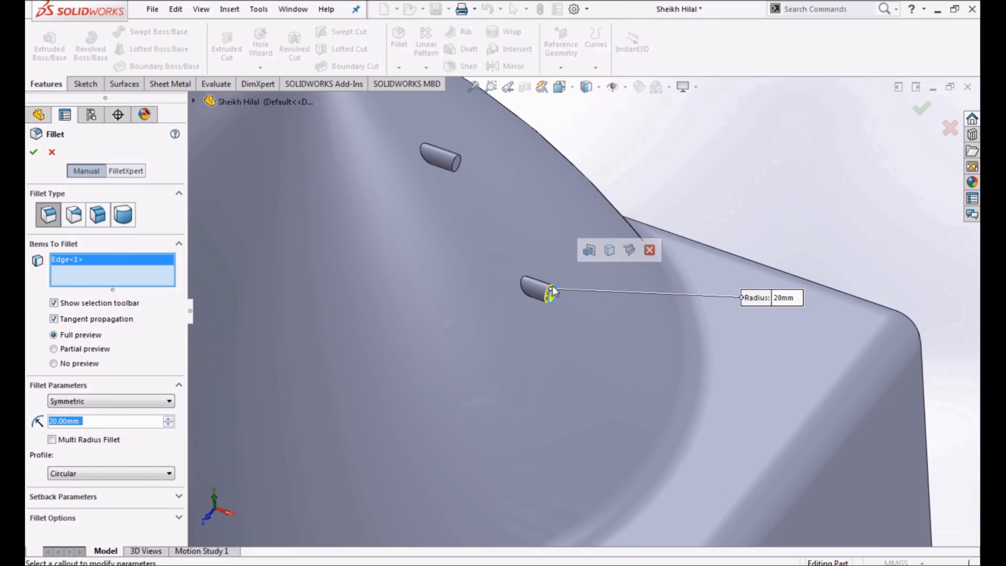
pyautogui.click(456, 162)
pyautogui.click(32, 156)
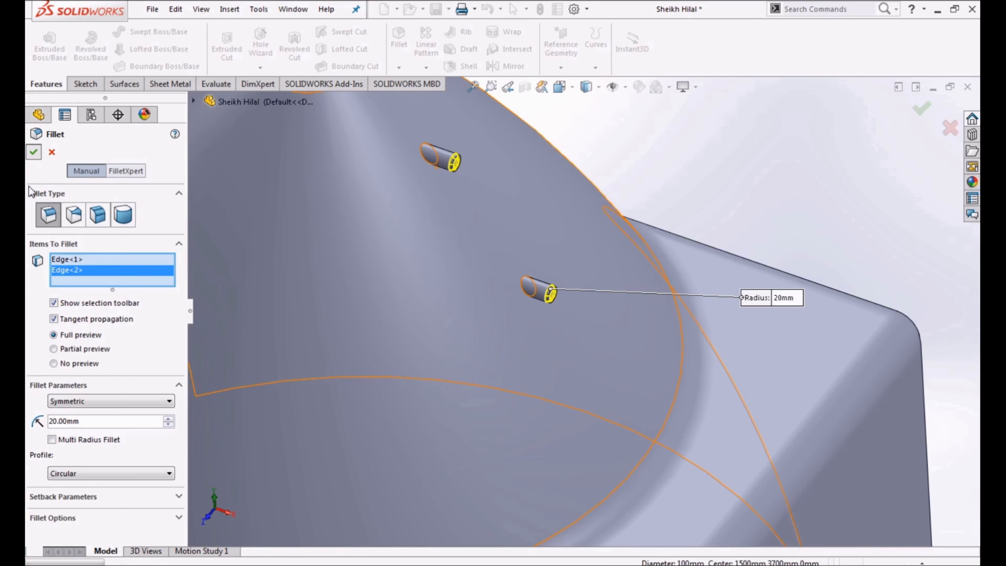
# Circular-pattern both revolved pegs and their fillet around the right dome's circular base edge, with 10 equally spaced instances over 360 degrees.
pyautogui.scroll(1, 729, 352)
pyautogui.scroll(4, 729, 352)
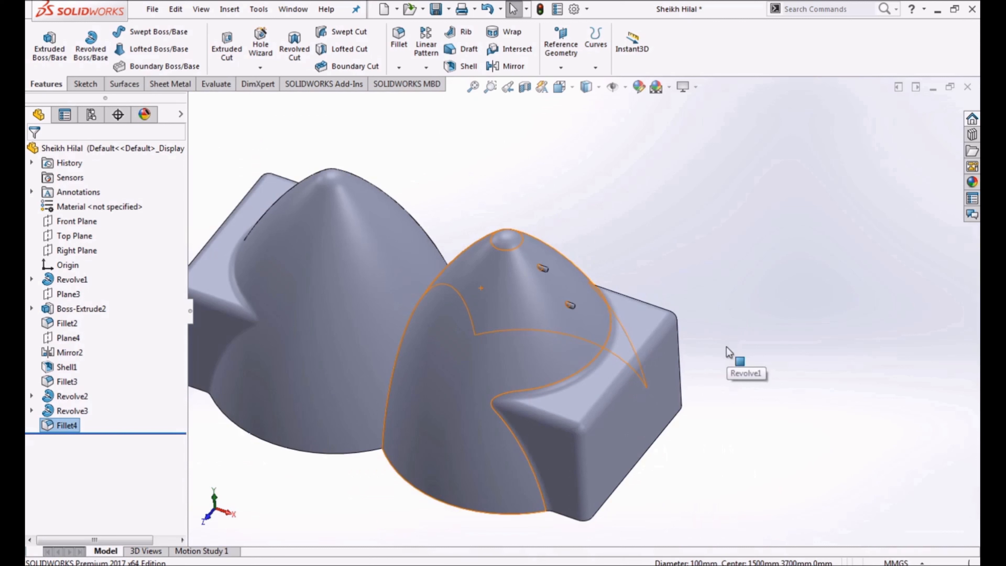
pyautogui.click(70, 397)
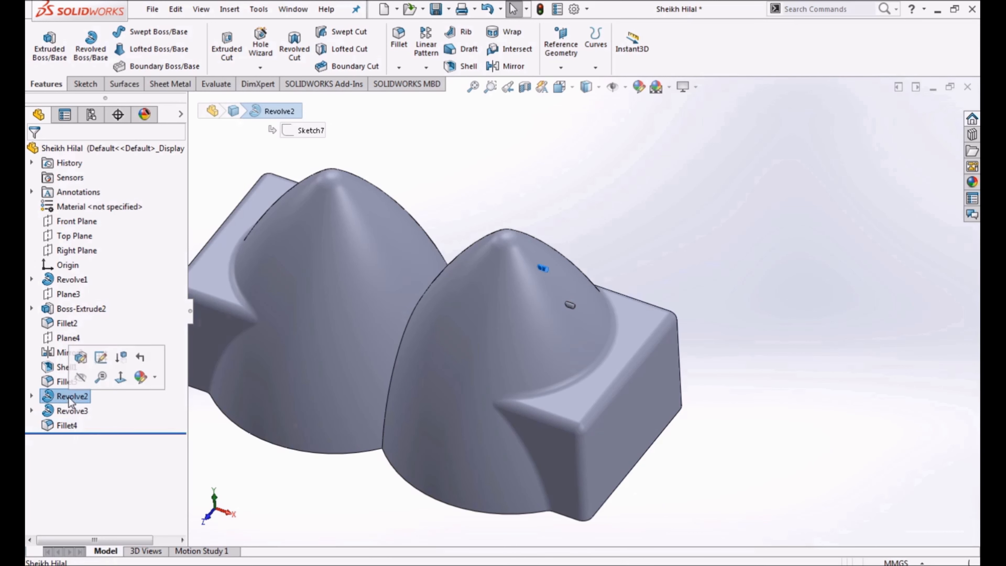
pyautogui.keyDown('ctrl'); pyautogui.click(70, 412); pyautogui.keyUp('ctrl')
pyautogui.keyDown('ctrl'); pyautogui.click(64, 425); pyautogui.keyUp('ctrl')
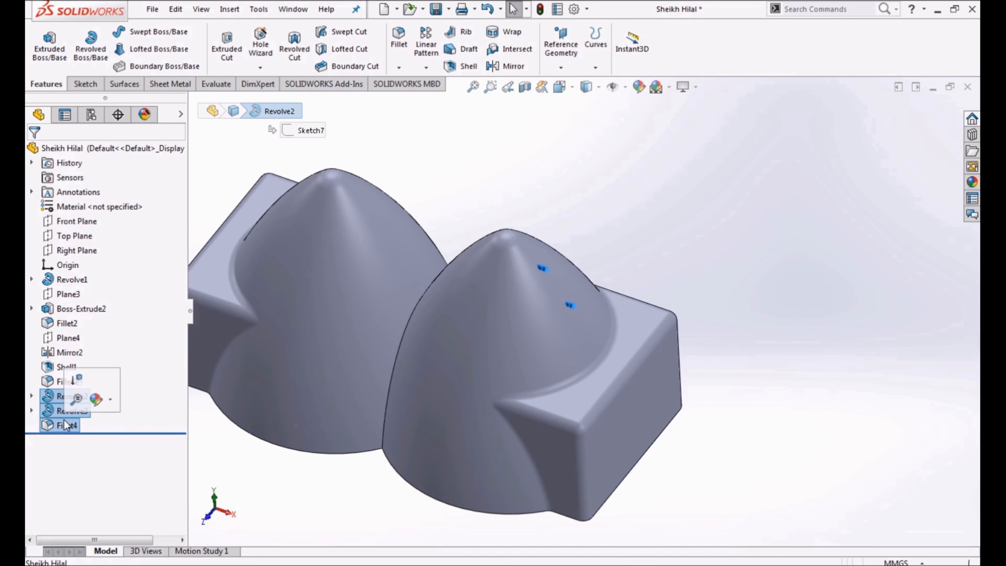
pyautogui.click(427, 67)
pyautogui.click(441, 98)
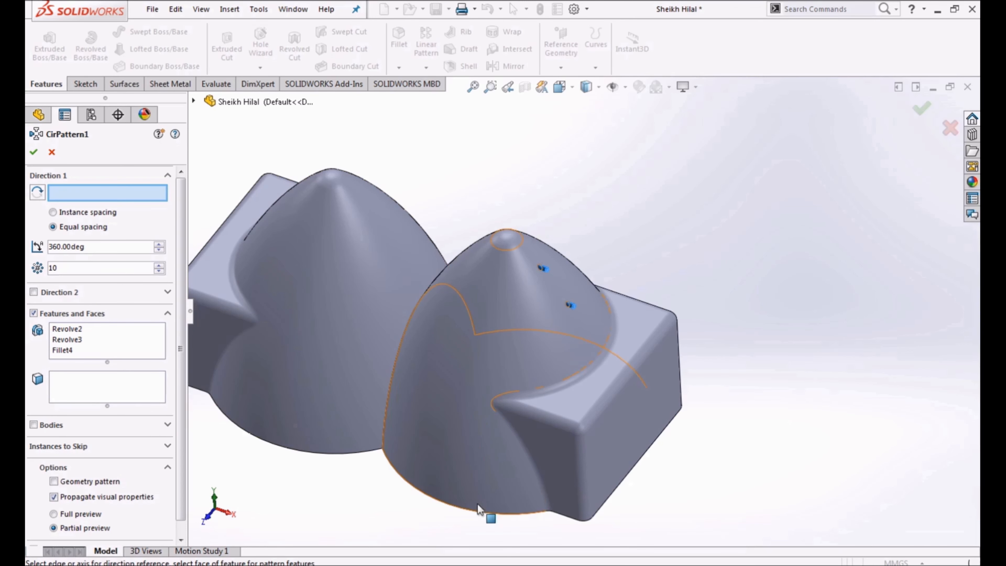
pyautogui.click(469, 511)
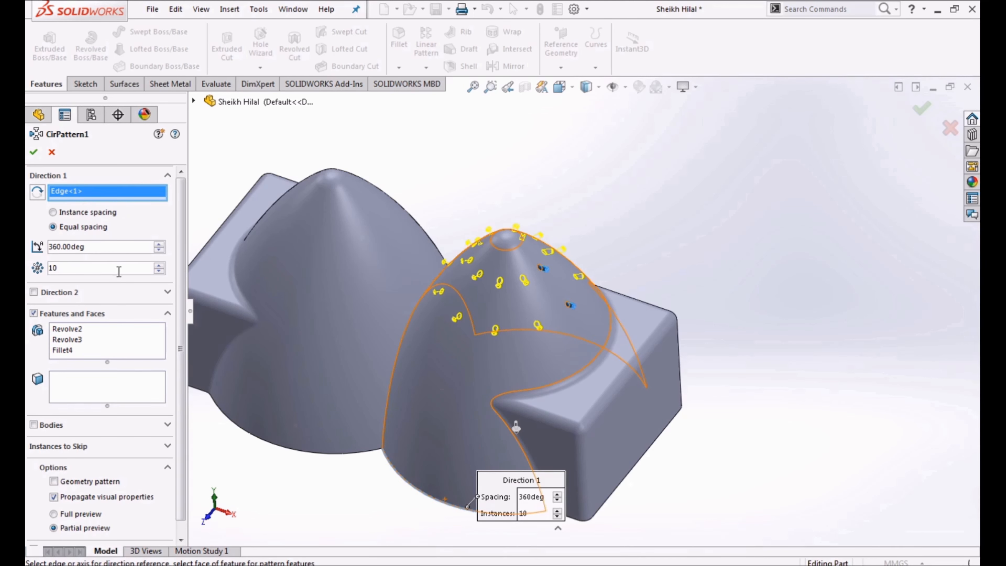
pyautogui.click(34, 152)
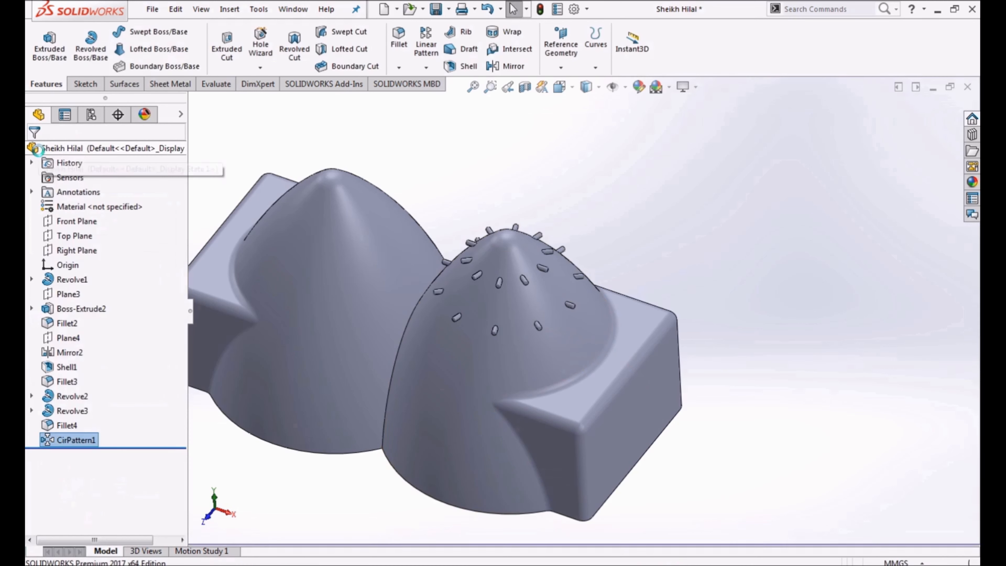
# Mirror the circular pattern of pegs about Plane4 onto the left dome.
pyautogui.moveTo(734, 431); pyautogui.dragTo(825, 337, button='middle')
pyautogui.scroll(3, 641, 406)
pyautogui.moveTo(624, 416); pyautogui.dragTo(643, 451, button='middle')
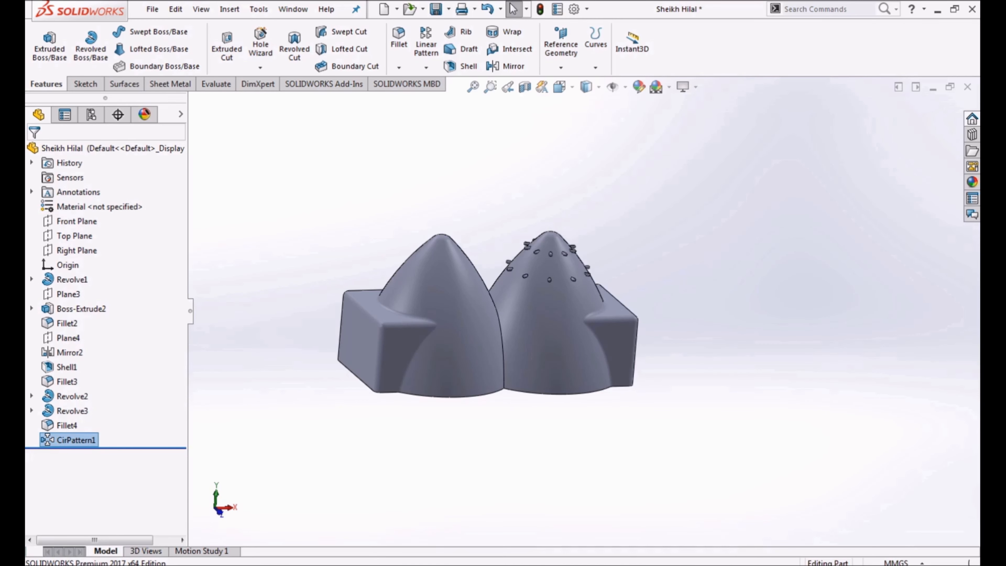
pyautogui.click(426, 68)
pyautogui.click(445, 115)
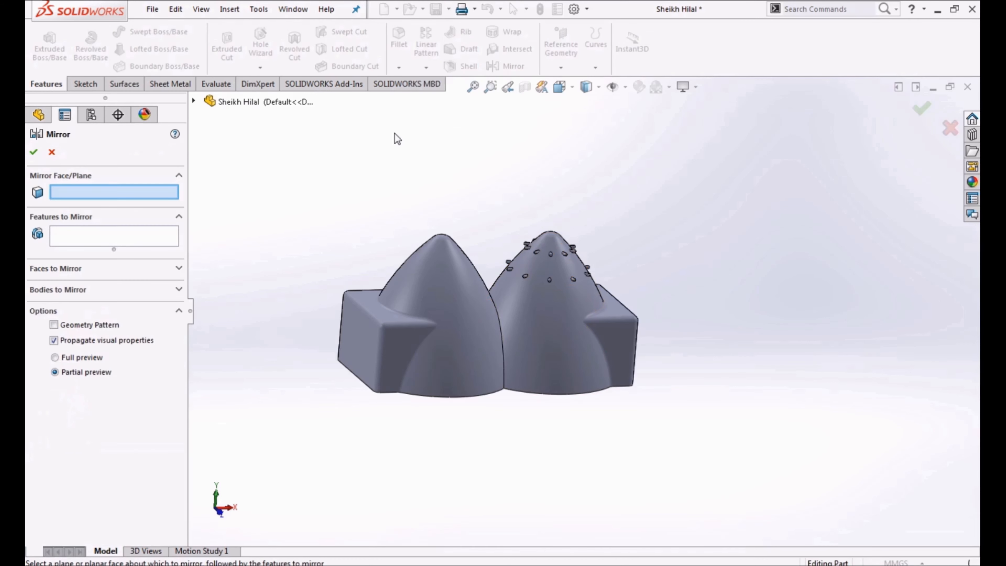
pyautogui.click(194, 101)
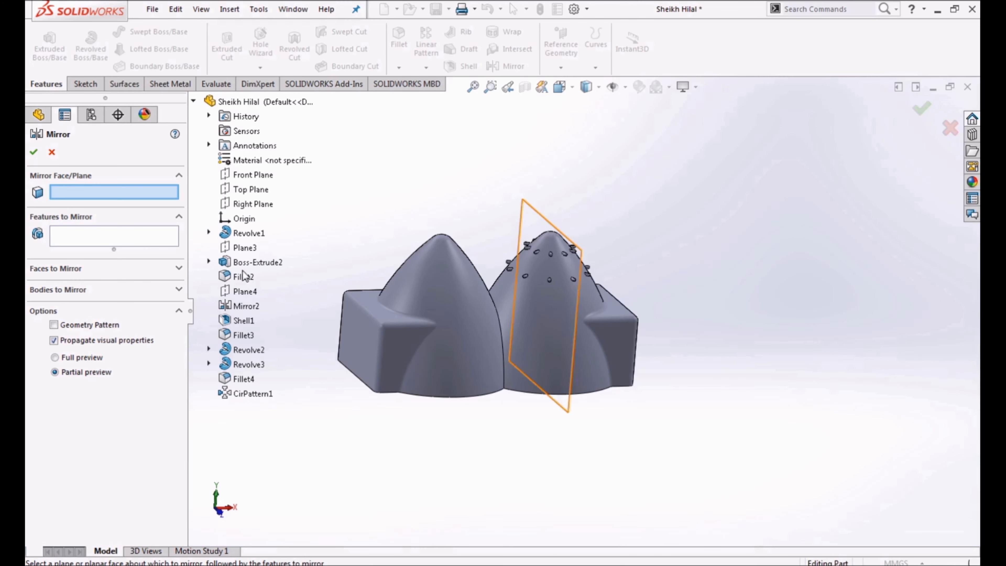
pyautogui.click(246, 292)
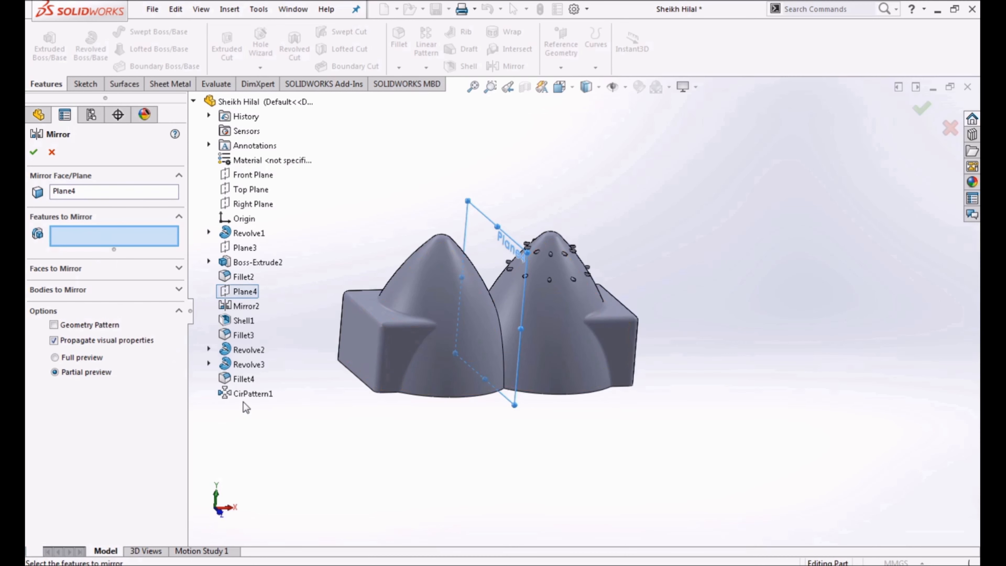
pyautogui.click(244, 394)
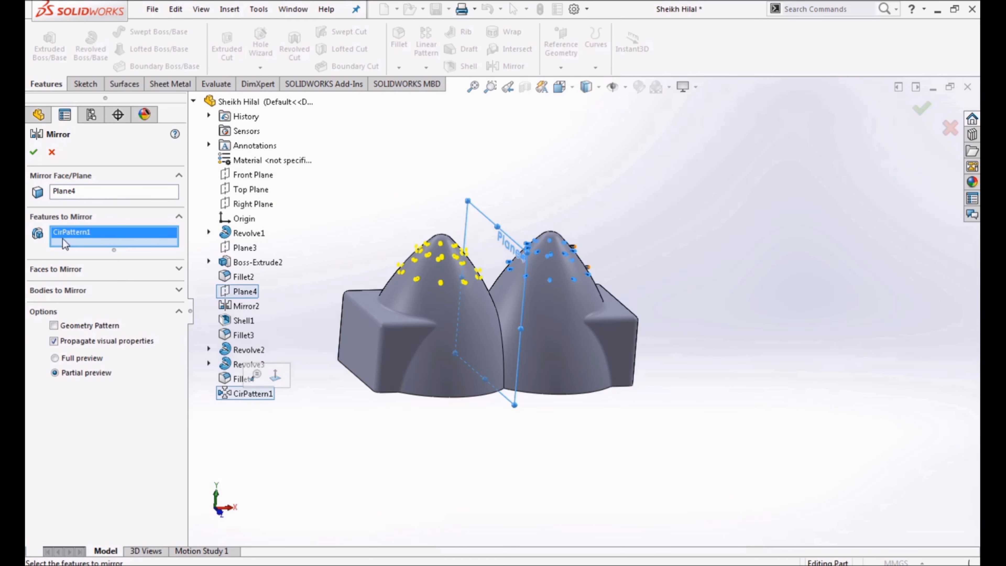
pyautogui.click(34, 152)
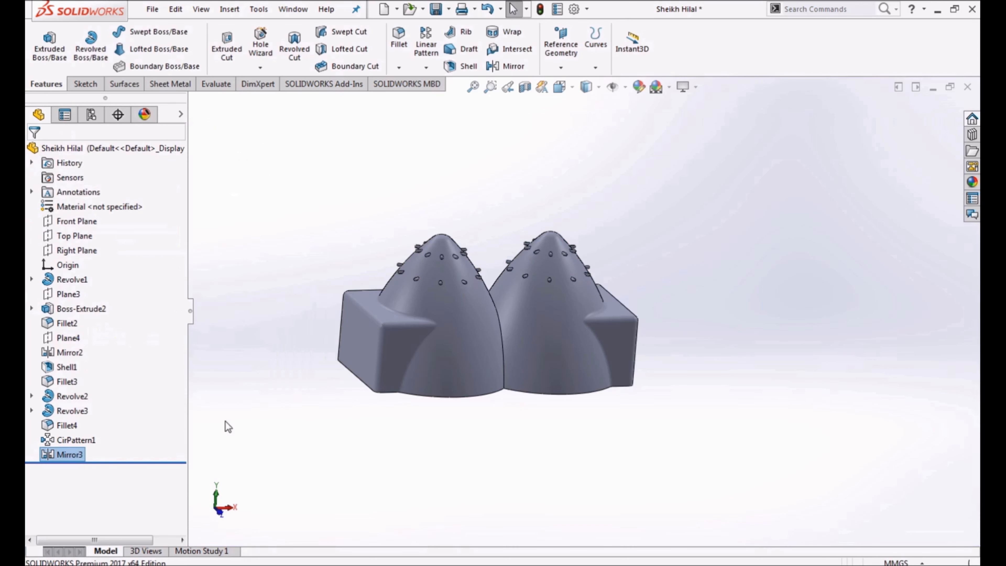
pyautogui.click(275, 476)
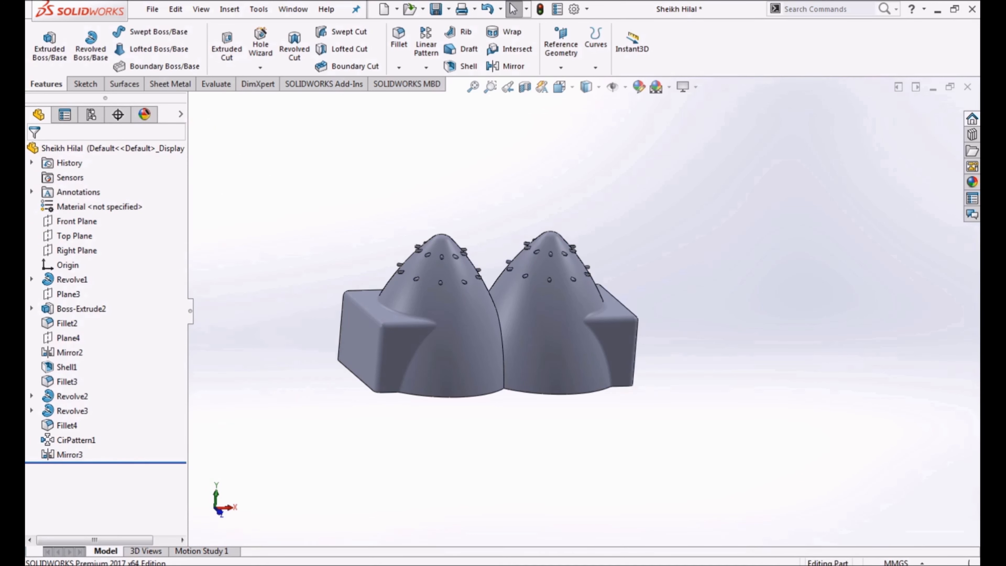
# Start a sketch on the Front Plane and draw a corner rectangle about 1168 by 2037 mm standing on the right dome's base.
pyautogui.click(65, 223)
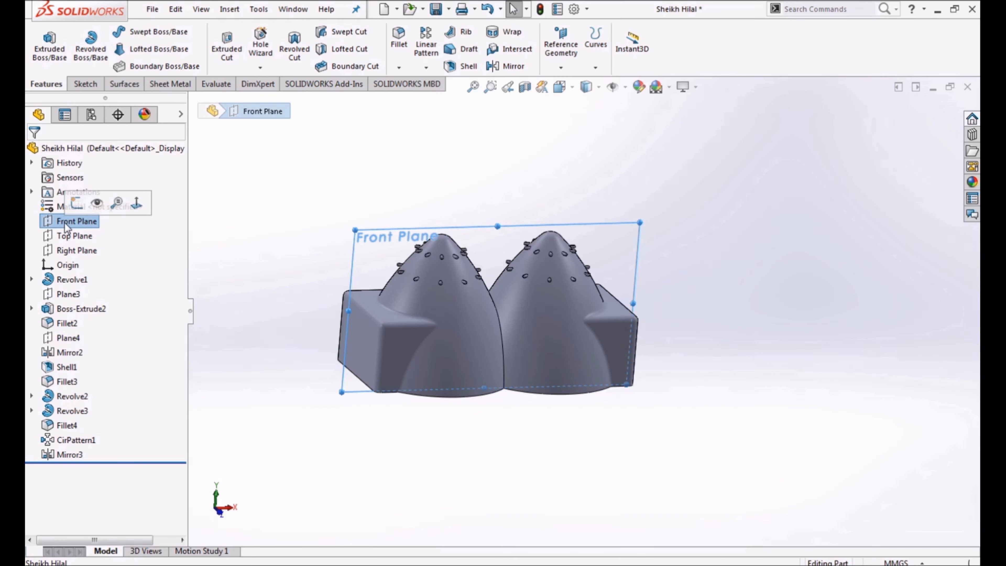
pyautogui.click(78, 203)
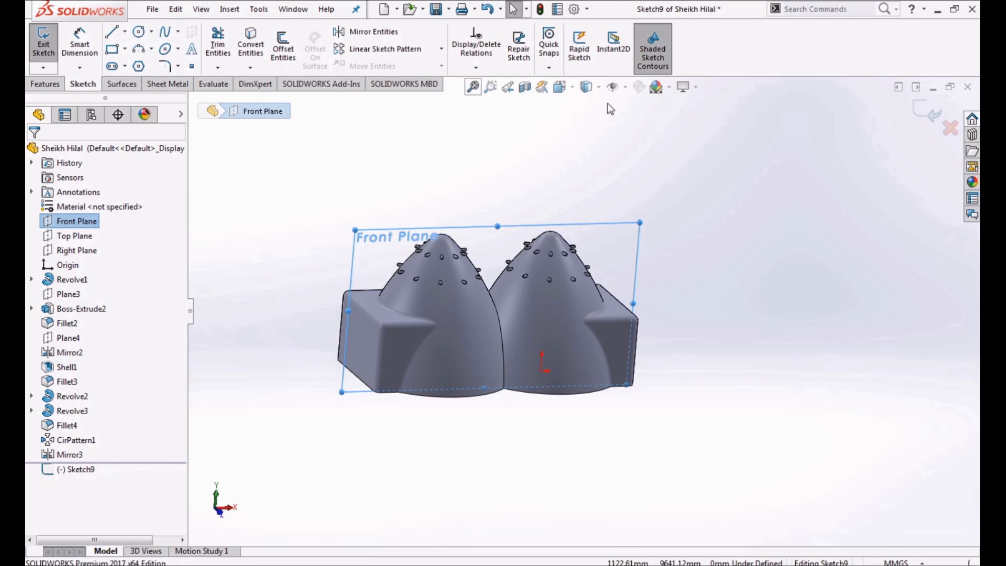
pyautogui.click(563, 89)
pyautogui.click(588, 349)
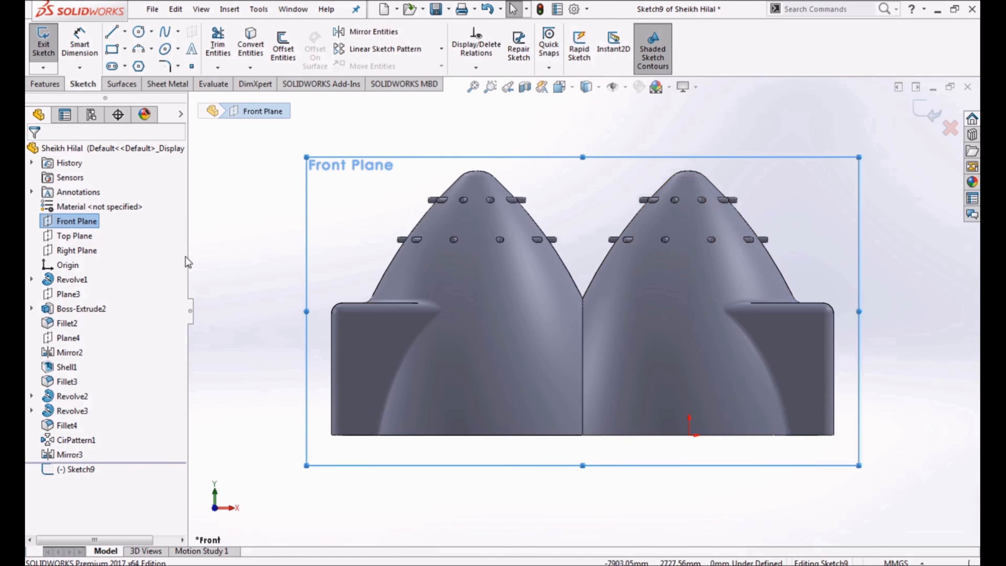
pyautogui.click(112, 50)
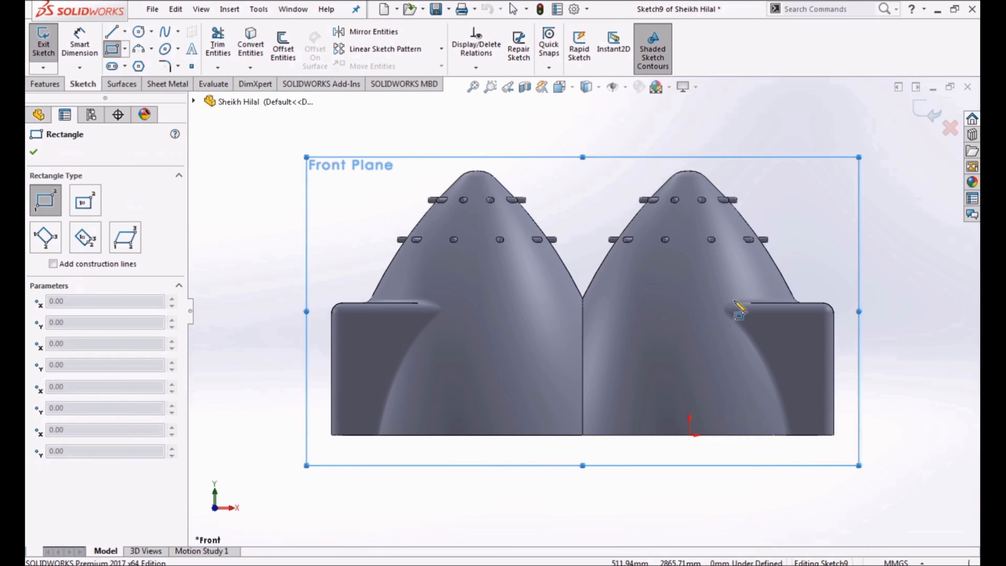
pyautogui.click(717, 435)
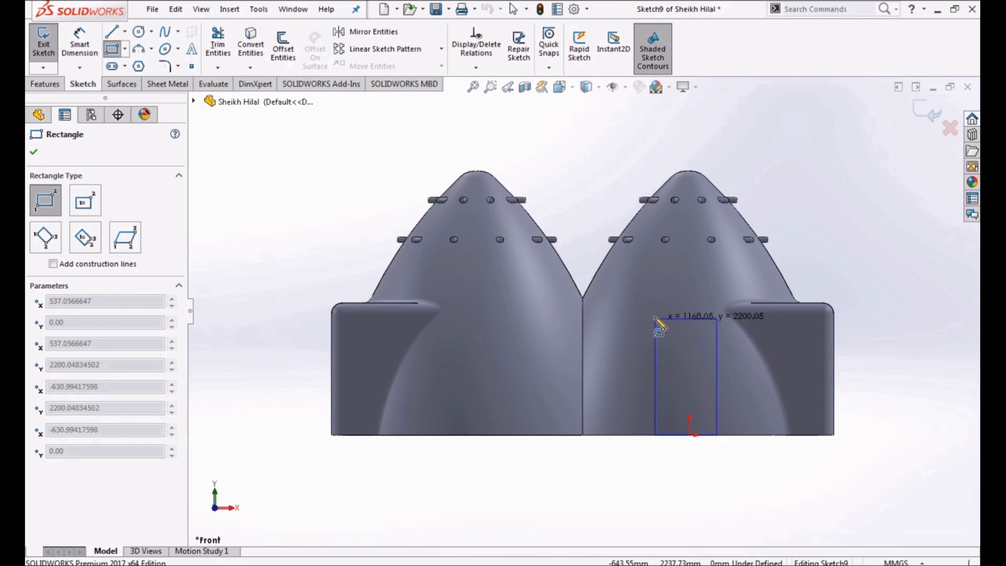
pyautogui.click(656, 328)
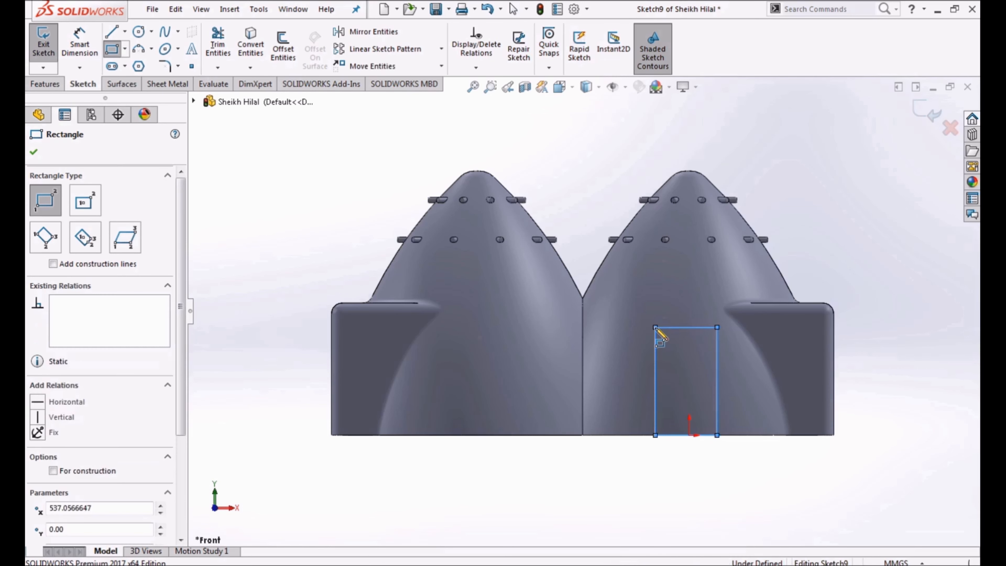
# Draw a second corner rectangle about 1243 mm wide and 2250 mm high standing on the left dome's base edge.
pyautogui.click(80, 44)
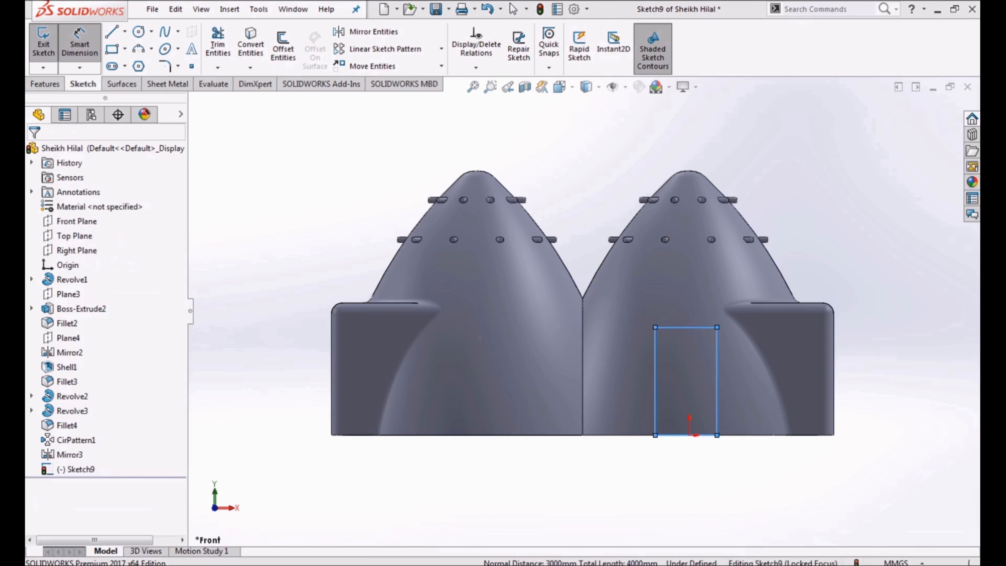
pyautogui.click(117, 51)
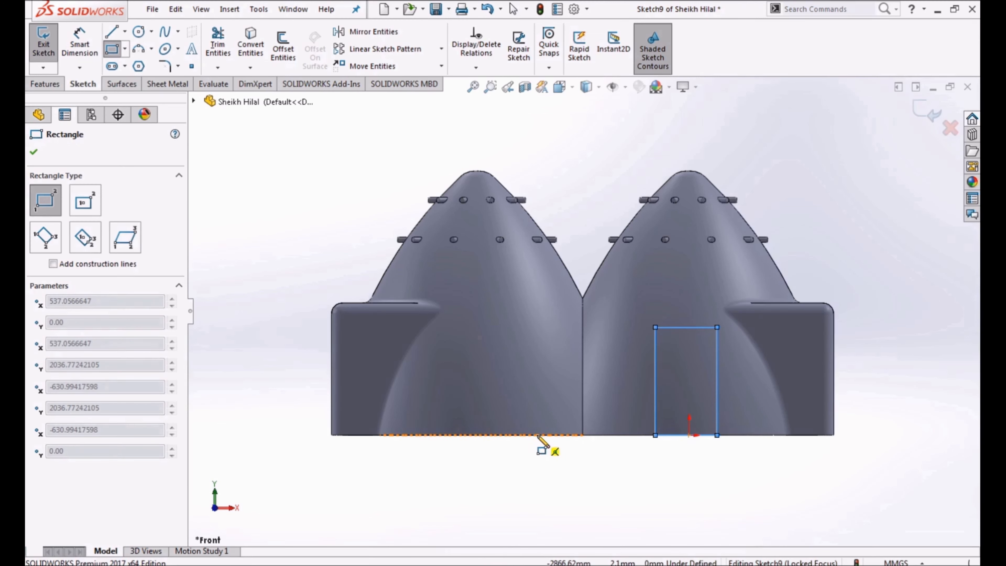
pyautogui.click(537, 435)
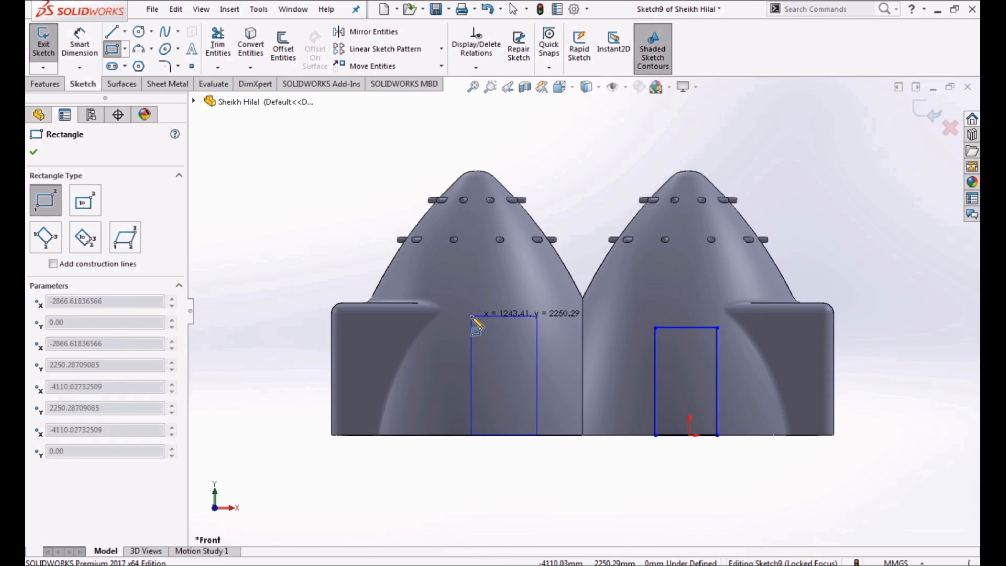
pyautogui.click(471, 317)
pyautogui.press('Escape')
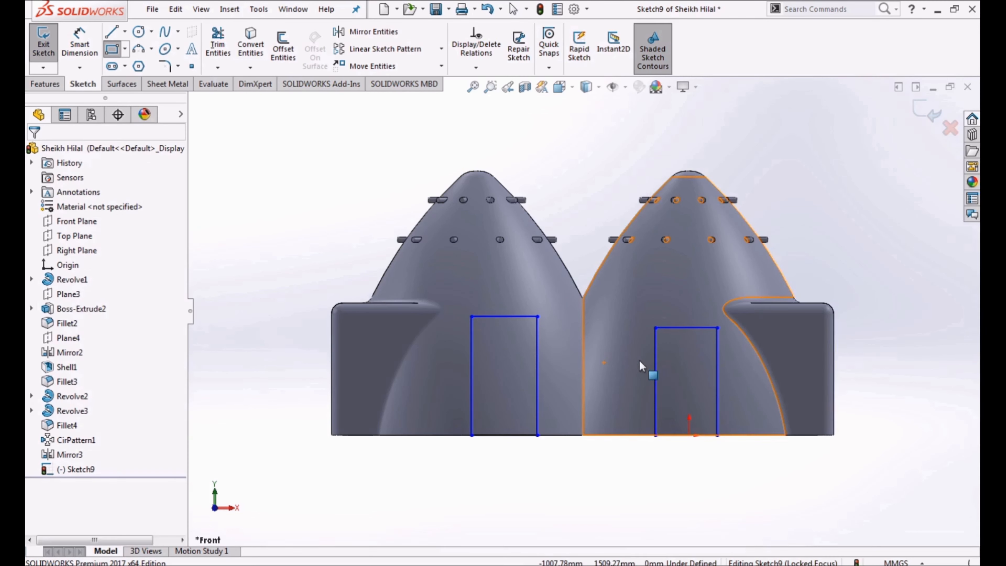
# Make the top edges of the two rectangles collinear and equal in length.
pyautogui.click(666, 327)
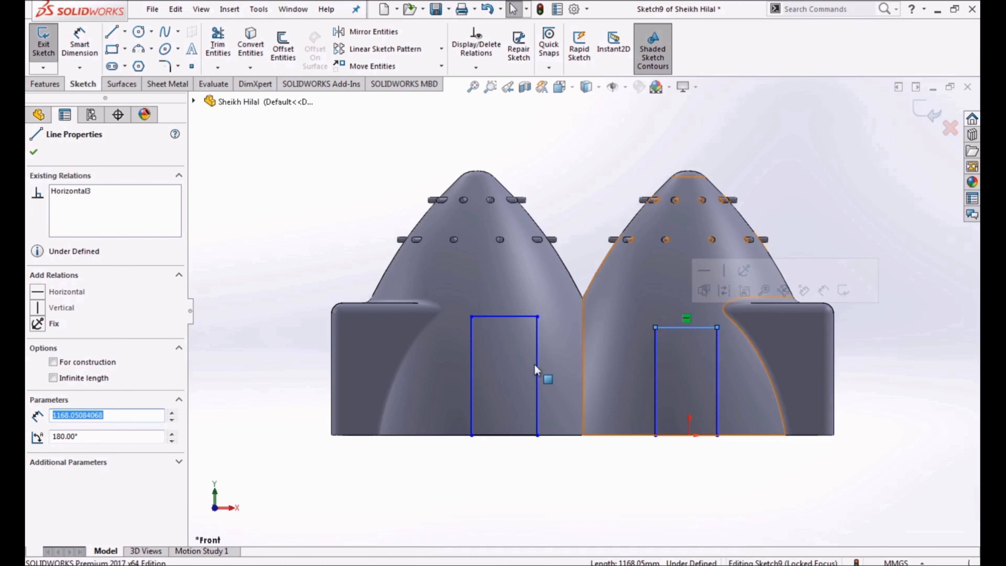
pyautogui.click(488, 317)
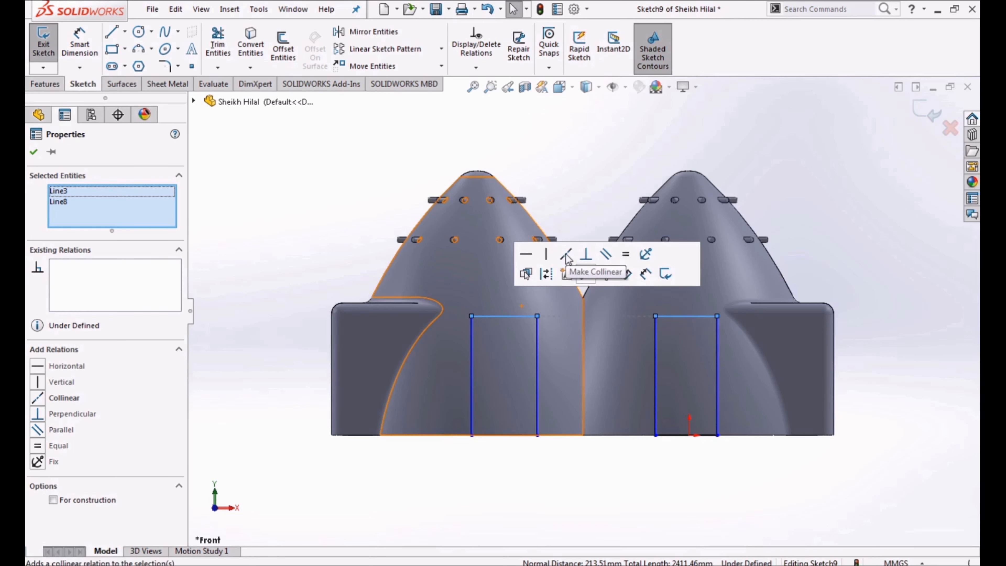
pyautogui.click(566, 255)
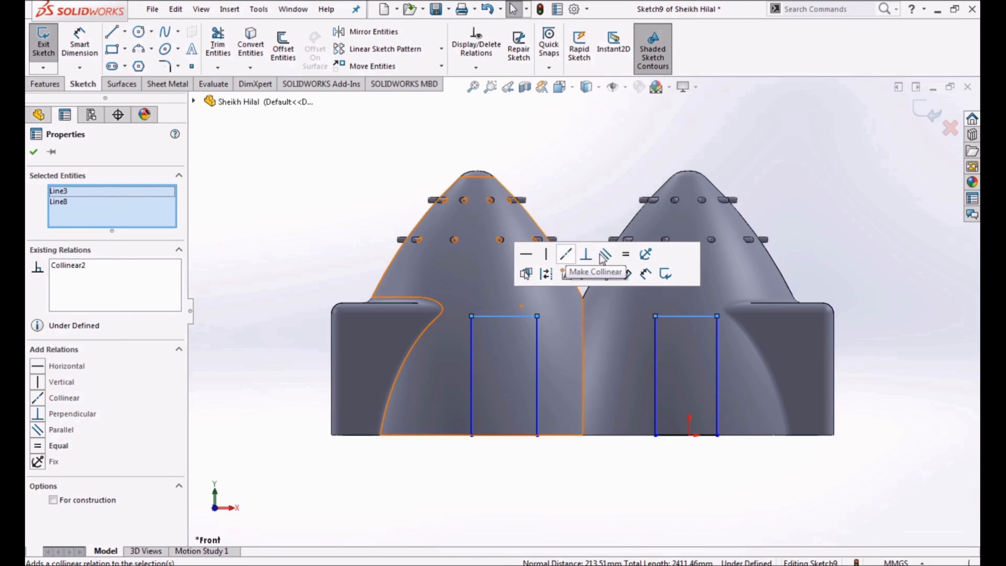
pyautogui.click(626, 258)
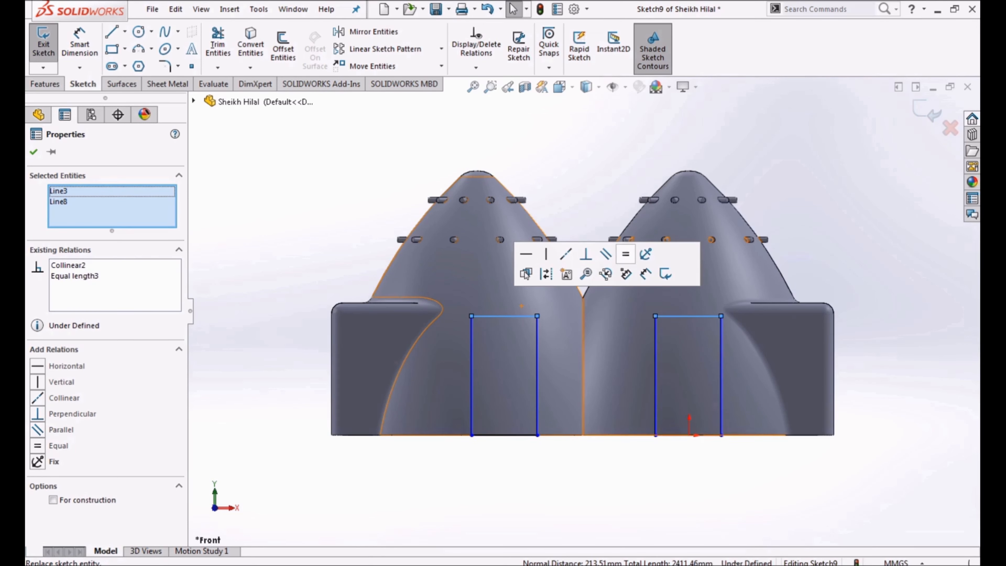
pyautogui.click(698, 516)
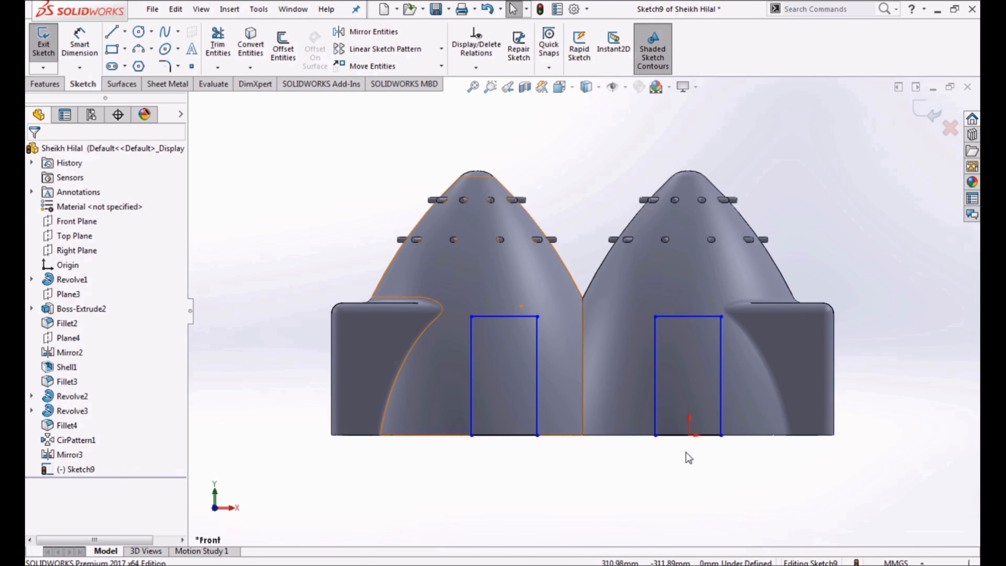
# Dimension the right rectangle's height to 2000 mm.
pyautogui.click(83, 44)
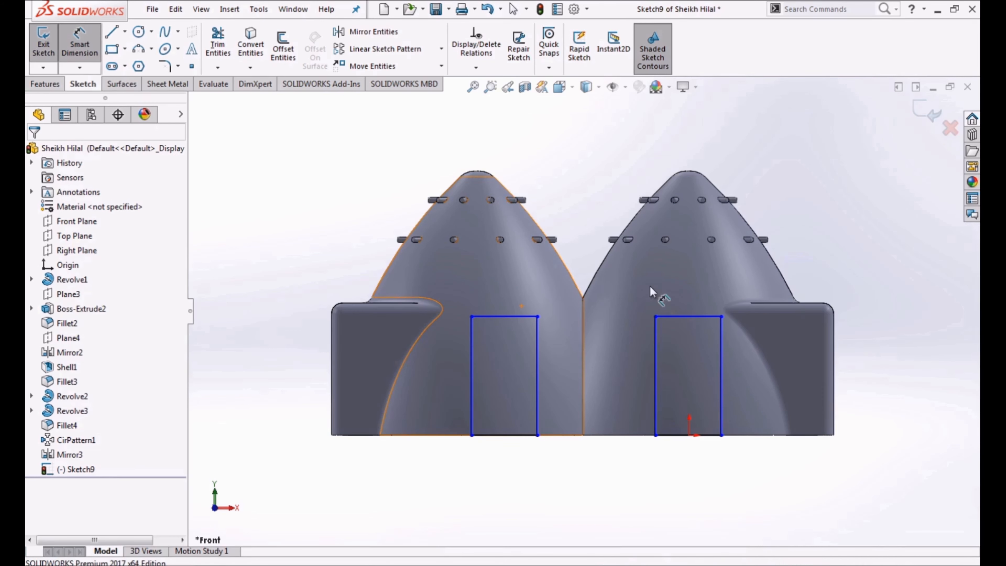
pyautogui.click(722, 353)
pyautogui.click(870, 361)
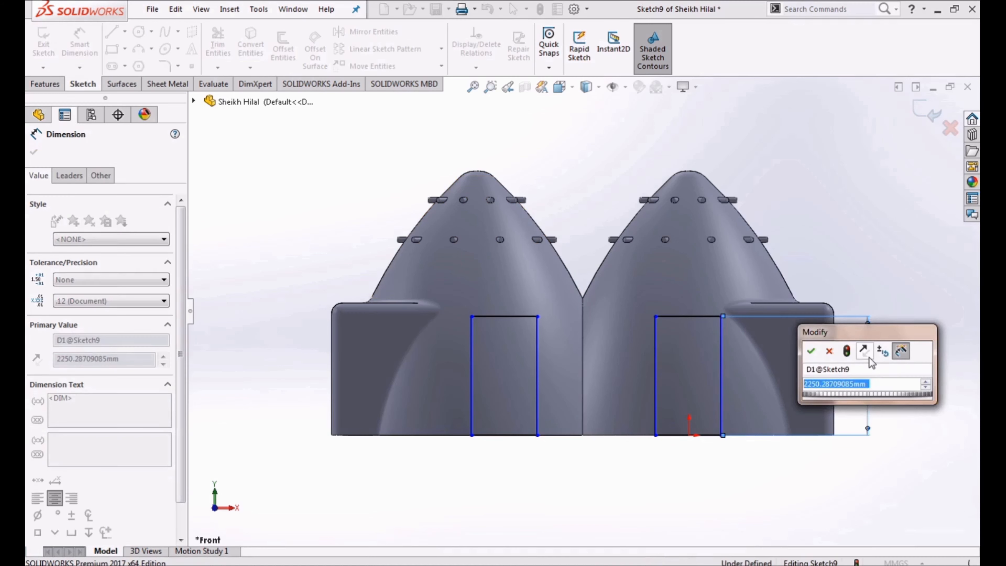
pyautogui.write('2000')
pyautogui.press('Return')
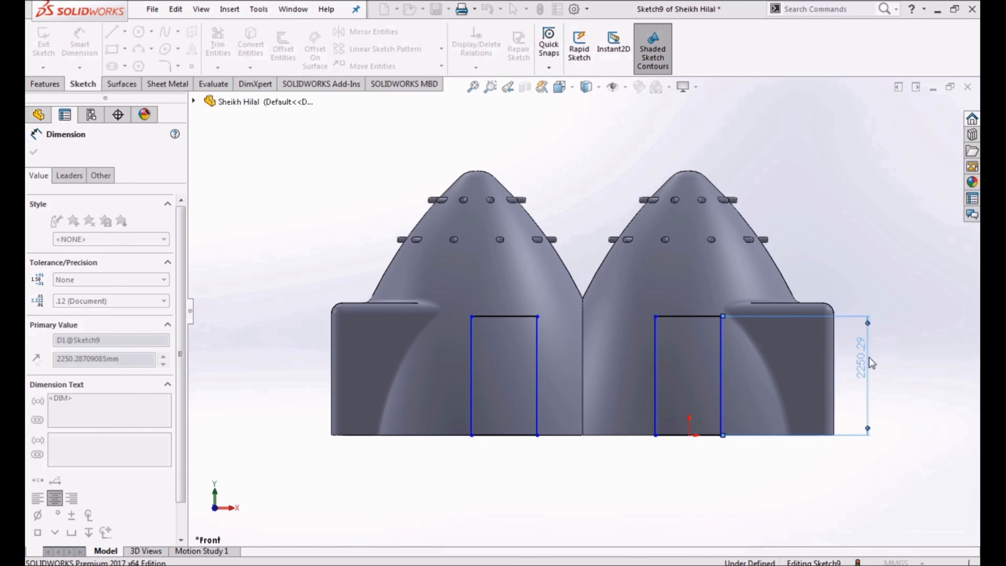
# Dimension the right rectangle's top edge to a width of 1000 mm and leave the dimension tool.
pyautogui.click(708, 329)
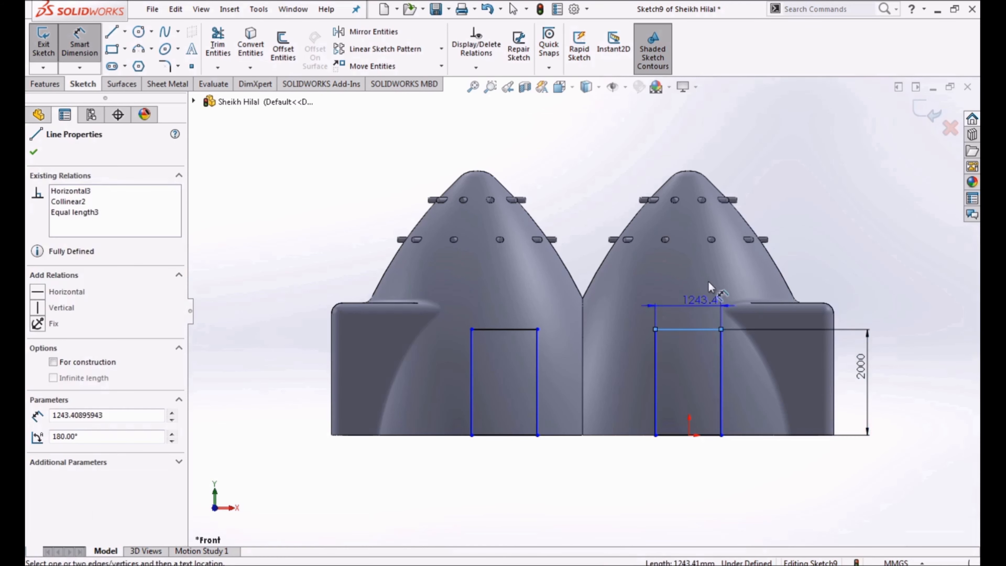
pyautogui.click(709, 277)
pyautogui.write('1000')
pyautogui.press('Return')
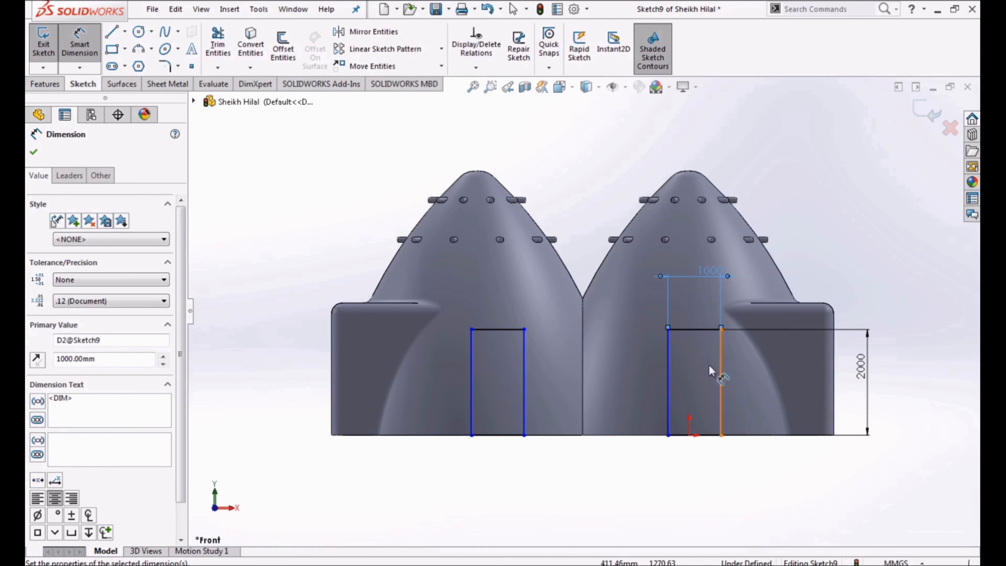
pyautogui.press('Escape')
pyautogui.press('Escape')
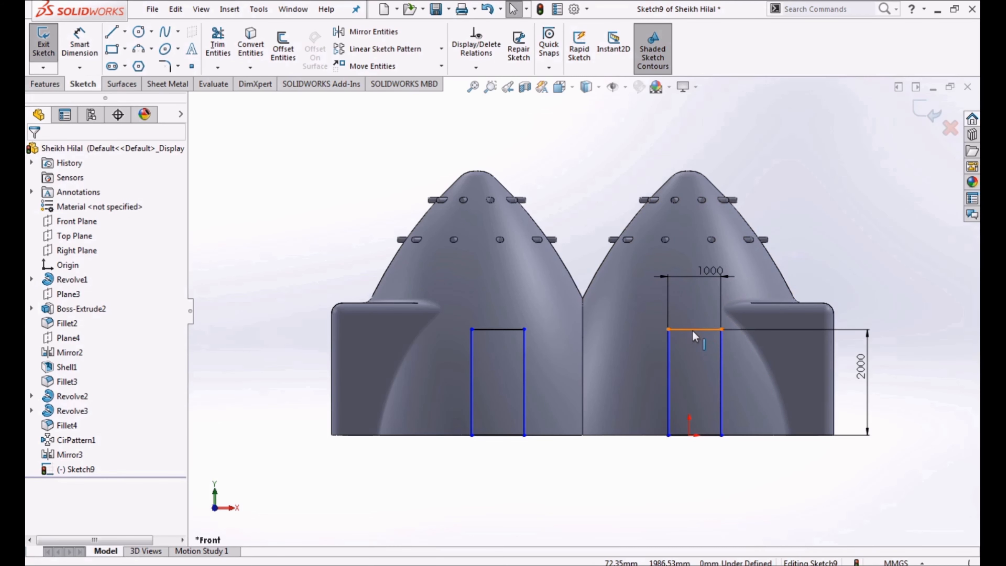
# Centre the right rectangle on its dome with a vertical relation between its top edge's midpoint and the origin.
pyautogui.click(697, 330)
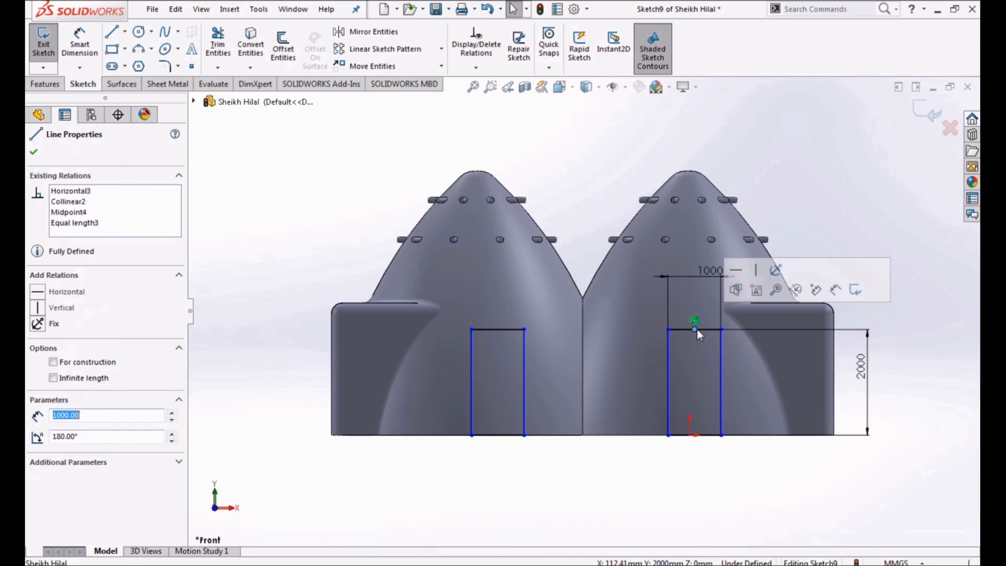
pyautogui.keyDown('ctrl'); pyautogui.click(689, 434); pyautogui.keyUp('ctrl')
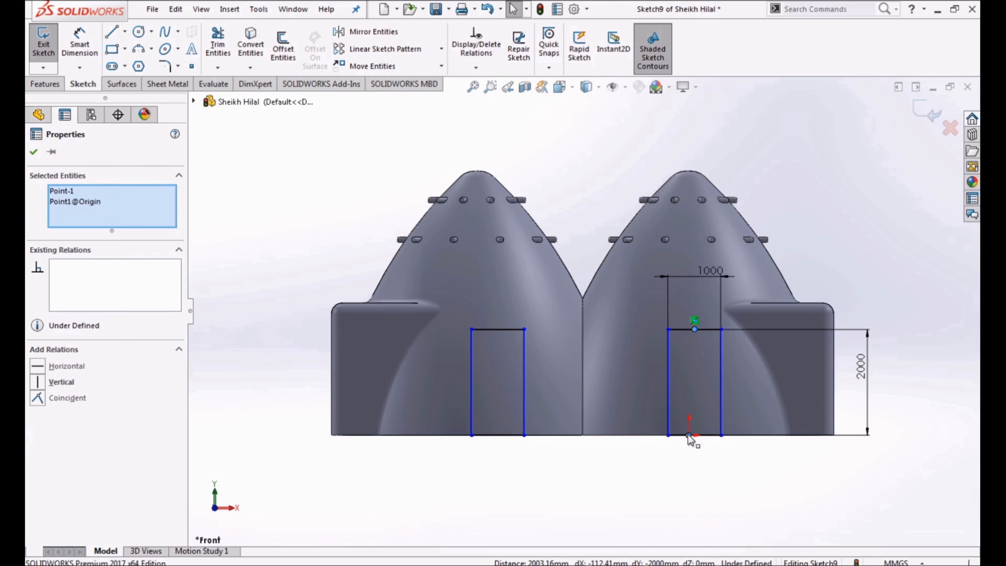
pyautogui.click(747, 375)
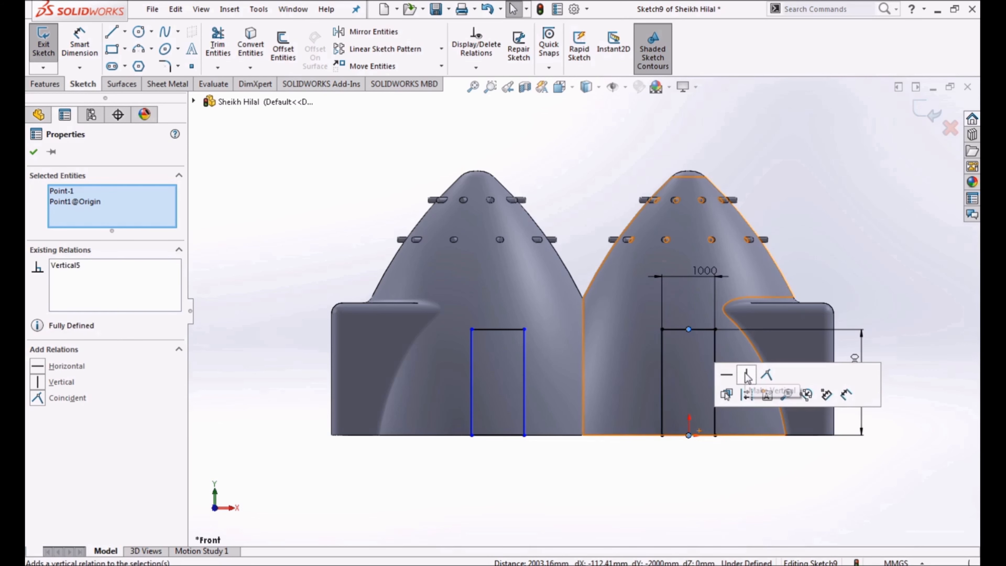
pyautogui.click(641, 514)
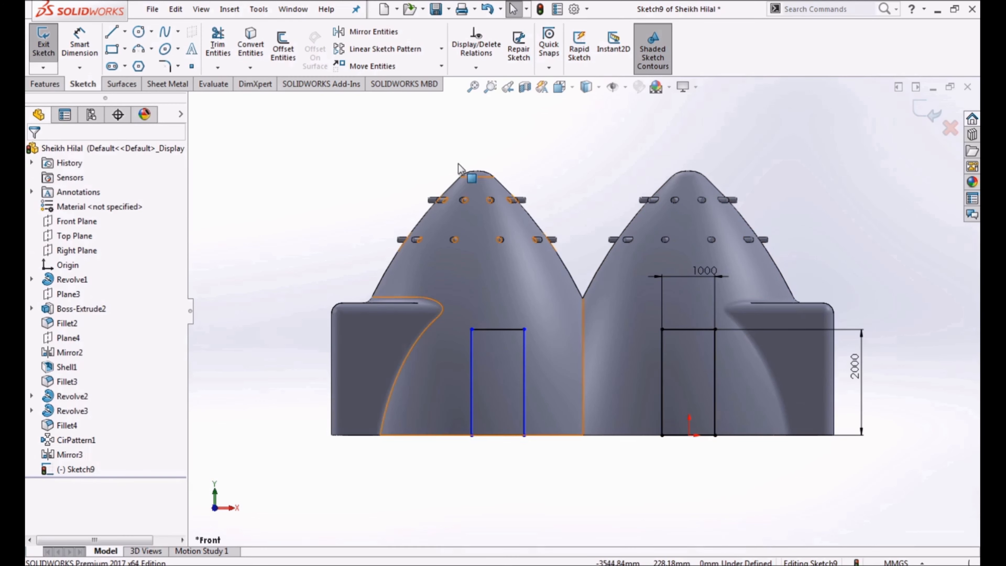
# Sketch a vertical centreline from the left dome's apex down to just below its base.
pyautogui.click(124, 32)
pyautogui.click(135, 67)
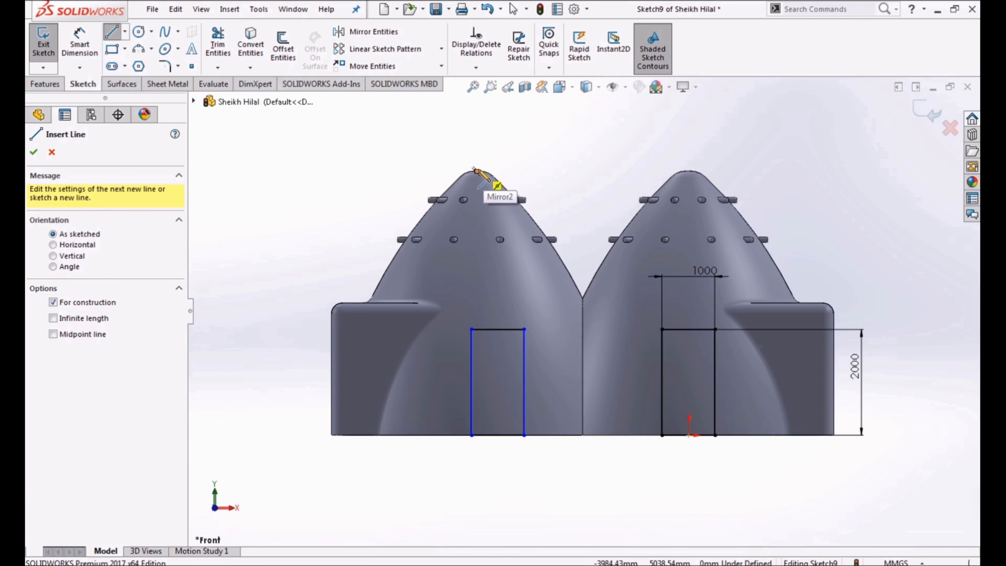
pyautogui.scroll(-5, 477, 170)
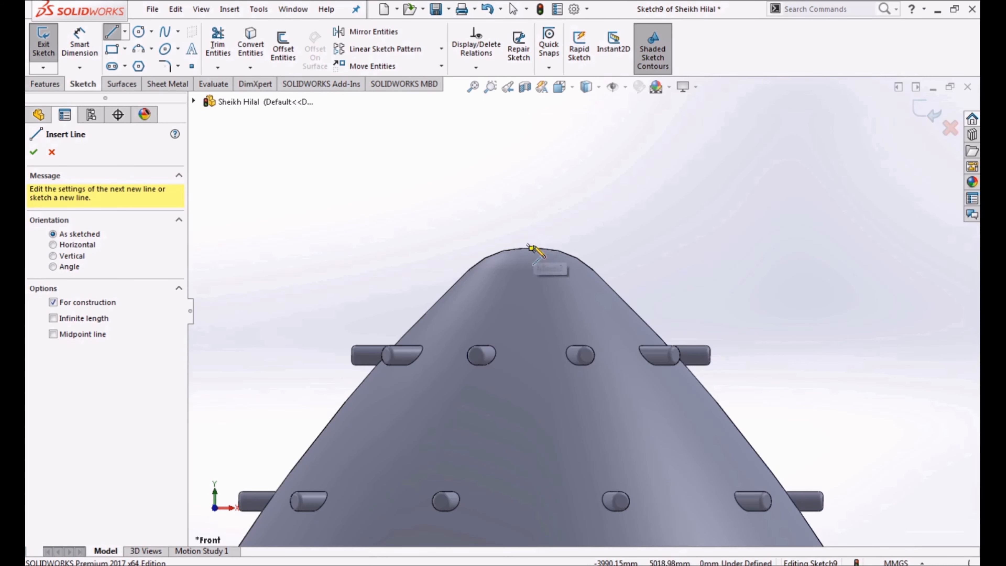
pyautogui.click(531, 248)
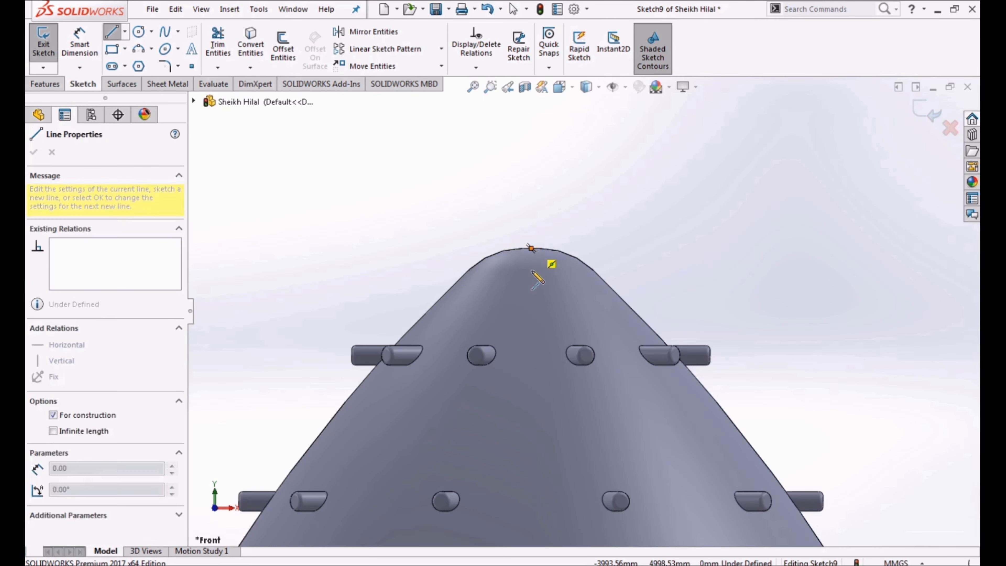
pyautogui.scroll(5, 554, 277)
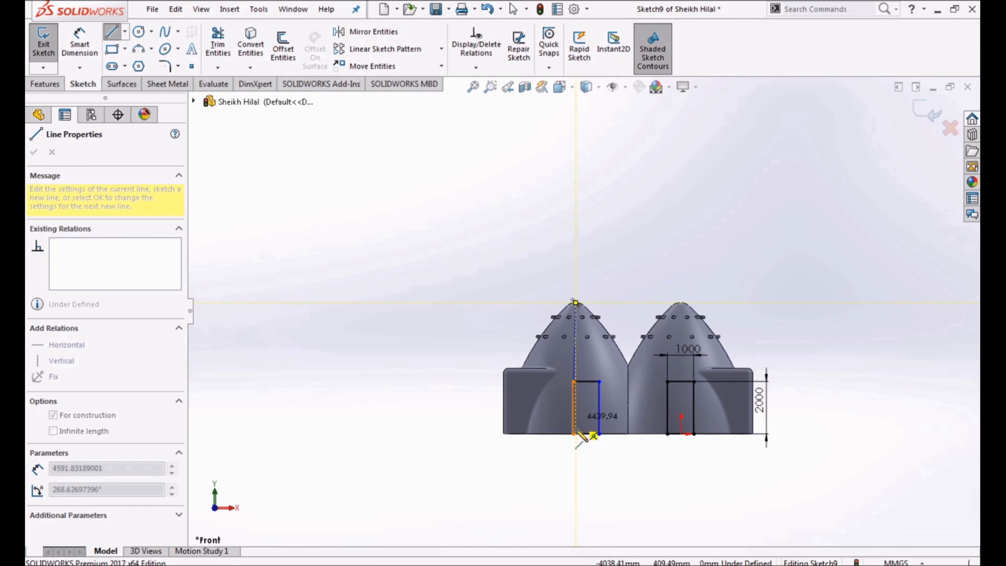
pyautogui.click(576, 447)
pyautogui.press('Escape')
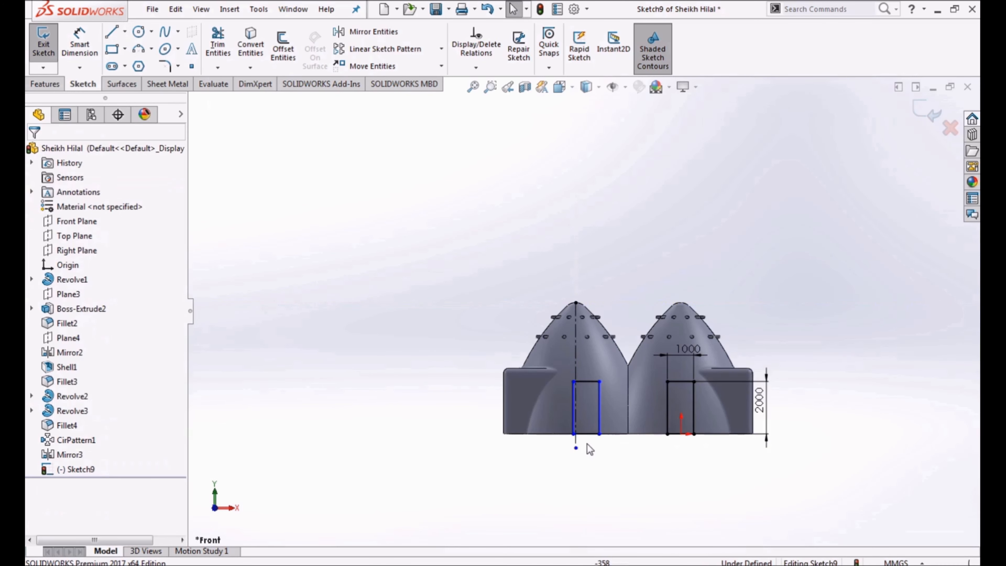
# Make the midpoint of the left rectangle's top edge coincident with the vertical centreline and exit the sketch.
pyautogui.scroll(-3, 587, 444)
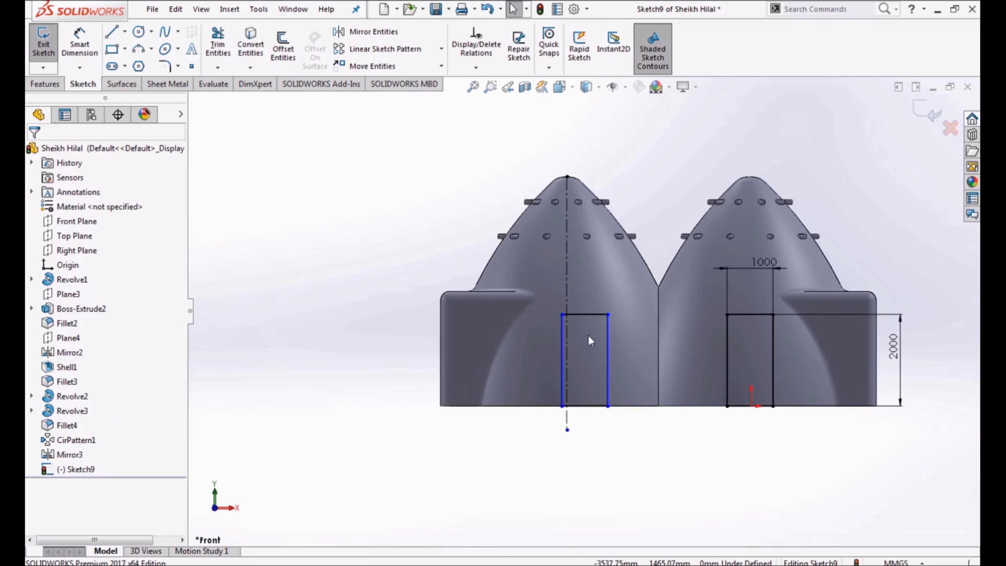
pyautogui.click(584, 315)
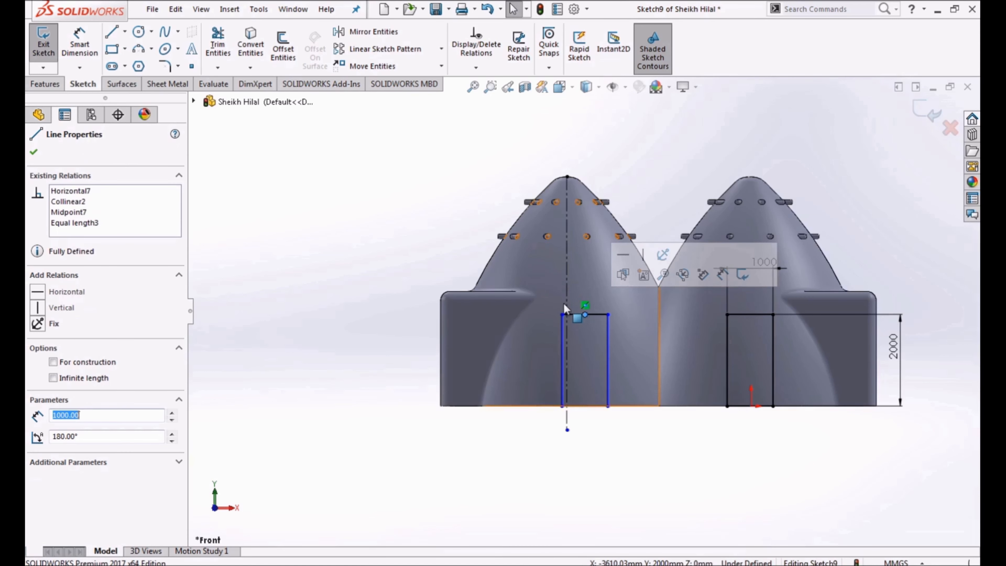
pyautogui.keyDown('ctrl'); pyautogui.click(568, 308); pyautogui.keyUp('ctrl')
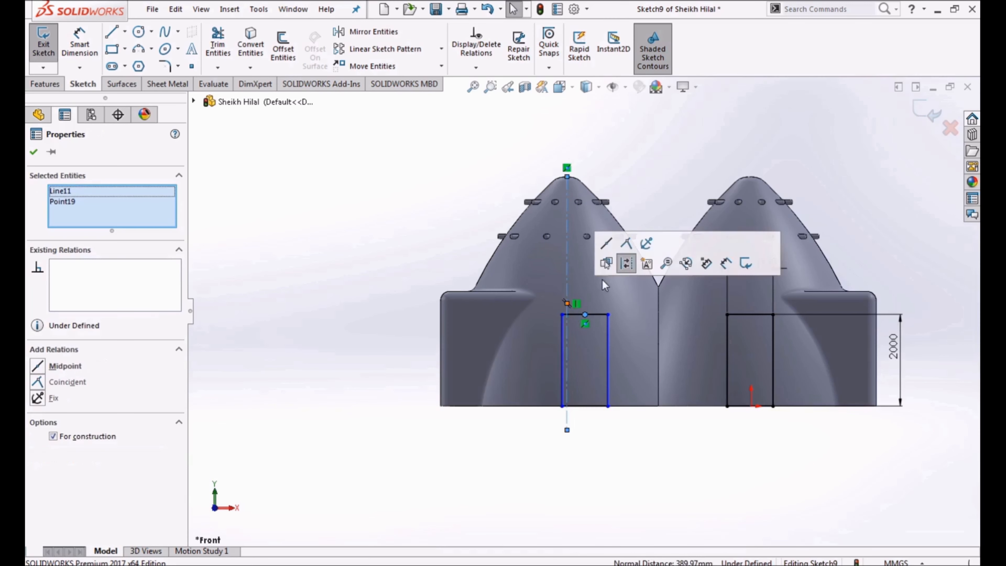
pyautogui.click(628, 246)
pyautogui.click(644, 462)
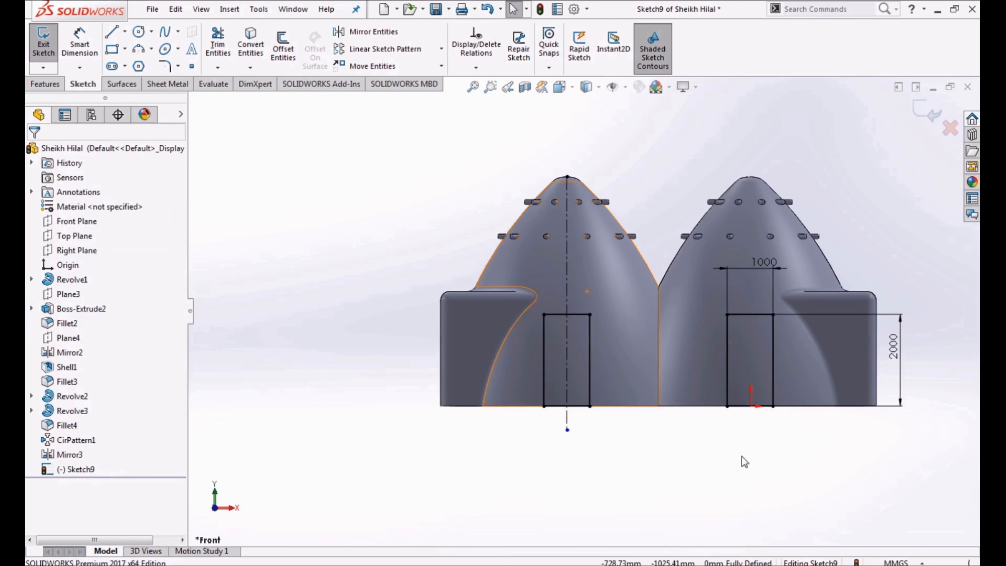
pyautogui.scroll(4, 910, 310)
pyautogui.moveTo(909, 304)
pyautogui.mouseDown(button='middle')
pyautogui.moveTo(885, 322)
pyautogui.moveTo(891, 350)
pyautogui.mouseUp(button='middle')
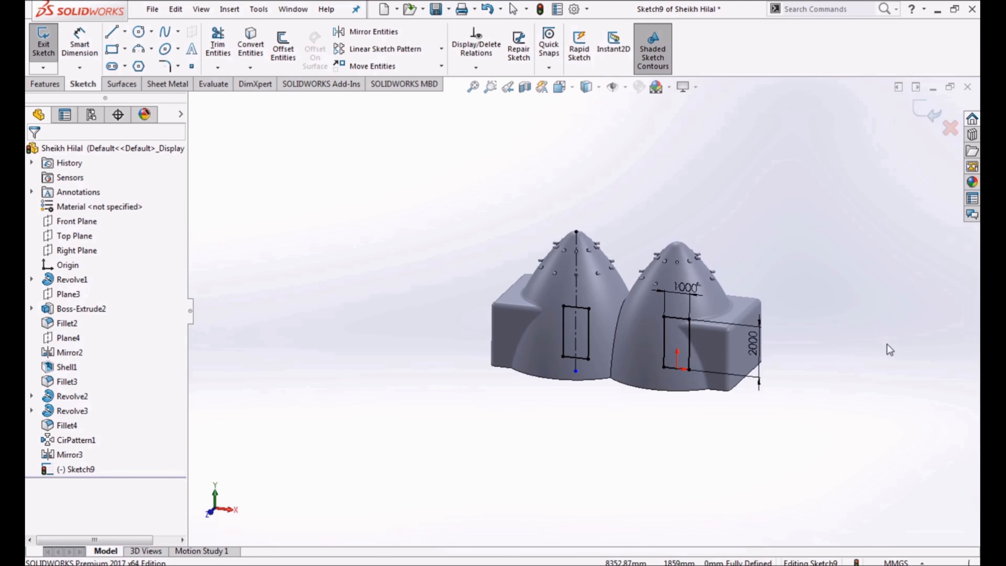
pyautogui.click(921, 110)
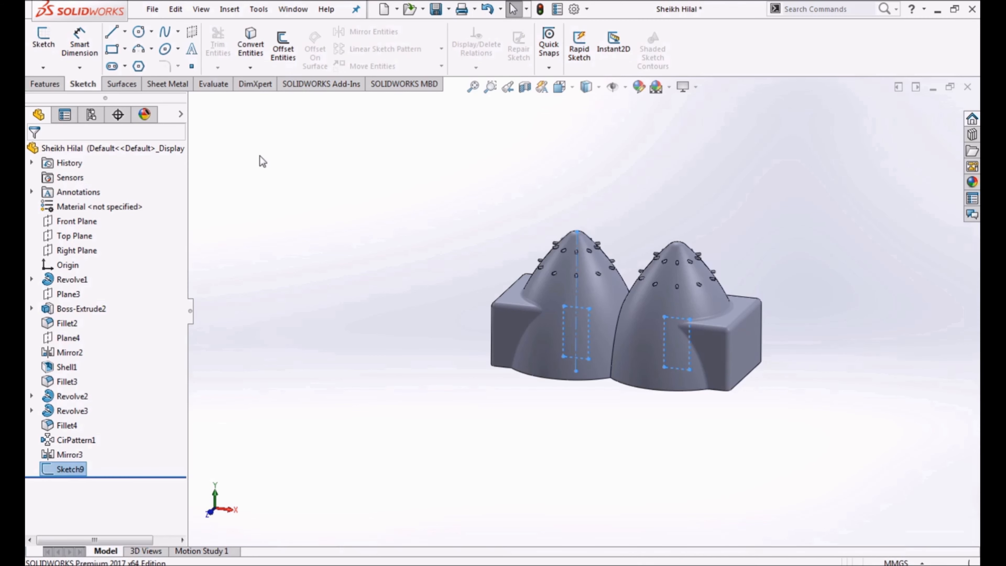
# Cut both rectangles Through All in the reversed direction, out through the front of the domes, and save the part.
pyautogui.click(43, 86)
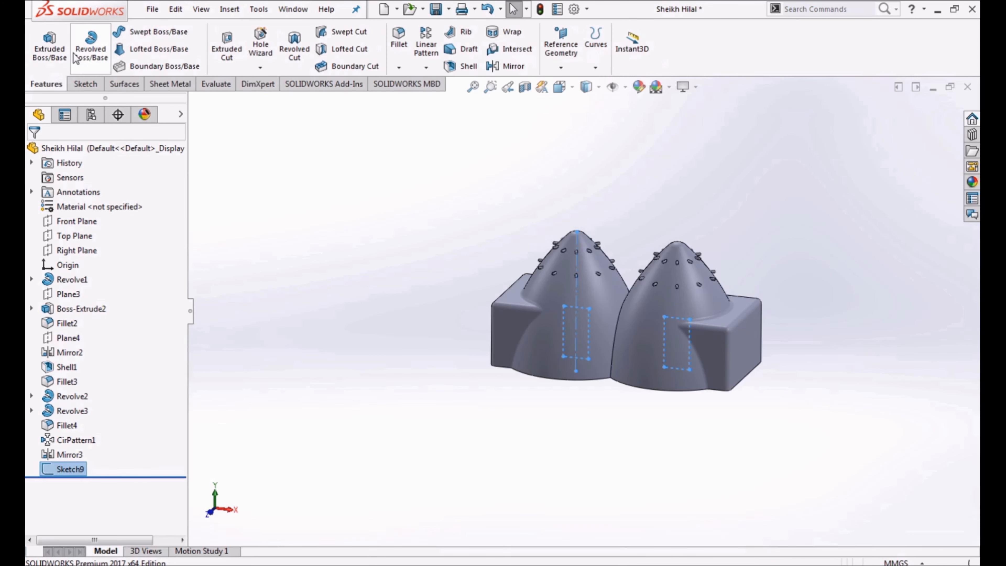
pyautogui.click(227, 44)
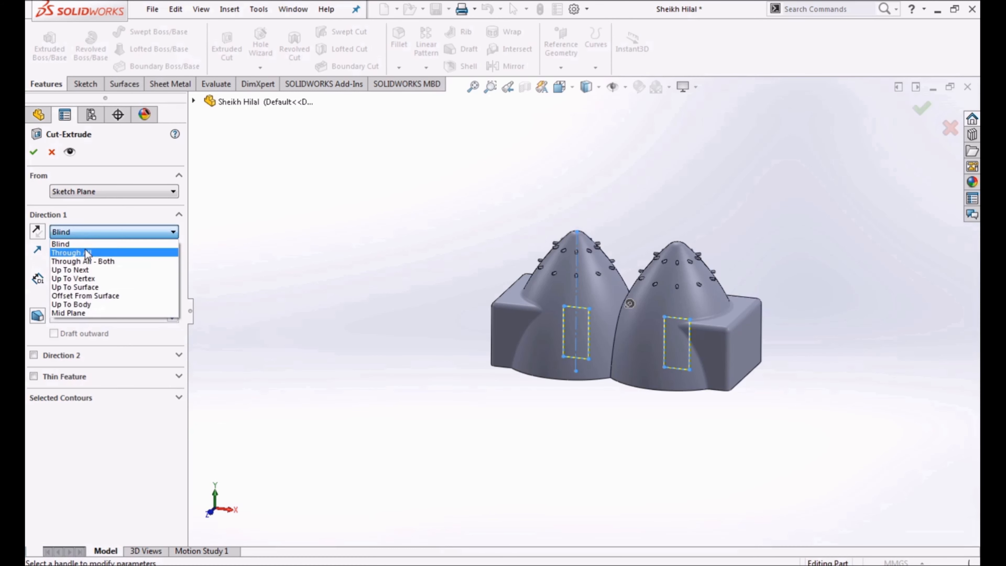
pyautogui.click(84, 249)
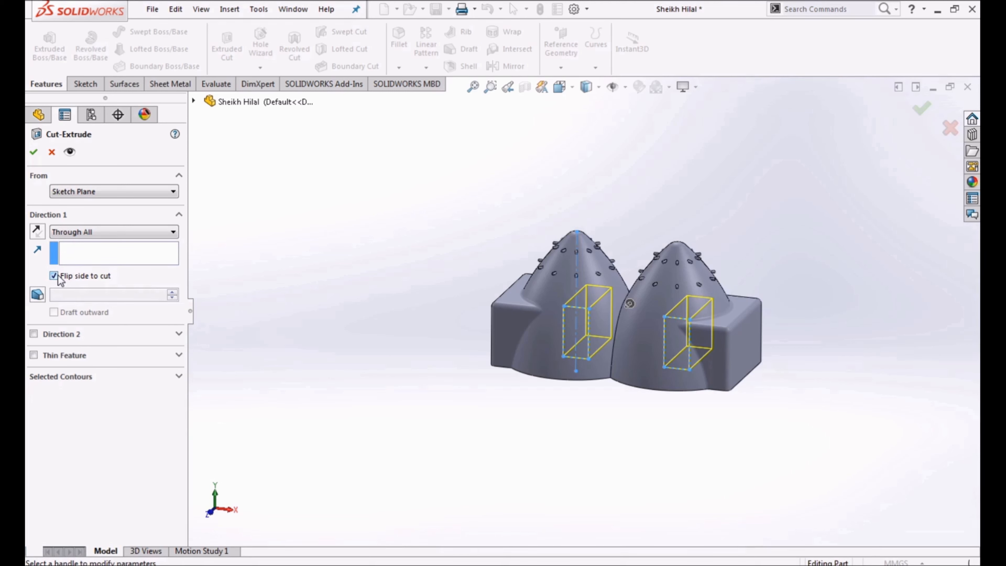
pyautogui.moveTo(225, 324); pyautogui.dragTo(209, 380, button='middle')
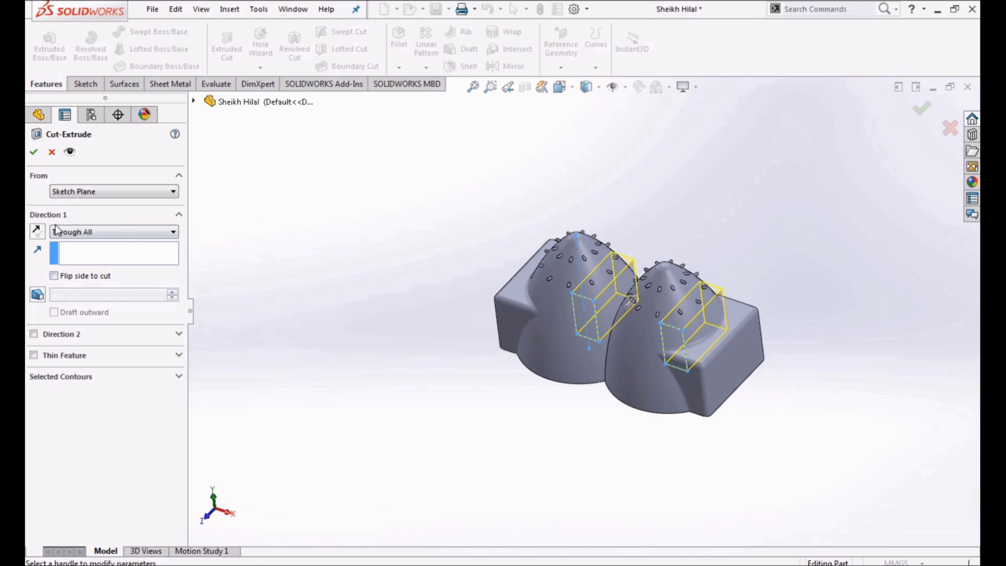
pyautogui.click(38, 231)
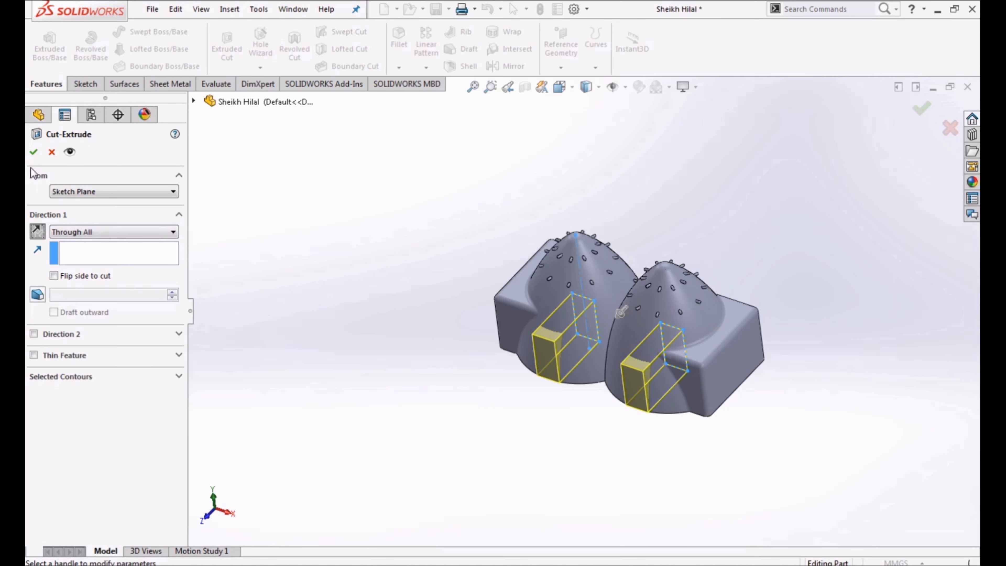
pyautogui.click(35, 150)
pyautogui.moveTo(438, 409); pyautogui.dragTo(479, 364, button='middle')
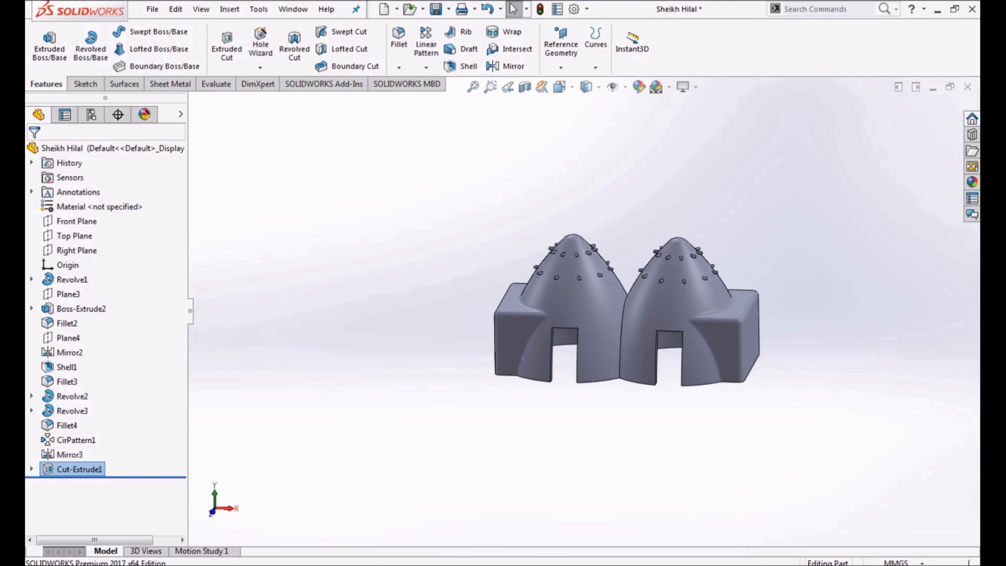
pyautogui.click(435, 8)
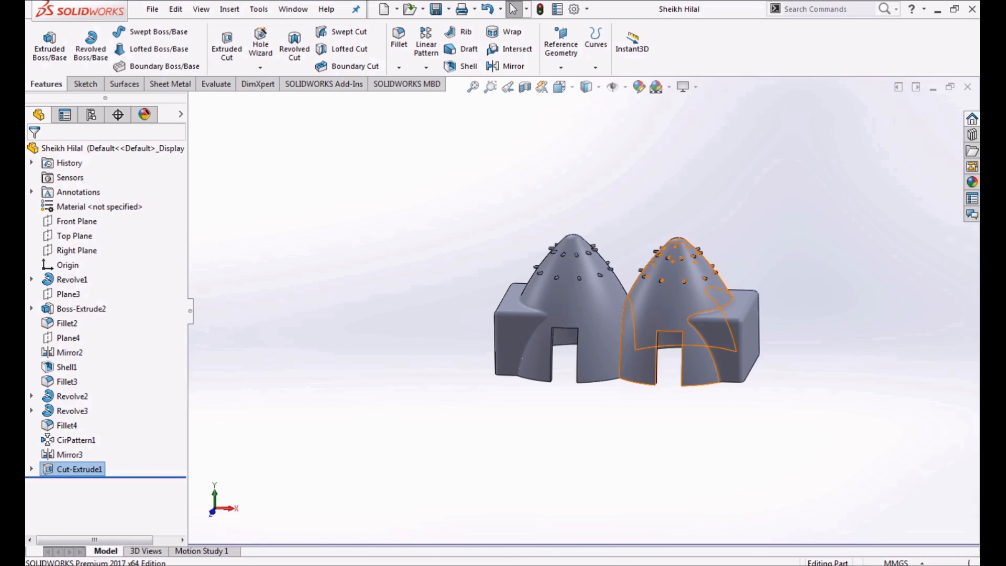
# Start a new sketch on the flat rim face on the underside of the body, seen from the bottom.
pyautogui.moveTo(713, 509); pyautogui.dragTo(720, 308, button='middle')
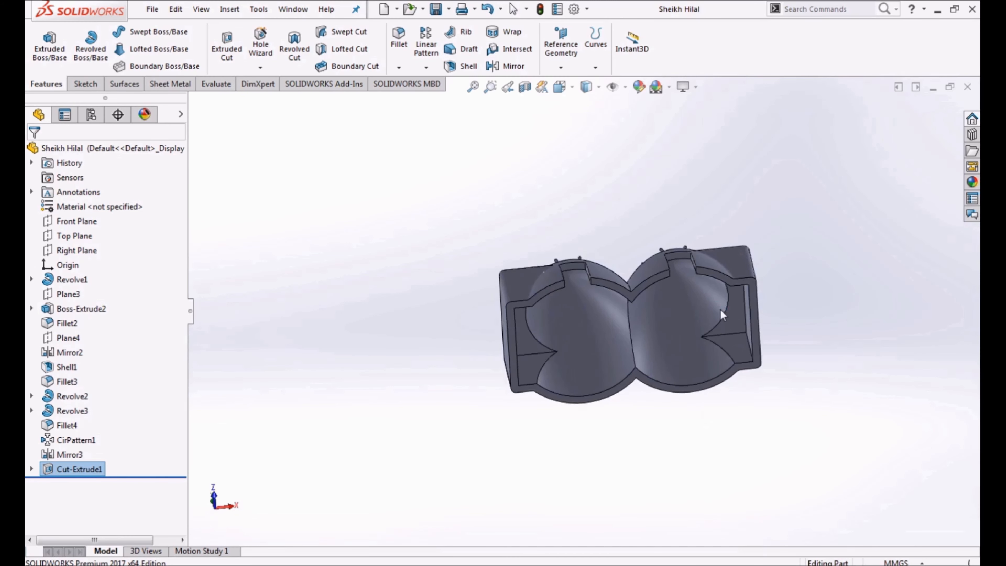
pyautogui.scroll(-5, 736, 275)
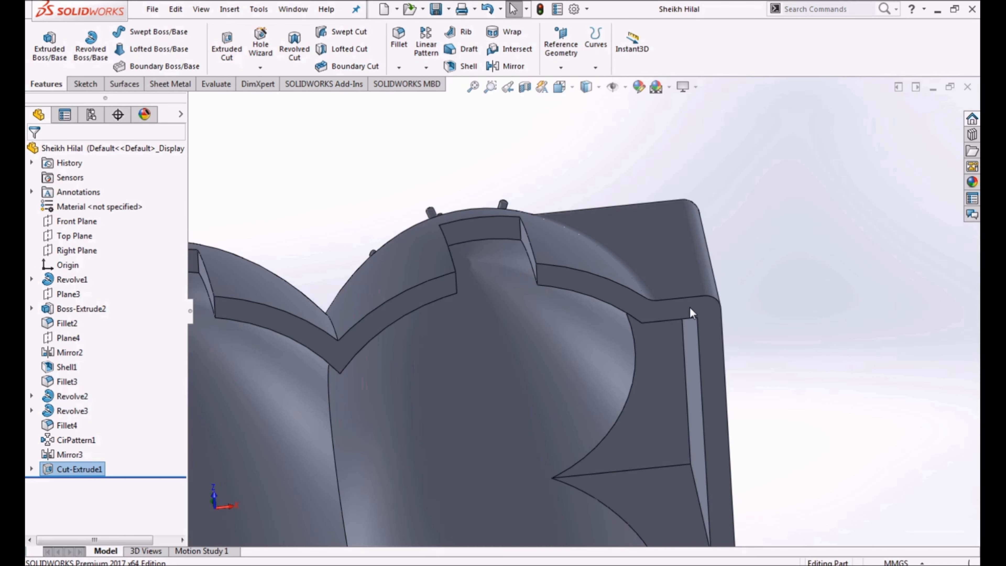
pyautogui.scroll(5, 775, 386)
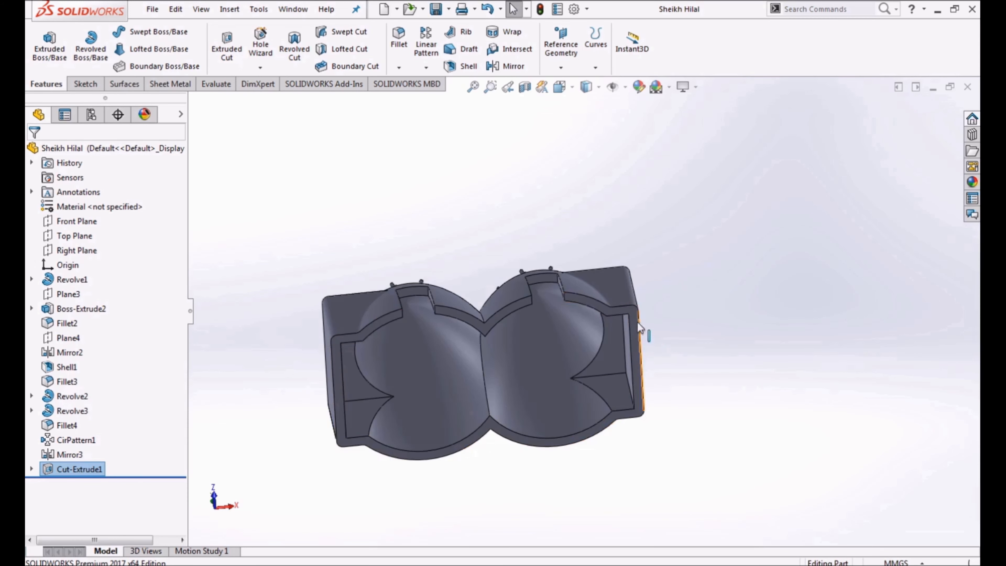
pyautogui.click(634, 314)
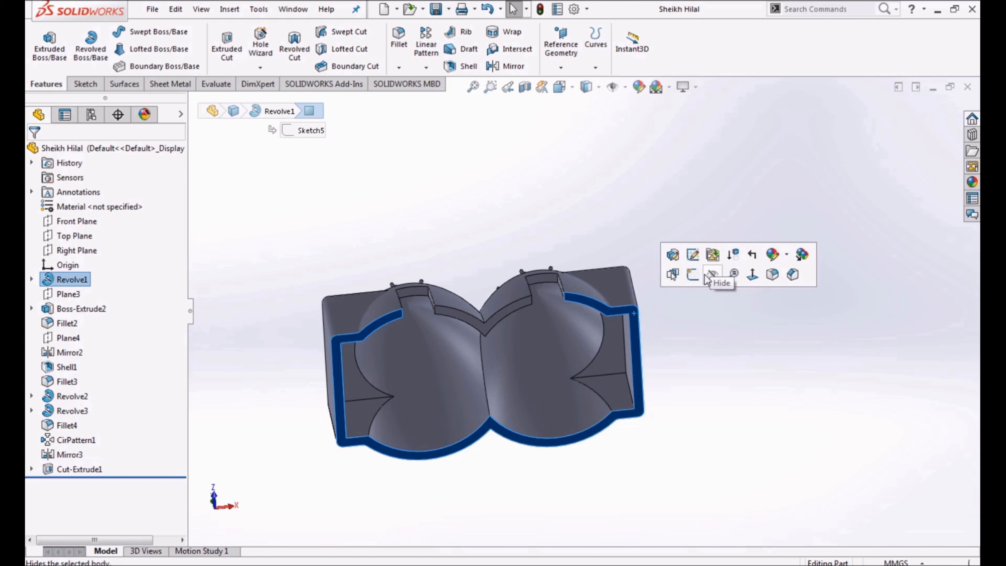
pyautogui.click(693, 274)
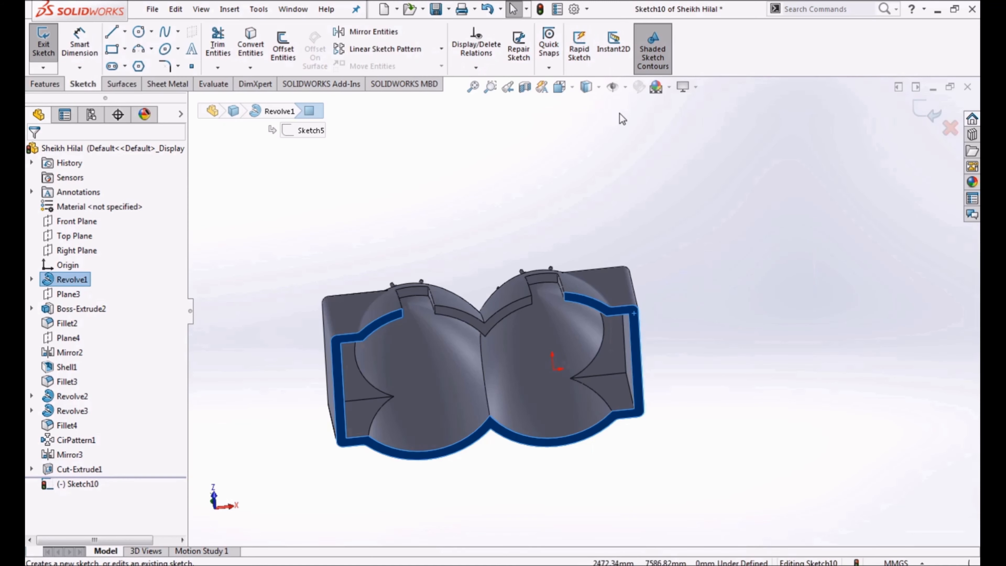
pyautogui.click(559, 93)
pyautogui.click(582, 405)
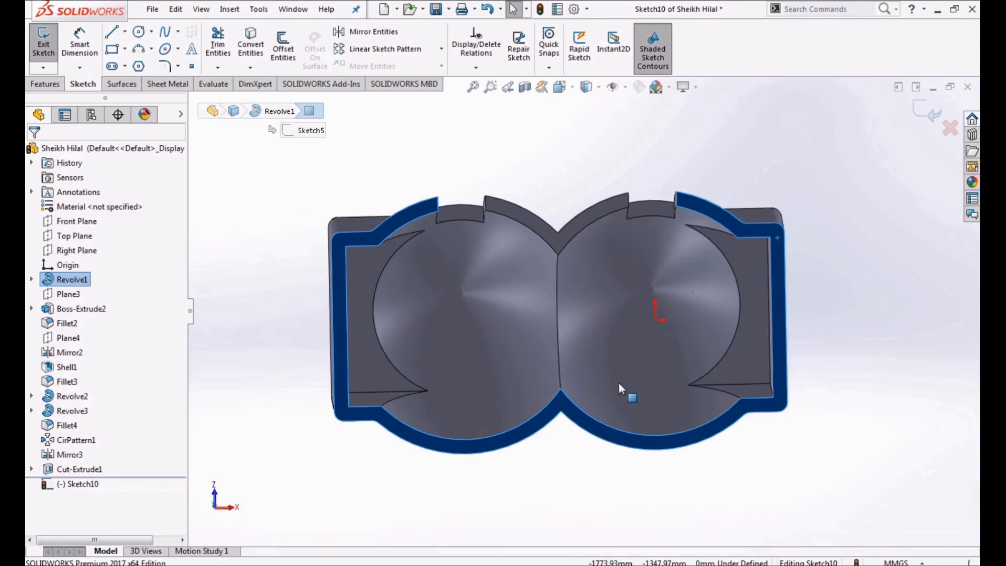
# Sketch a corner rectangle about 7234 mm high that encloses the body's whole footprint.
pyautogui.click(112, 49)
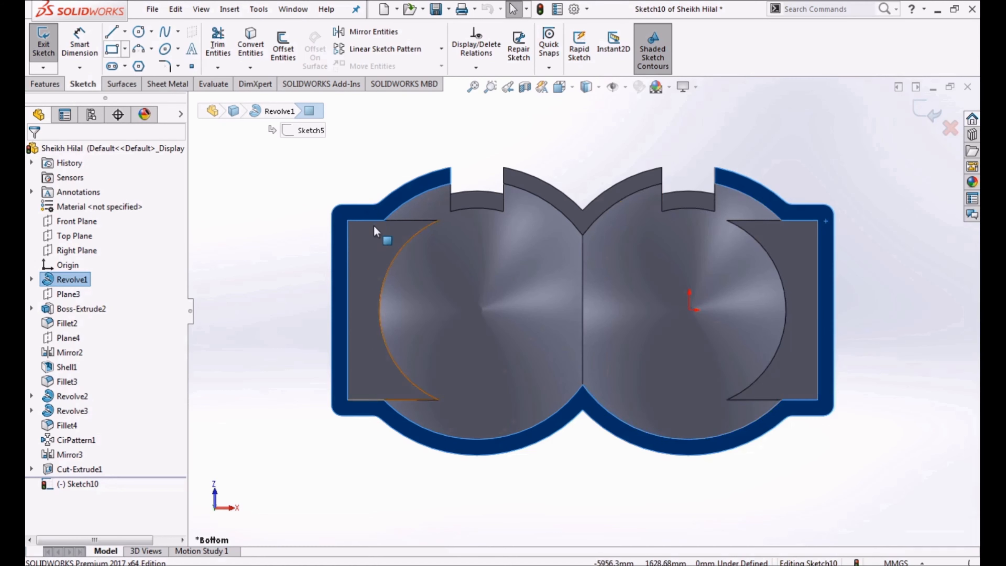
pyautogui.click(111, 49)
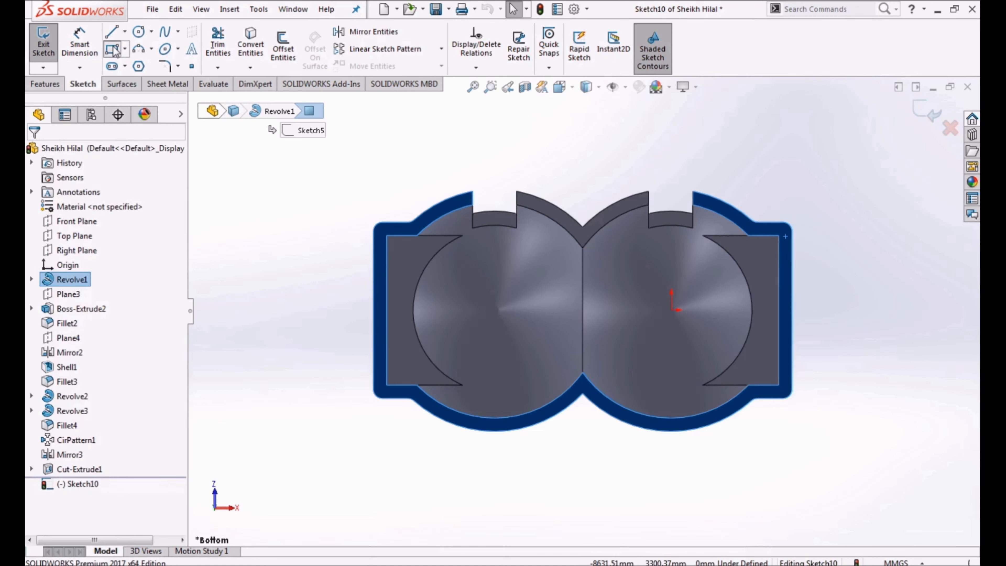
pyautogui.click(318, 156)
pyautogui.click(854, 474)
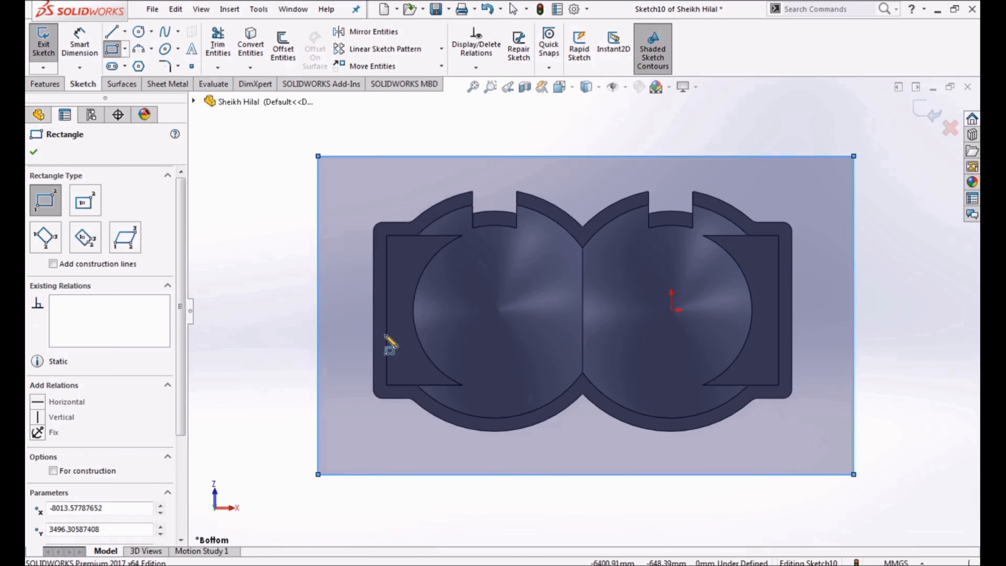
pyautogui.press('Escape')
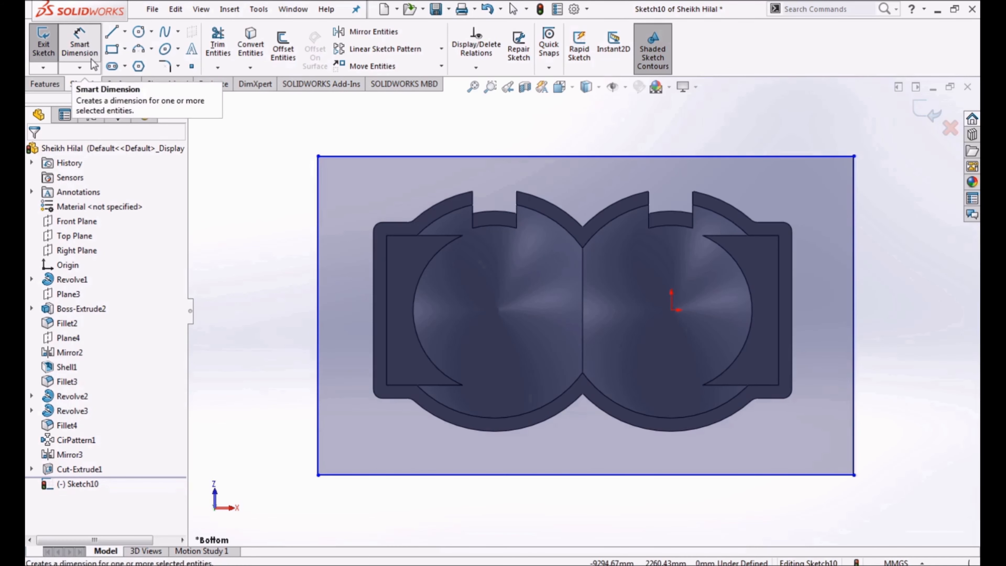
# Dimension the enclosing rectangle's left edge to a height of 6300 mm.
pyautogui.click(91, 60)
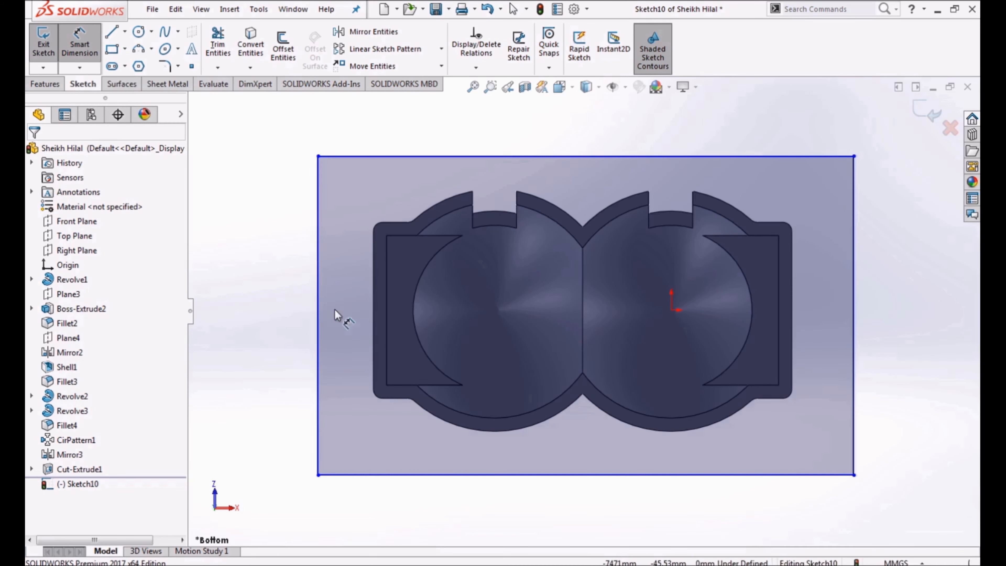
pyautogui.click(316, 307)
pyautogui.click(279, 308)
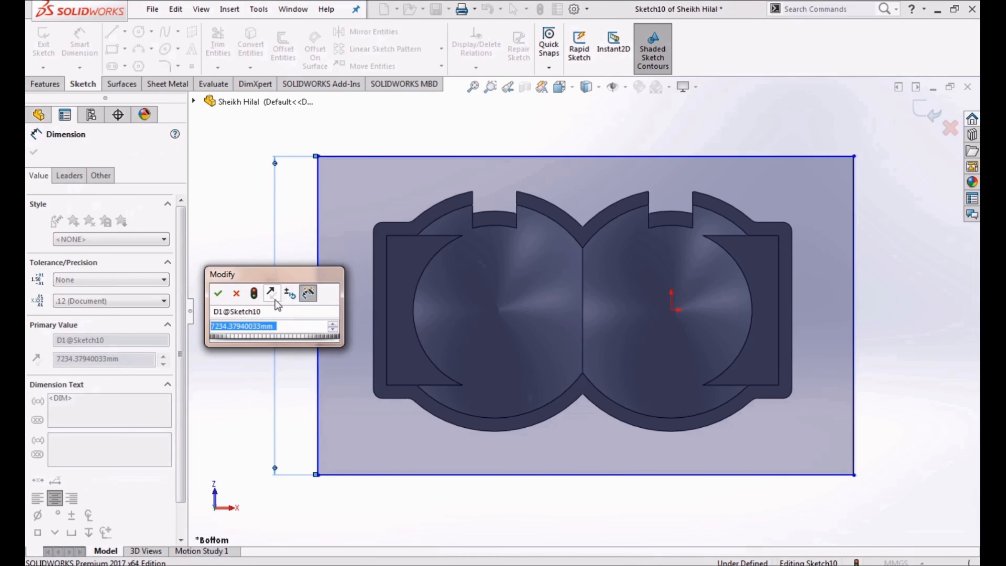
pyautogui.write('6300')
pyautogui.press('Return')
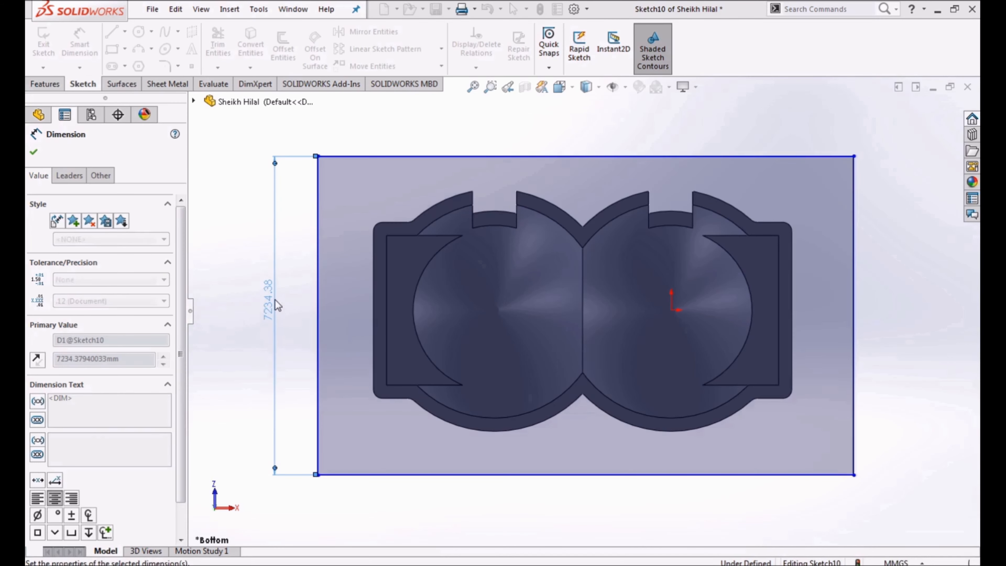
# Dimension the enclosing rectangle's bottom edge to a width of 12000 mm and leave the dimension tool.
pyautogui.click(633, 475)
pyautogui.click(630, 512)
pyautogui.write('12000')
pyautogui.press('Return')
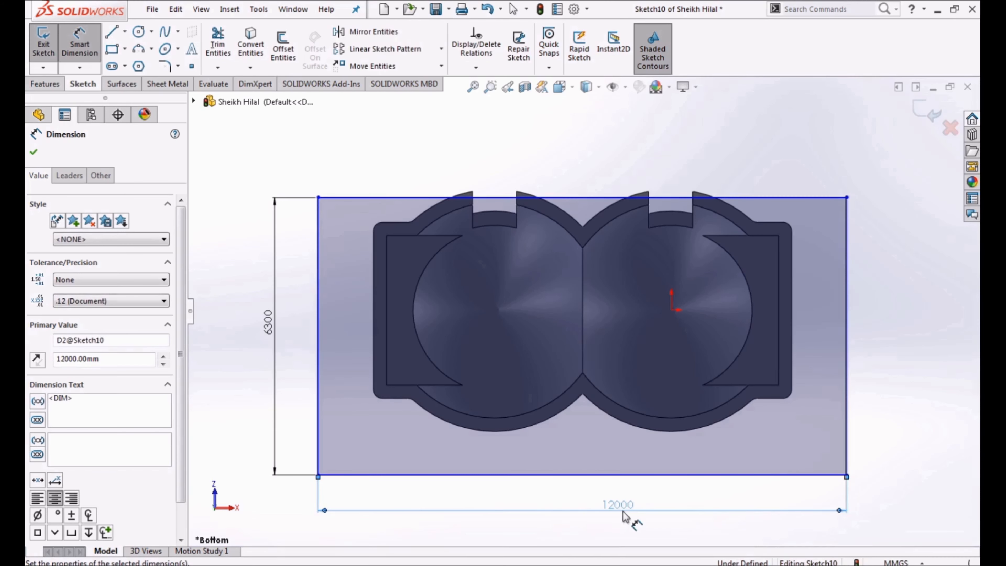
pyautogui.press('Escape')
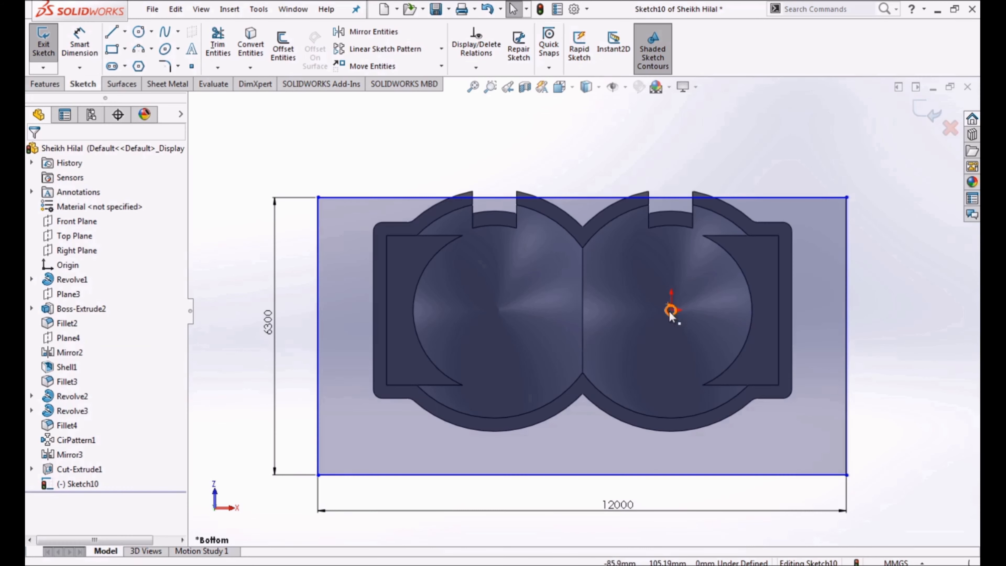
# Align the midpoint of the rectangle's right edge with the origin using a Horizontal relation.
pyautogui.click(670, 312)
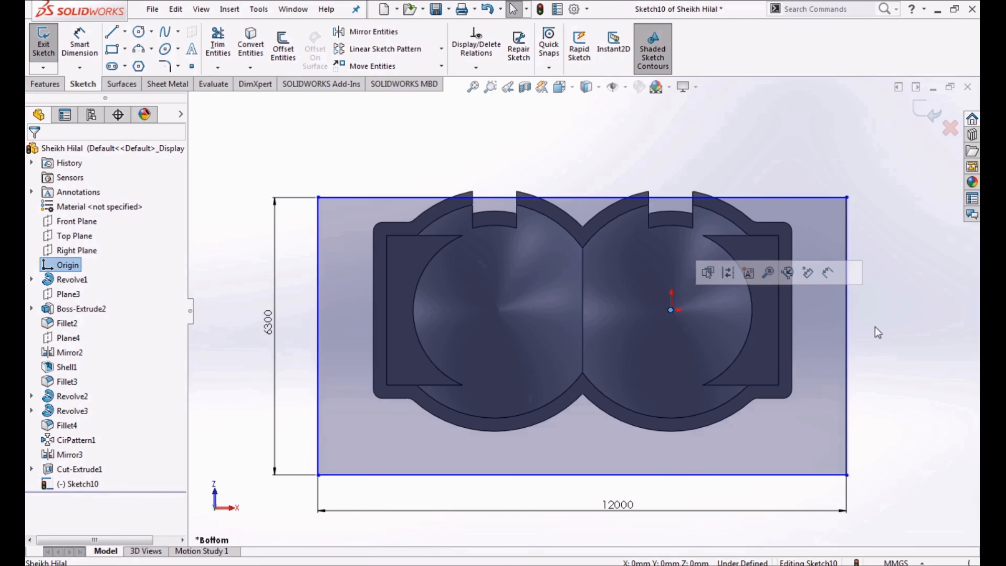
pyautogui.keyDown('ctrl'); pyautogui.click(846, 336); pyautogui.keyUp('ctrl')
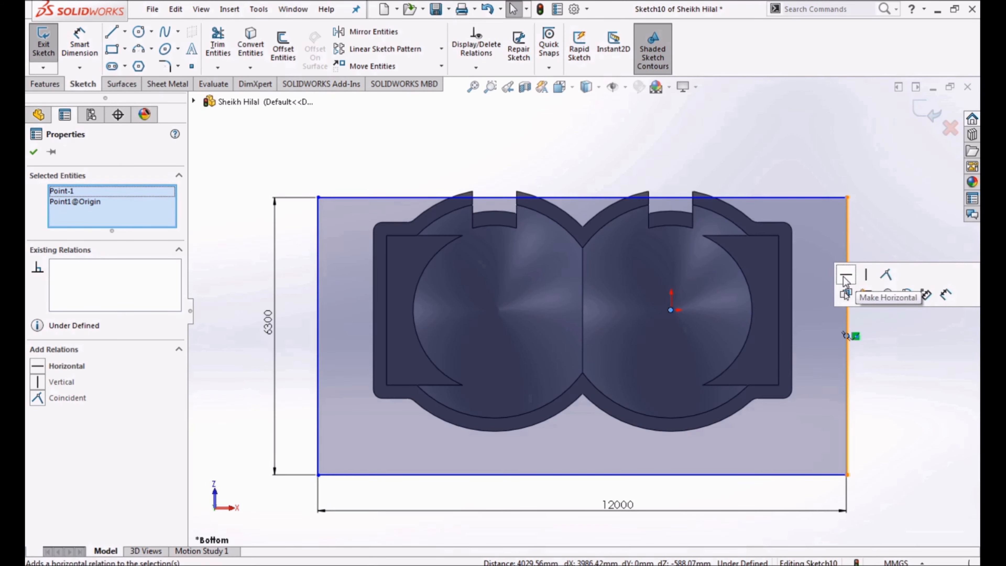
pyautogui.click(847, 278)
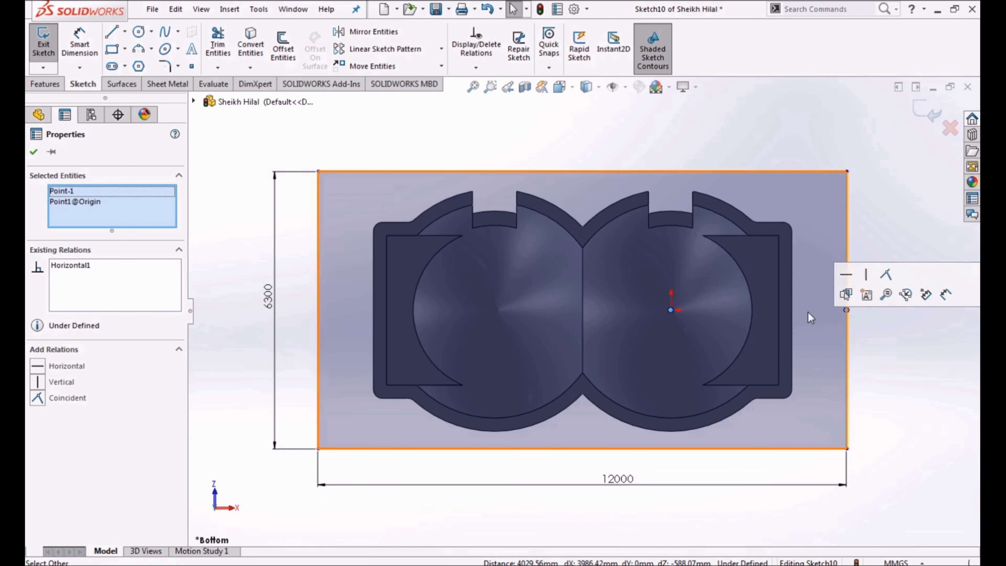
pyautogui.press('Escape')
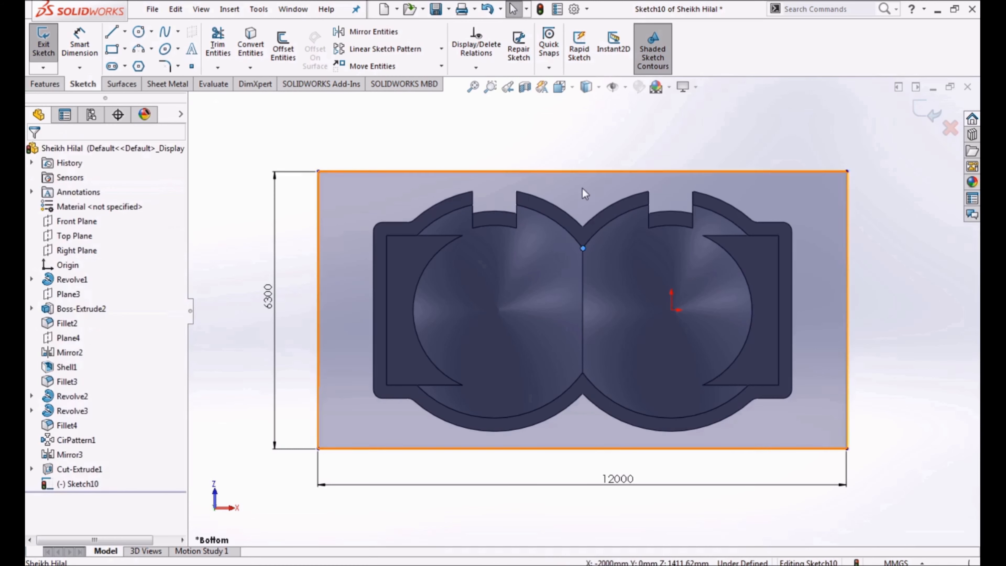
# Align the top edge's midpoint with the upper inner vertex where the domes meet using a Vertical relation, and exit the sketch.
pyautogui.keyDown('ctrl'); pyautogui.click(582, 171); pyautogui.keyUp('ctrl')
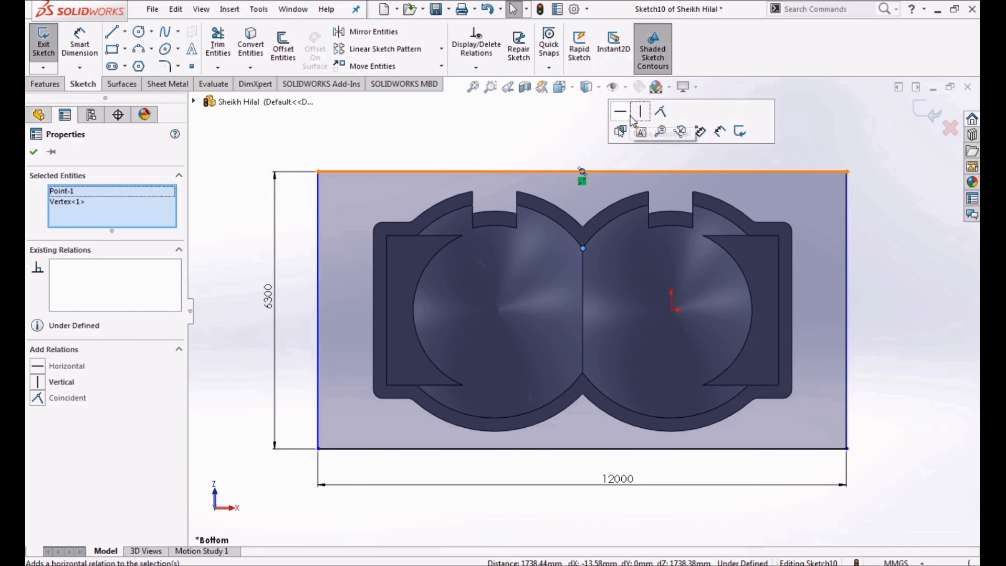
pyautogui.click(640, 115)
pyautogui.click(913, 309)
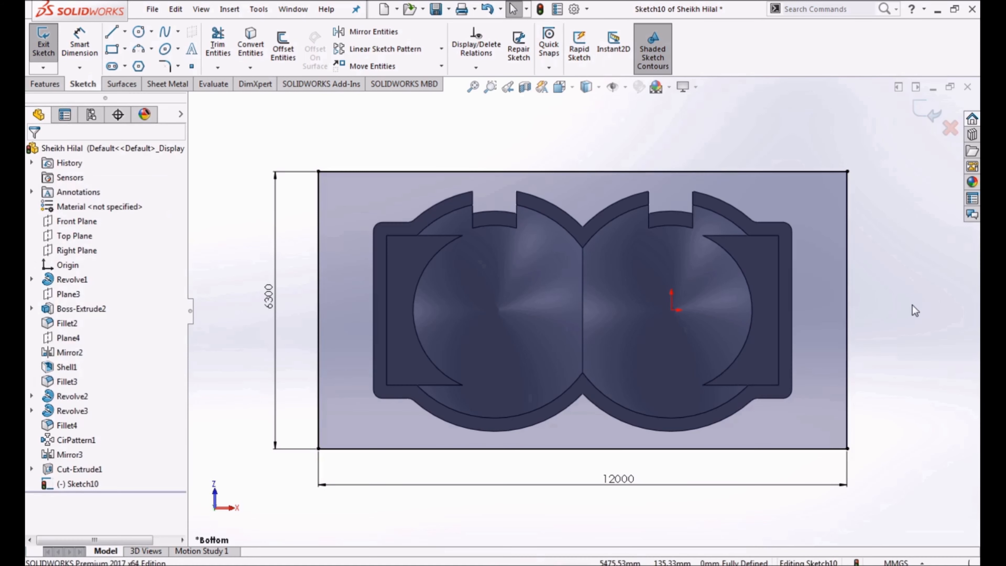
pyautogui.click(931, 118)
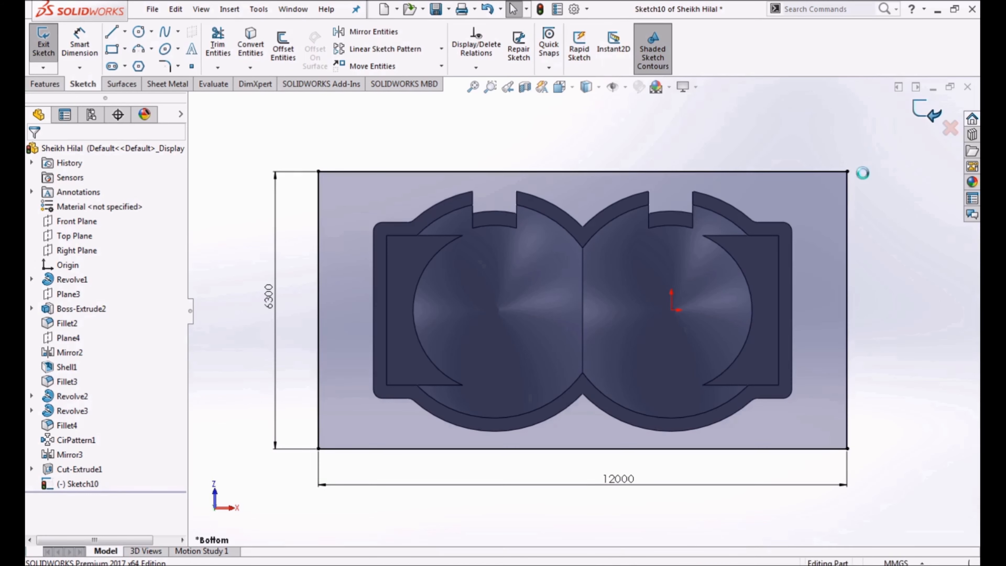
# Extrude the rectangle 300 mm downward as a blind boss merged with the house to form a base slab.
pyautogui.moveTo(795, 258); pyautogui.dragTo(761, 452, button='middle')
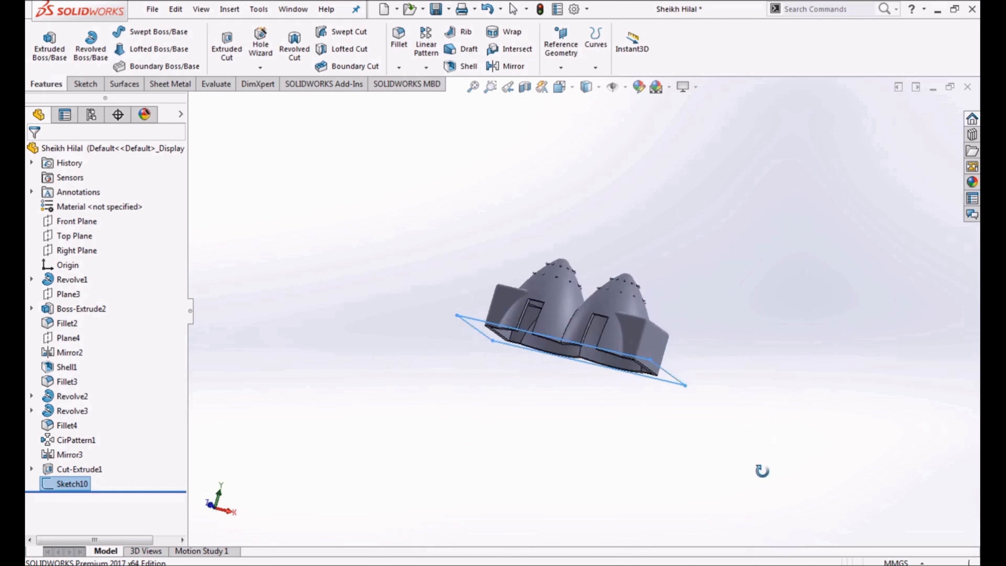
pyautogui.click(49, 44)
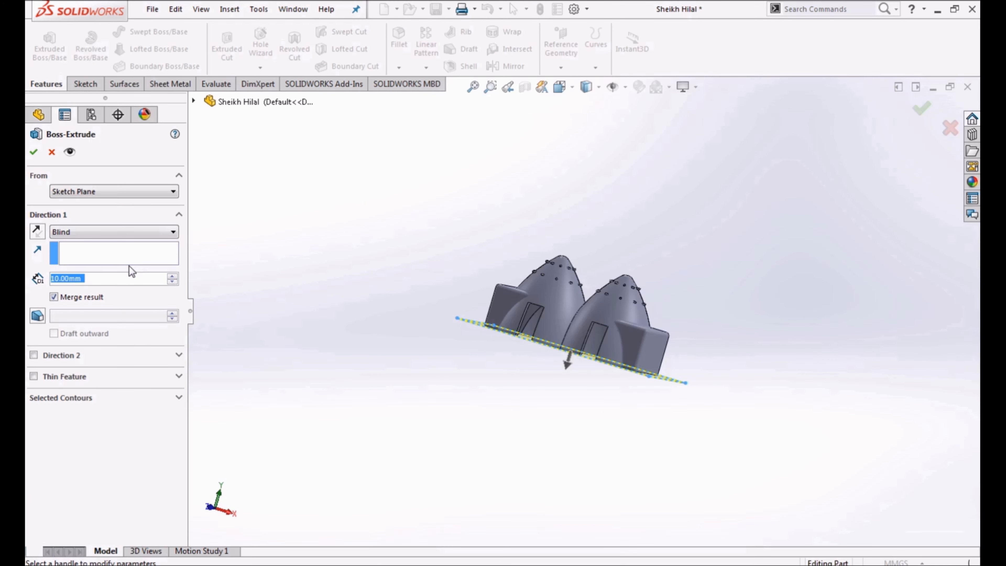
pyautogui.write('300')
pyautogui.press('Return')
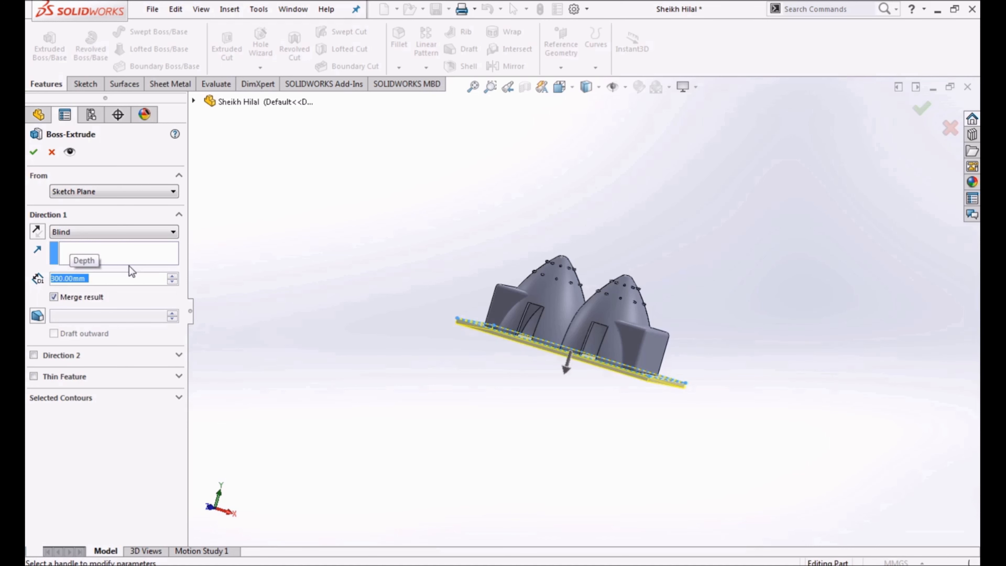
pyautogui.click(34, 153)
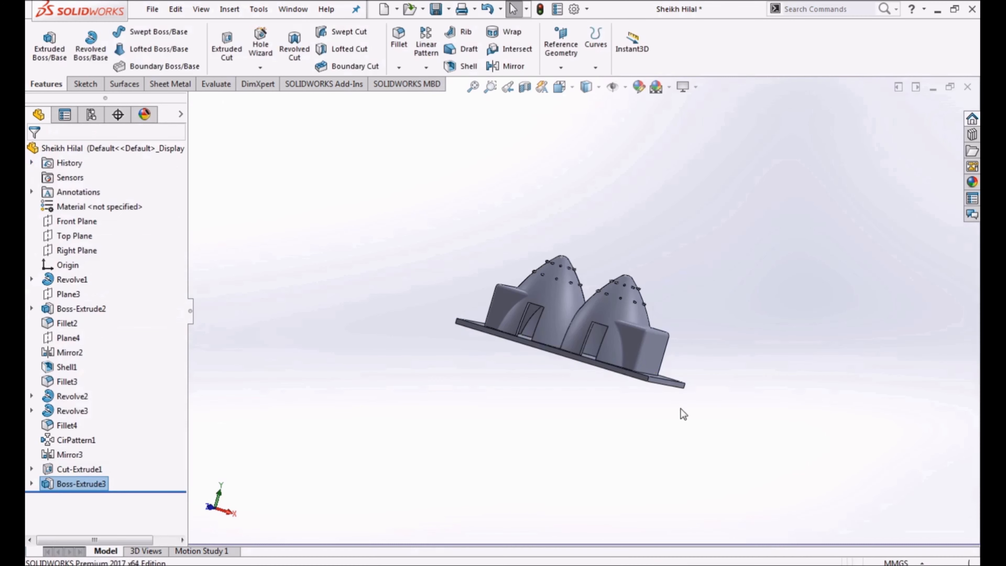
# Apply the polished maple 2d wood appearance to the model and save the part.
pyautogui.moveTo(553, 409); pyautogui.dragTo(548, 459, button='middle')
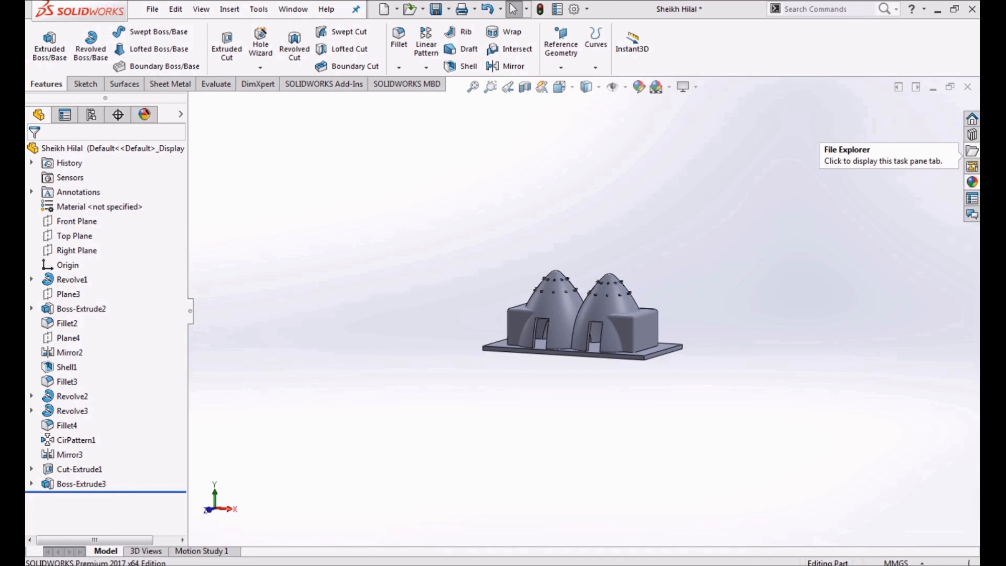
pyautogui.click(973, 182)
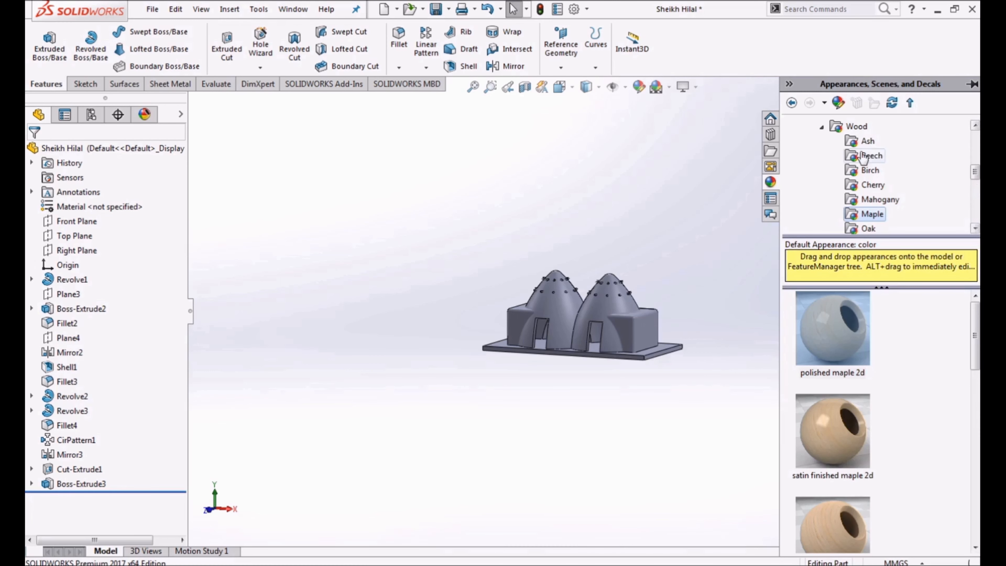
pyautogui.click(838, 130)
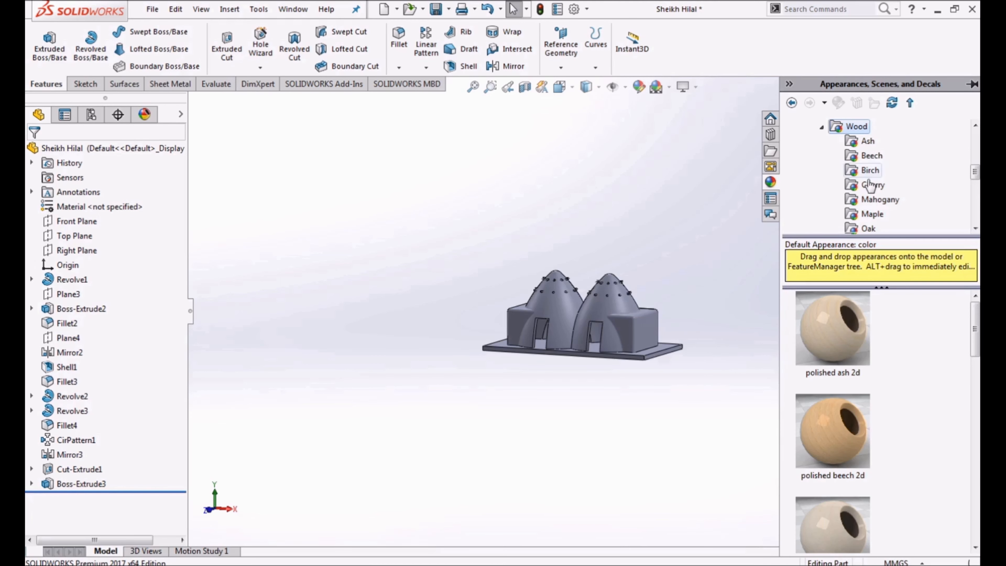
pyautogui.click(873, 214)
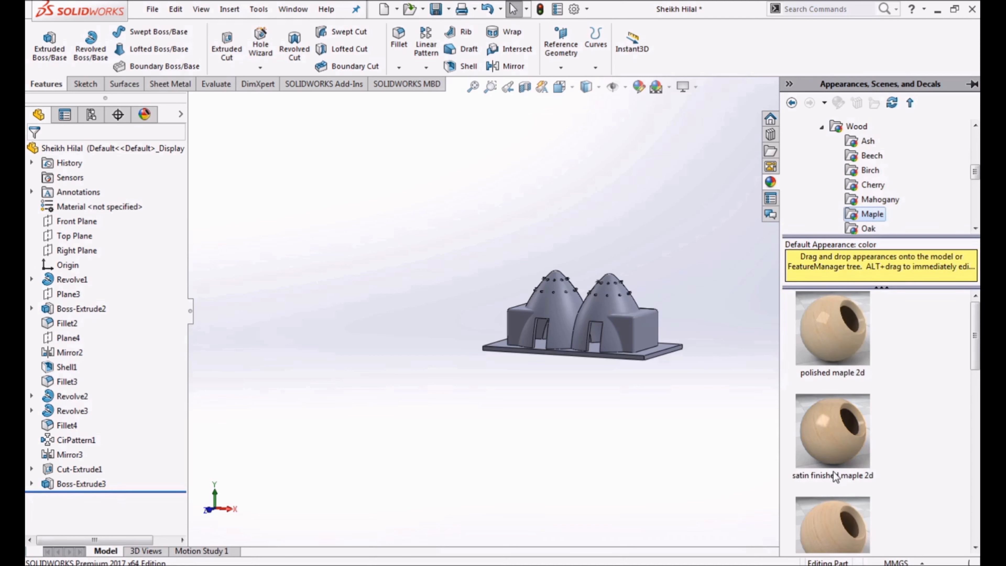
pyautogui.moveTo(839, 320); pyautogui.dragTo(579, 336)
pyautogui.moveTo(595, 446); pyautogui.dragTo(602, 507, button='middle')
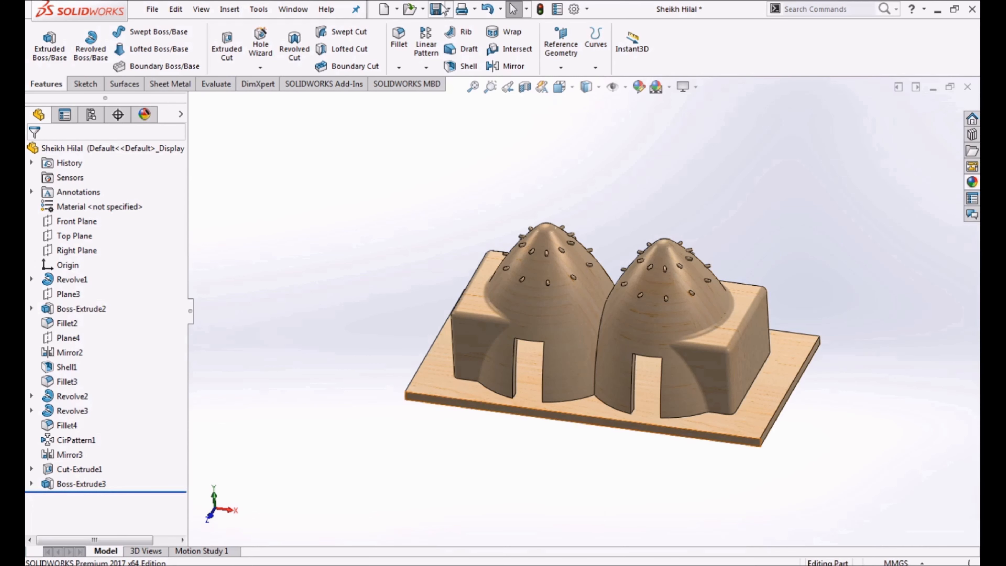
pyautogui.click(437, 8)
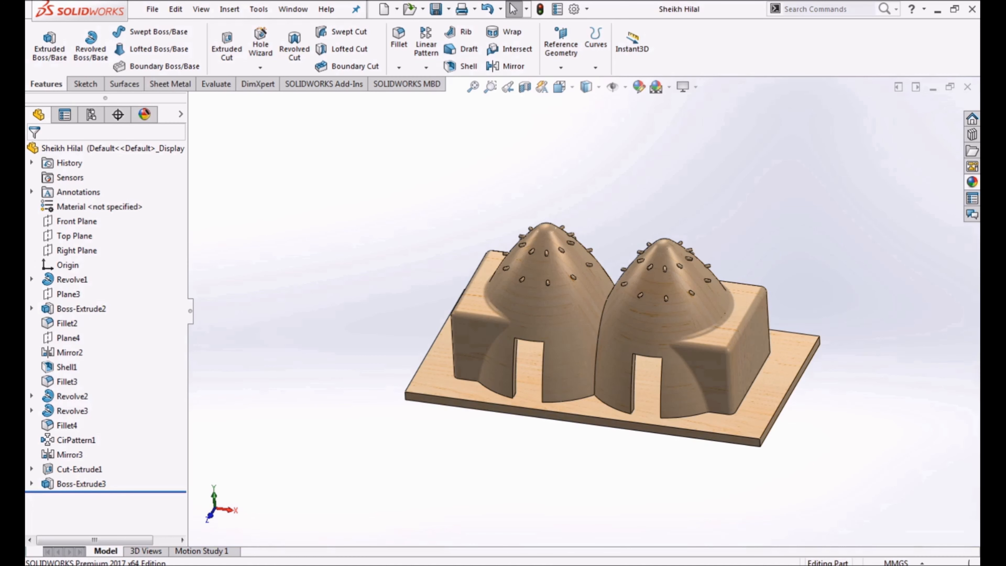